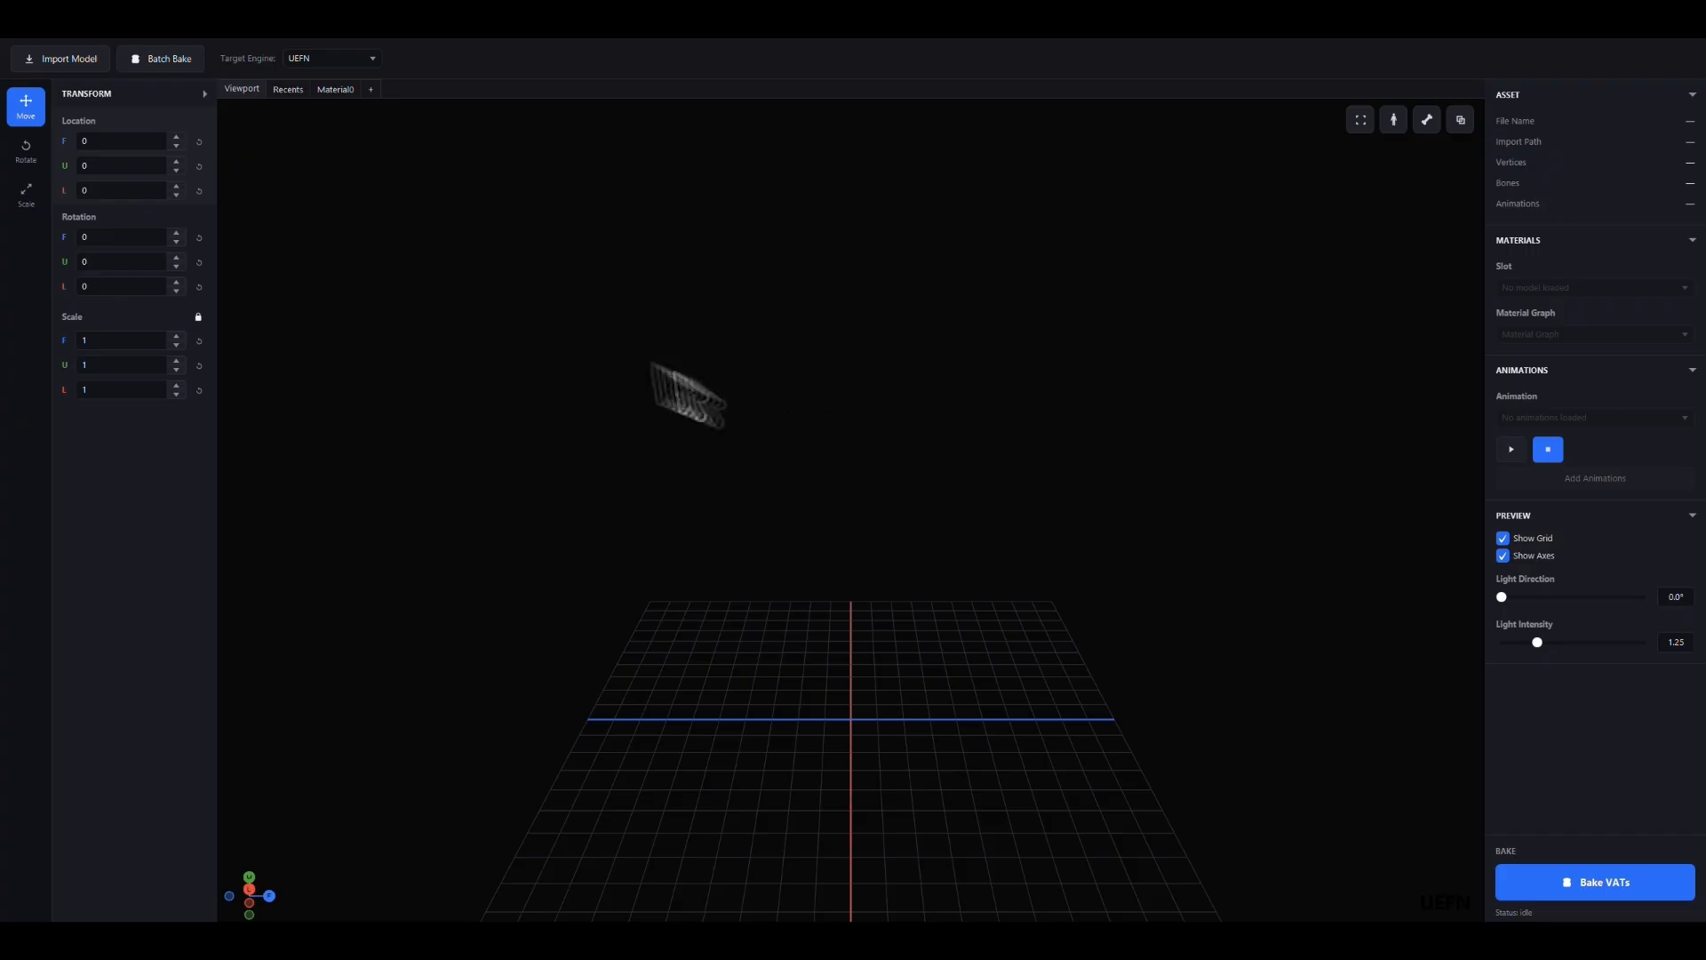
- Set the target engine to UEFN and import the SKM_AvocadiniGuffo mesh with its Attack, Idle and Walk animation FBX files
left_click(320, 59)
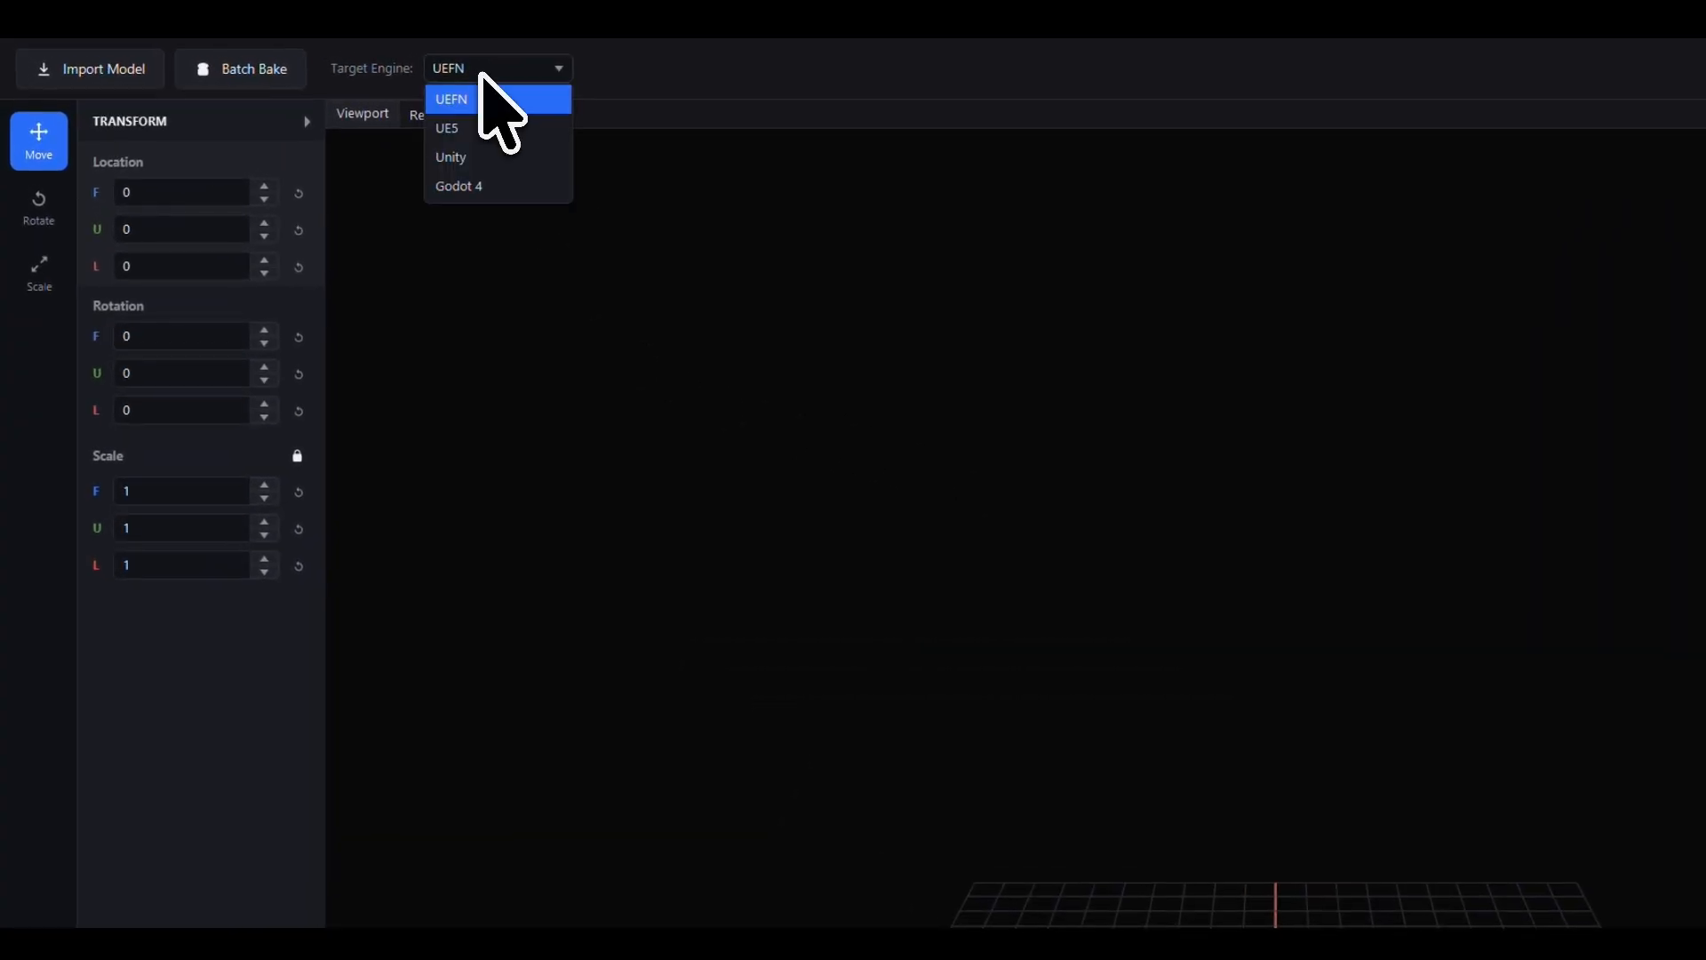
left_click(480, 104)
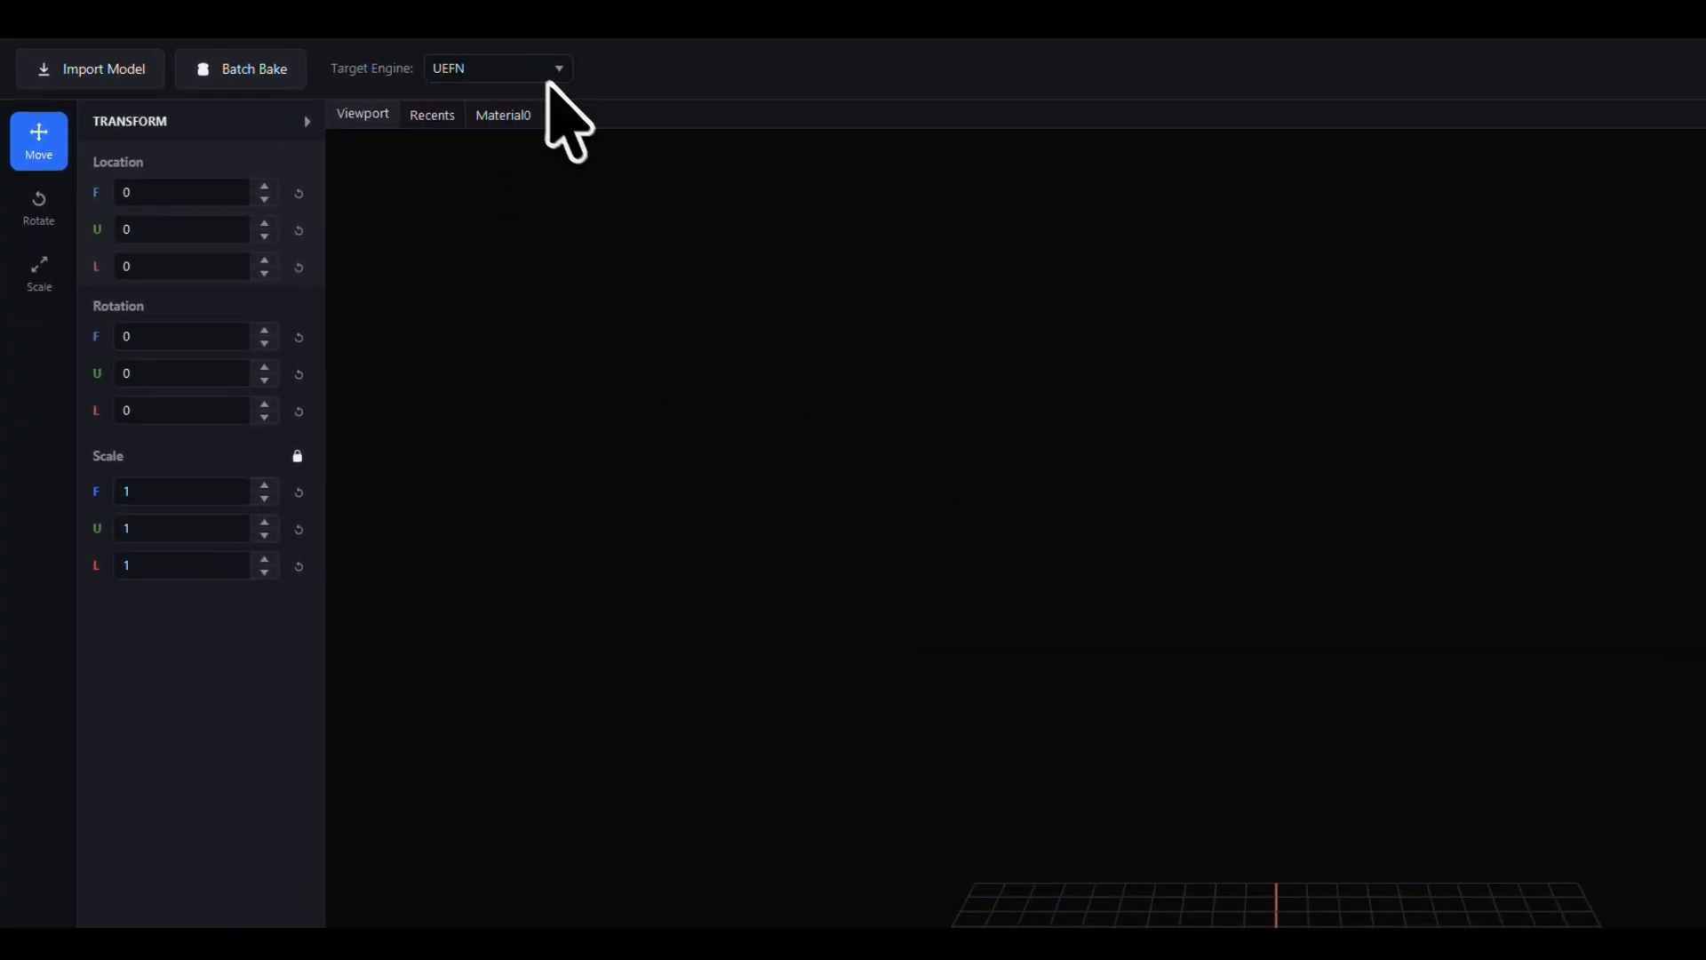
left_click(109, 78)
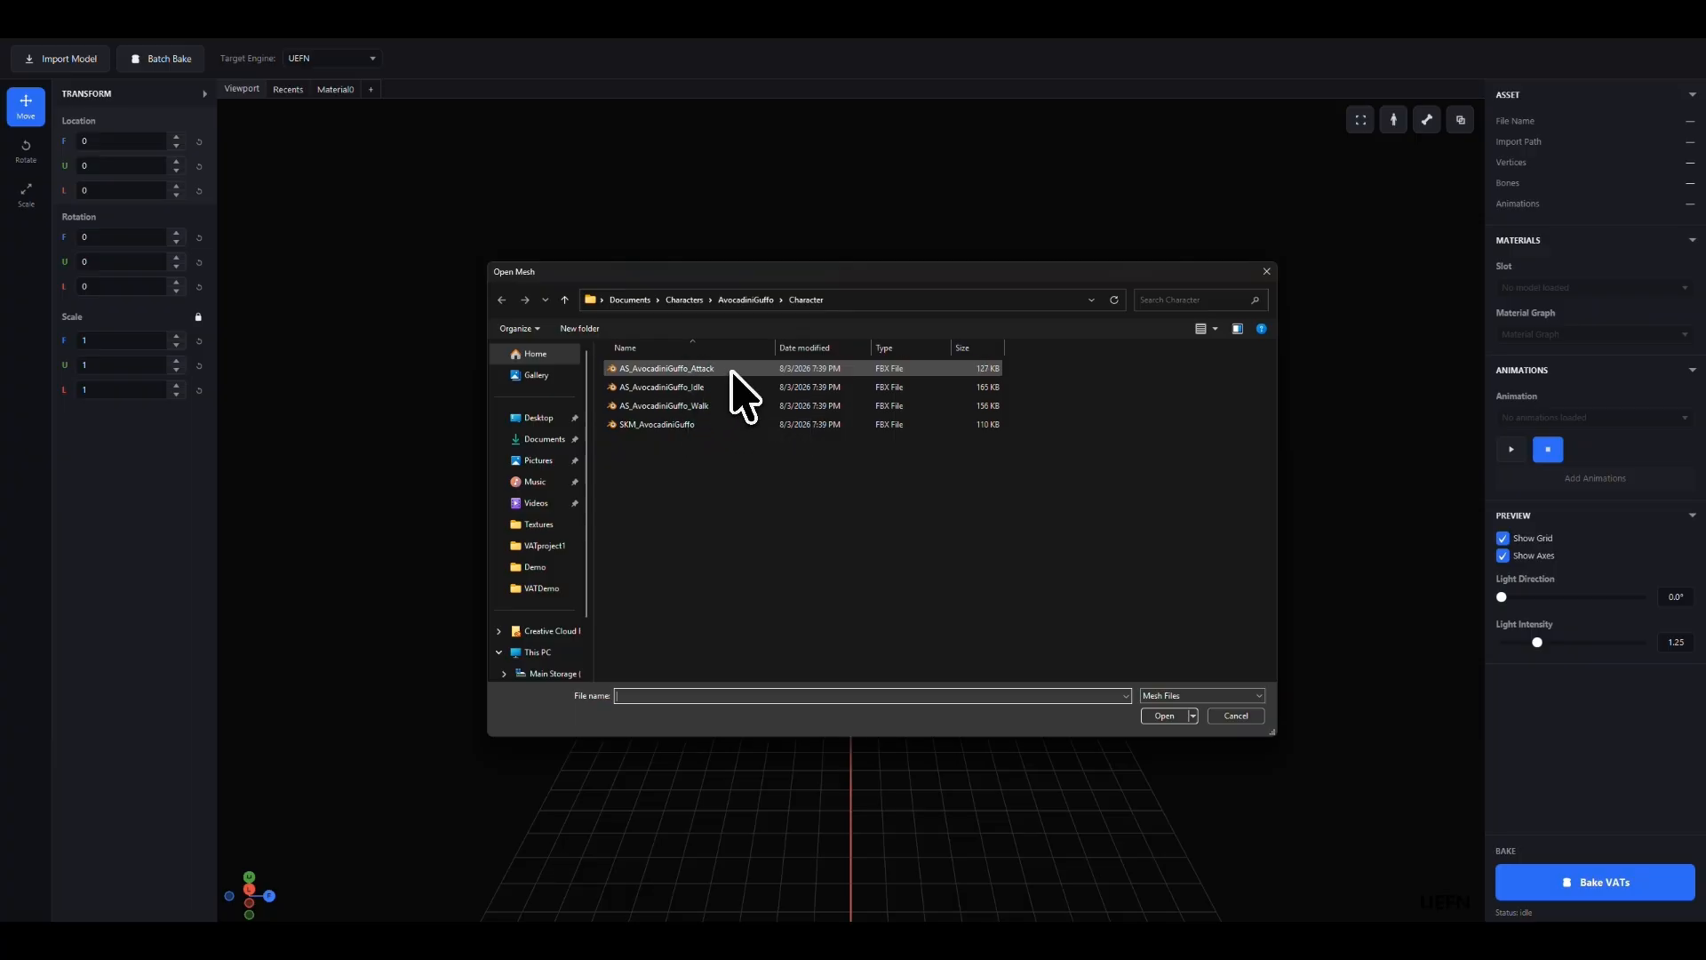
left_click(695, 423)
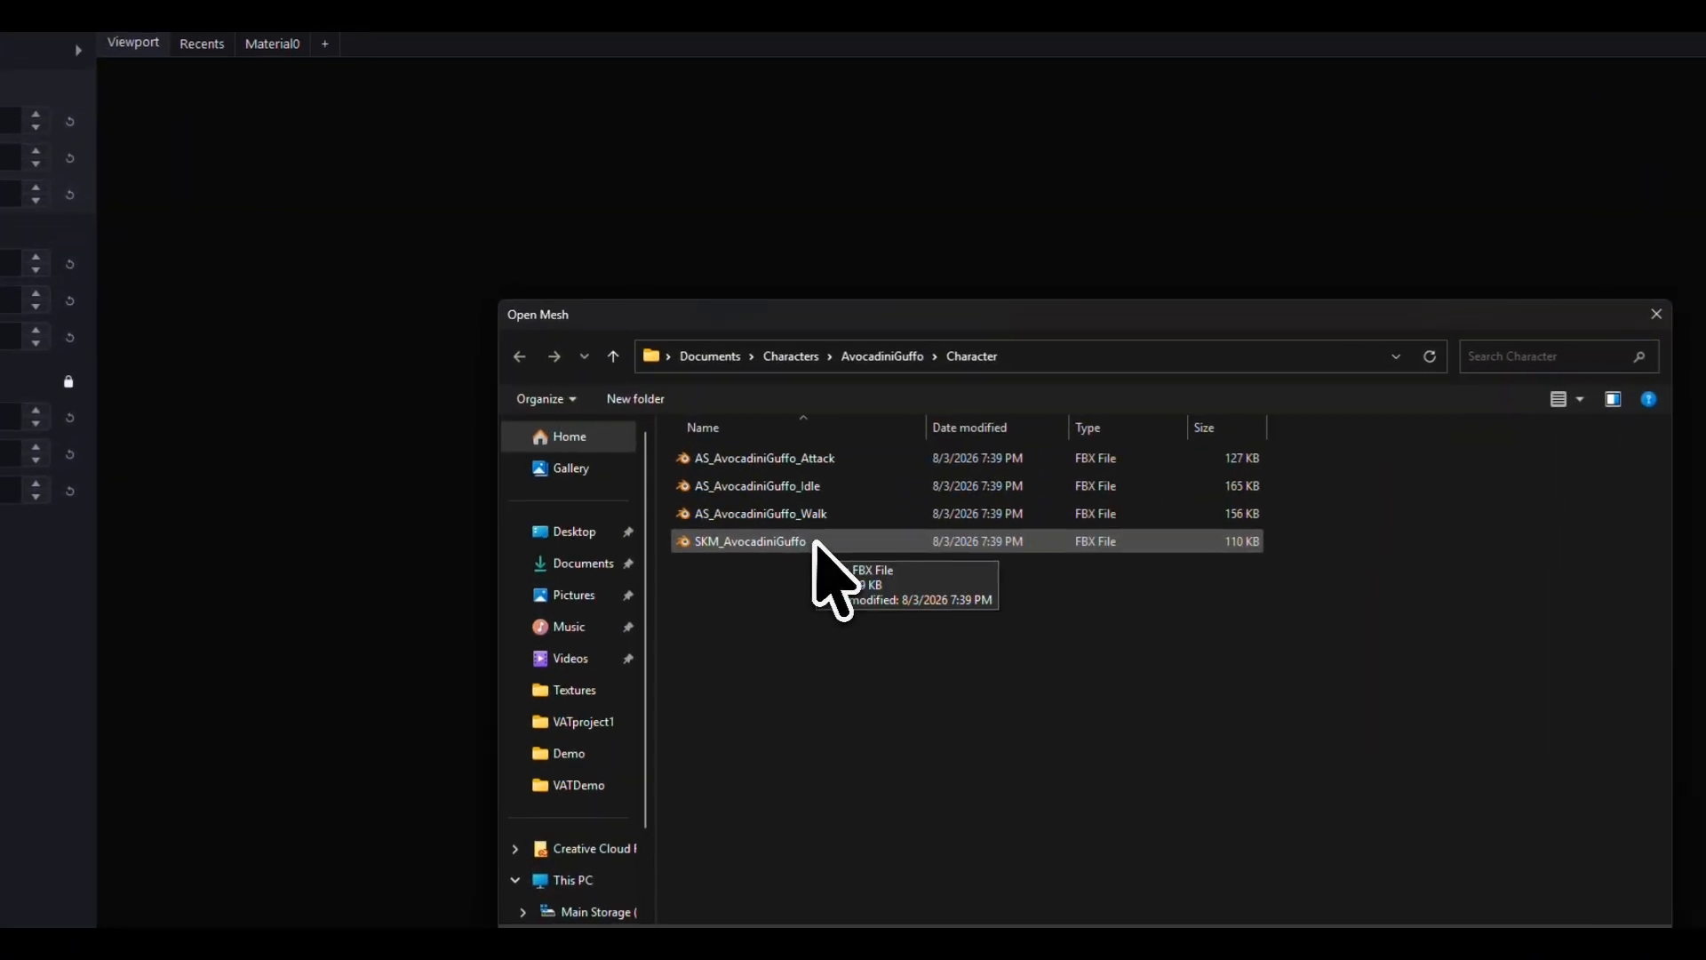
left_click(853, 460, "shift")
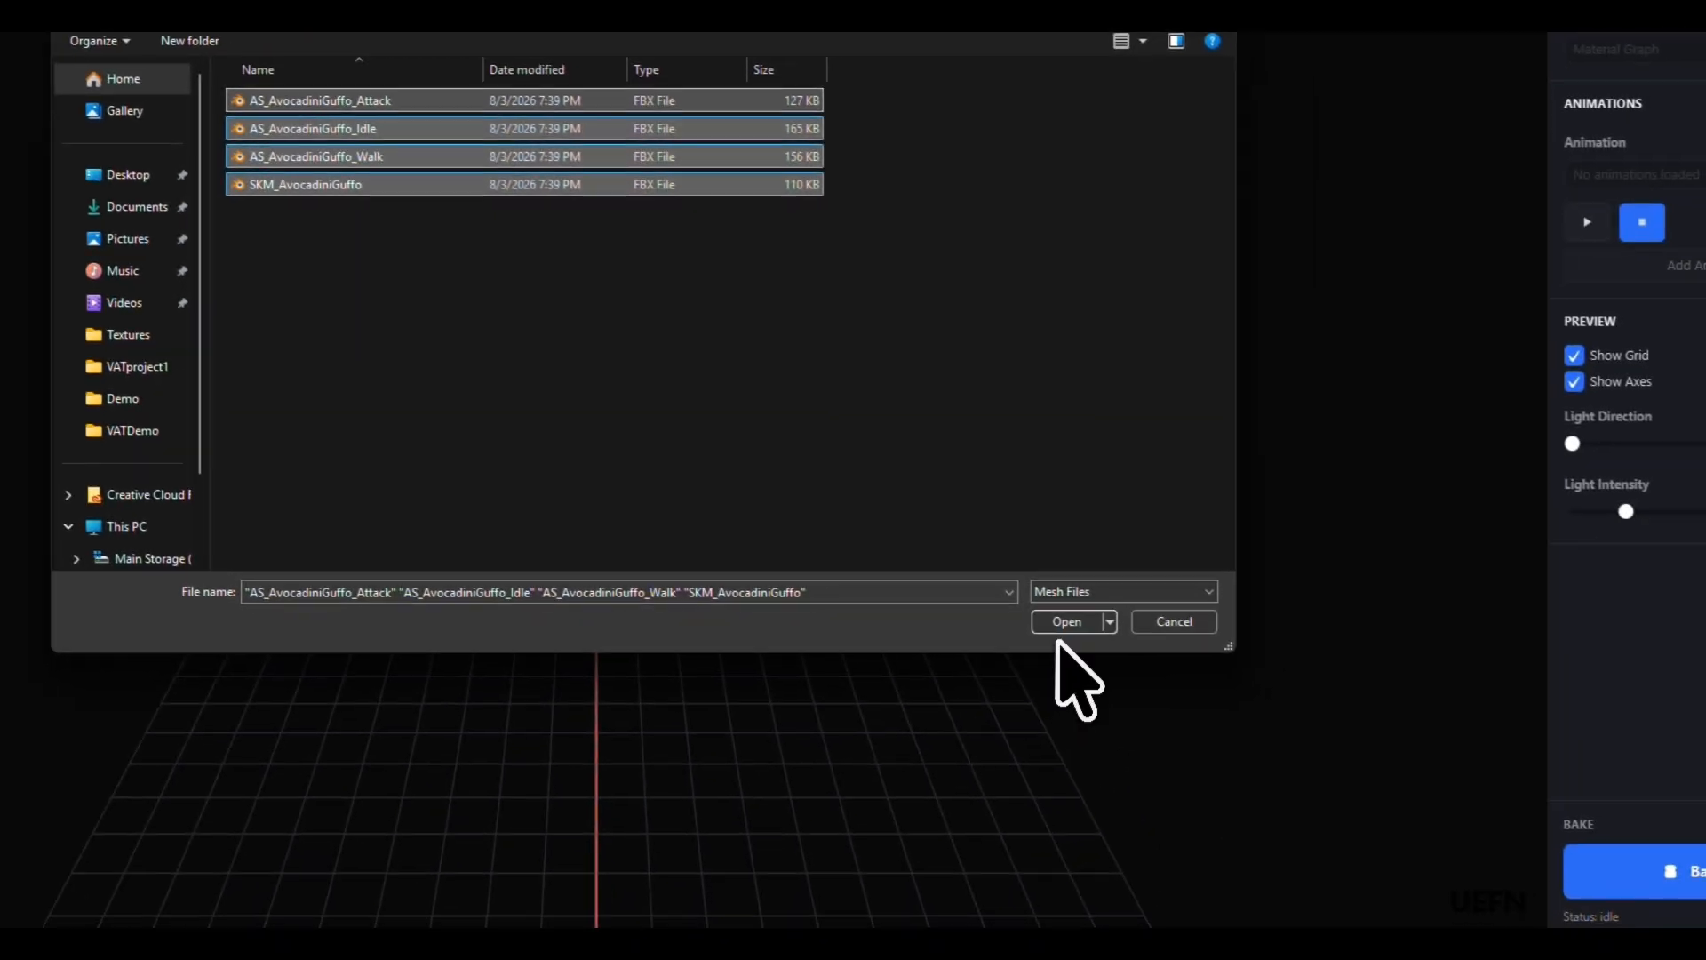
left_click(1045, 613)
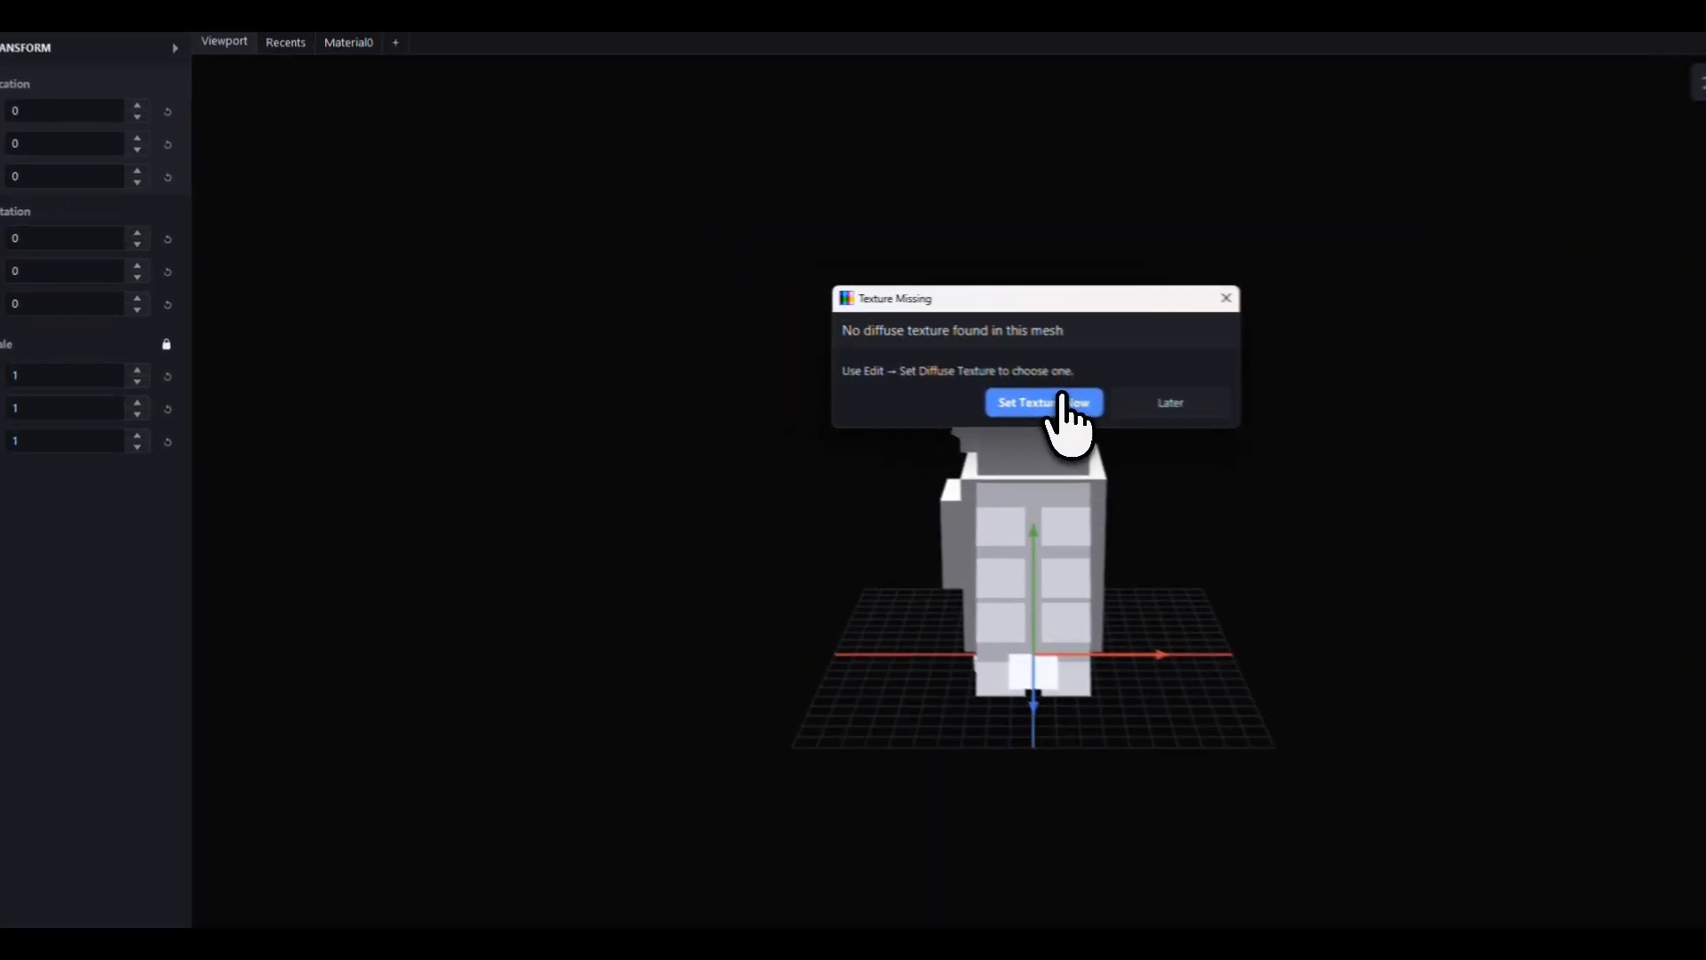
- Assign T_AvocadiniGuffo from the character's Textures folder as the model's diffuse texture
left_click(1158, 418)
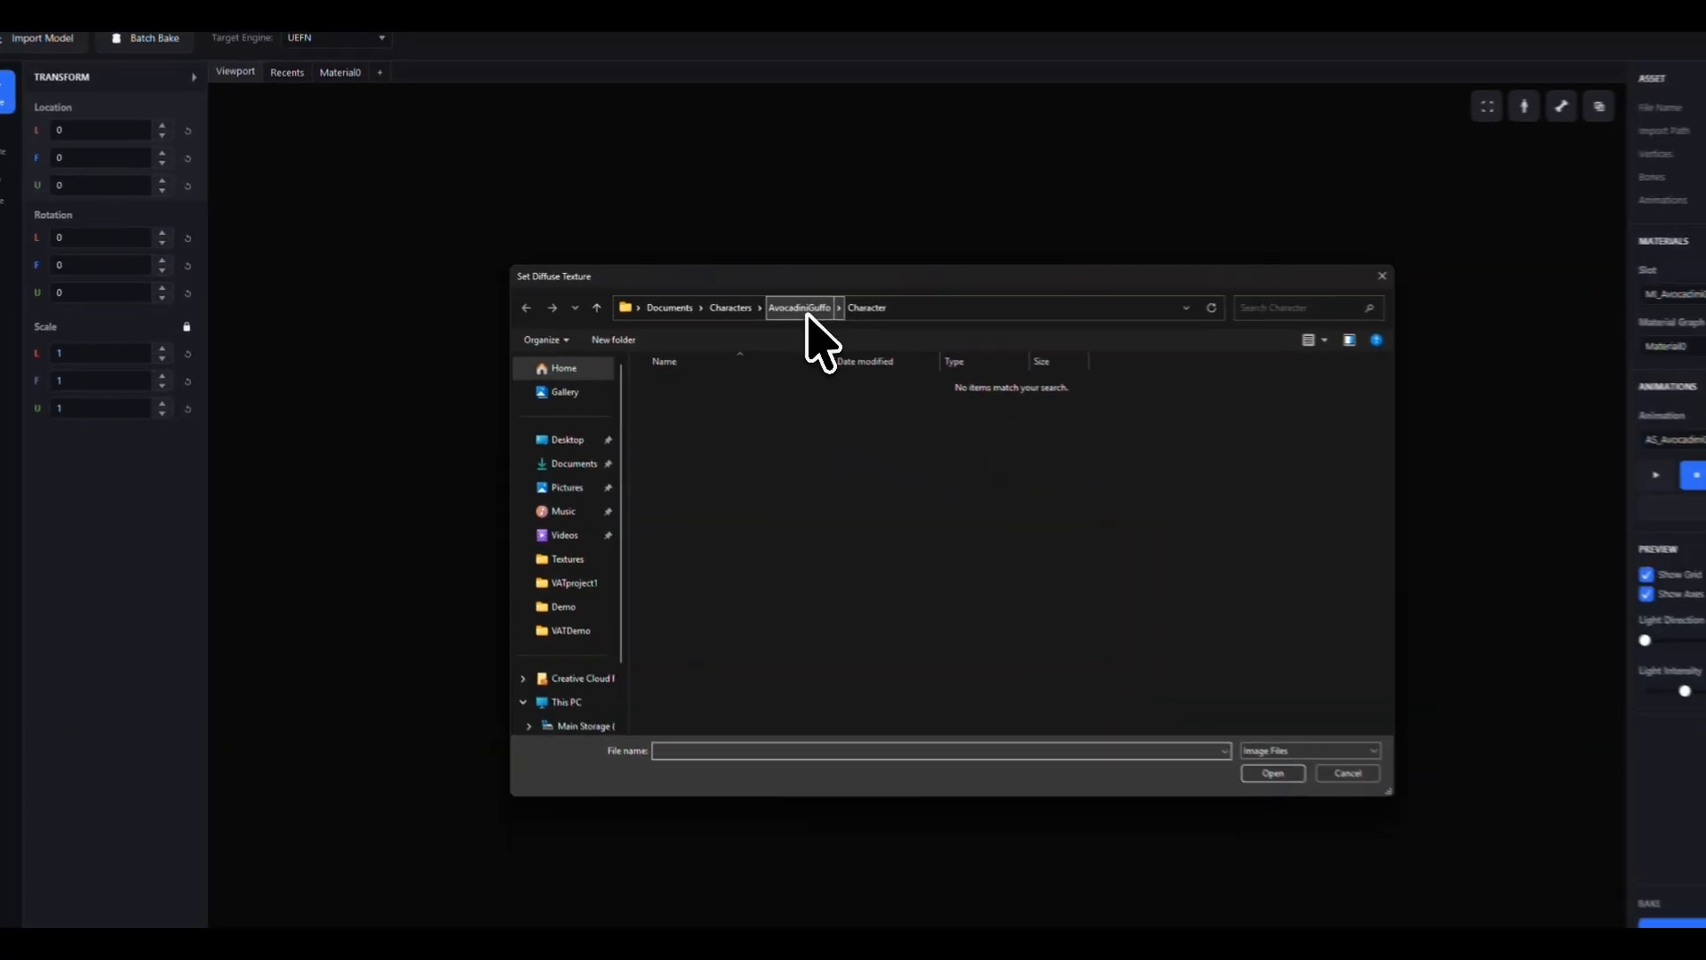
left_click(978, 335)
double_click(668, 388)
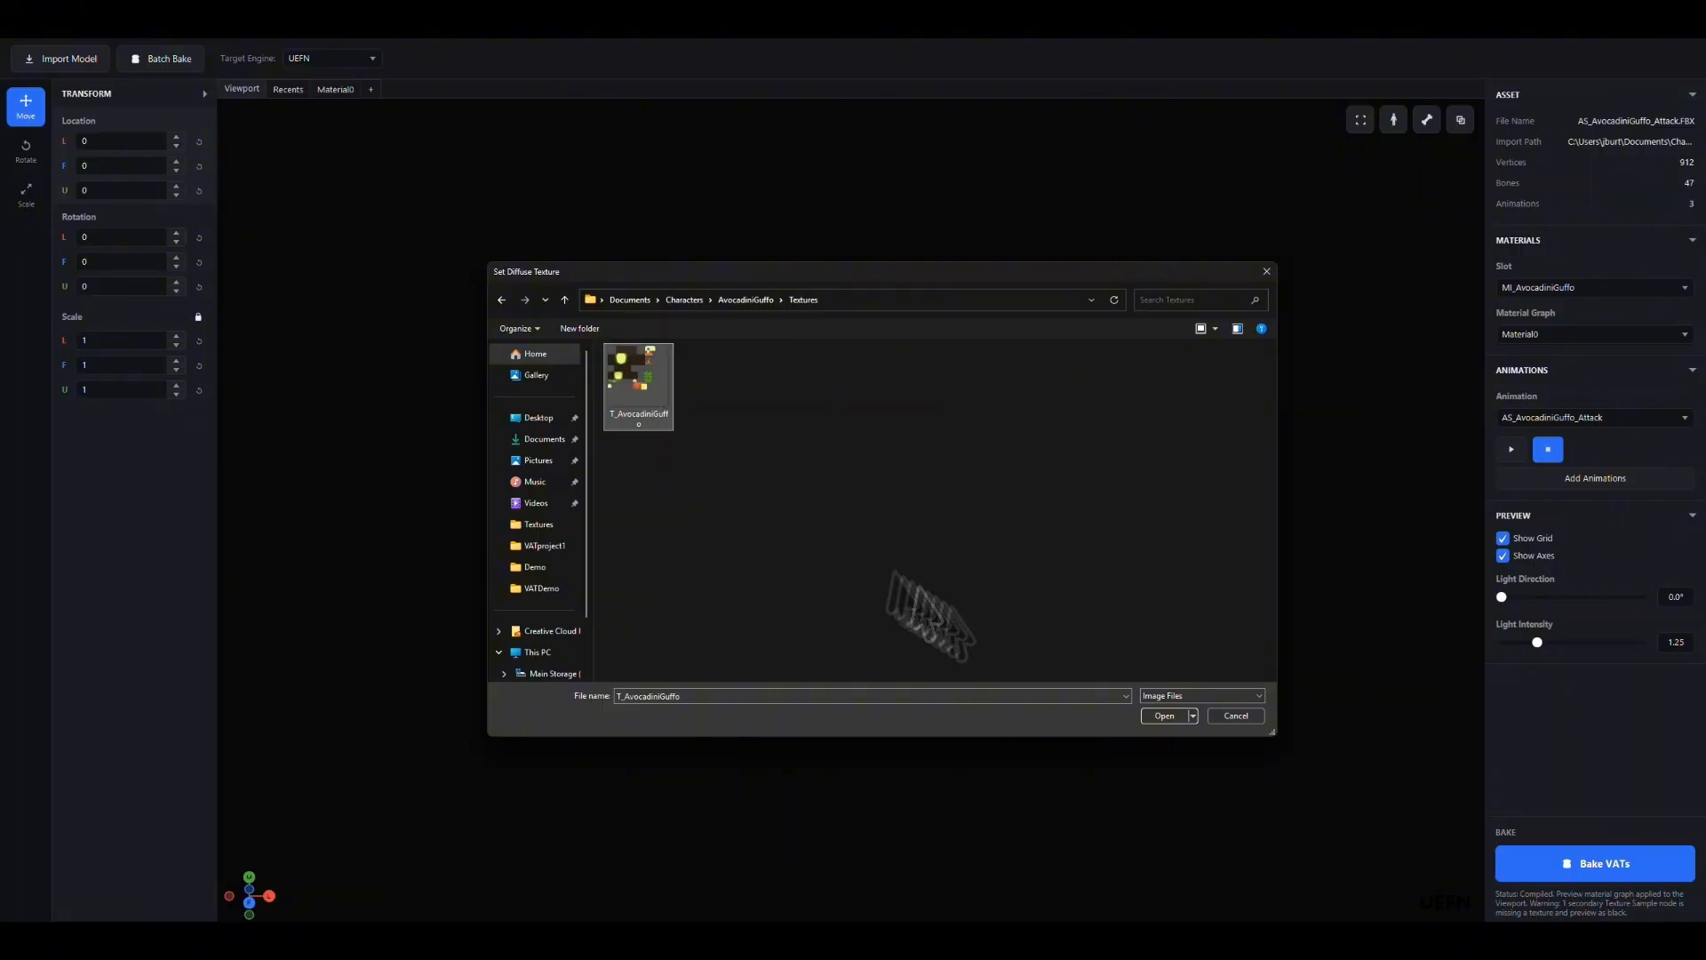
left_click(1164, 715)
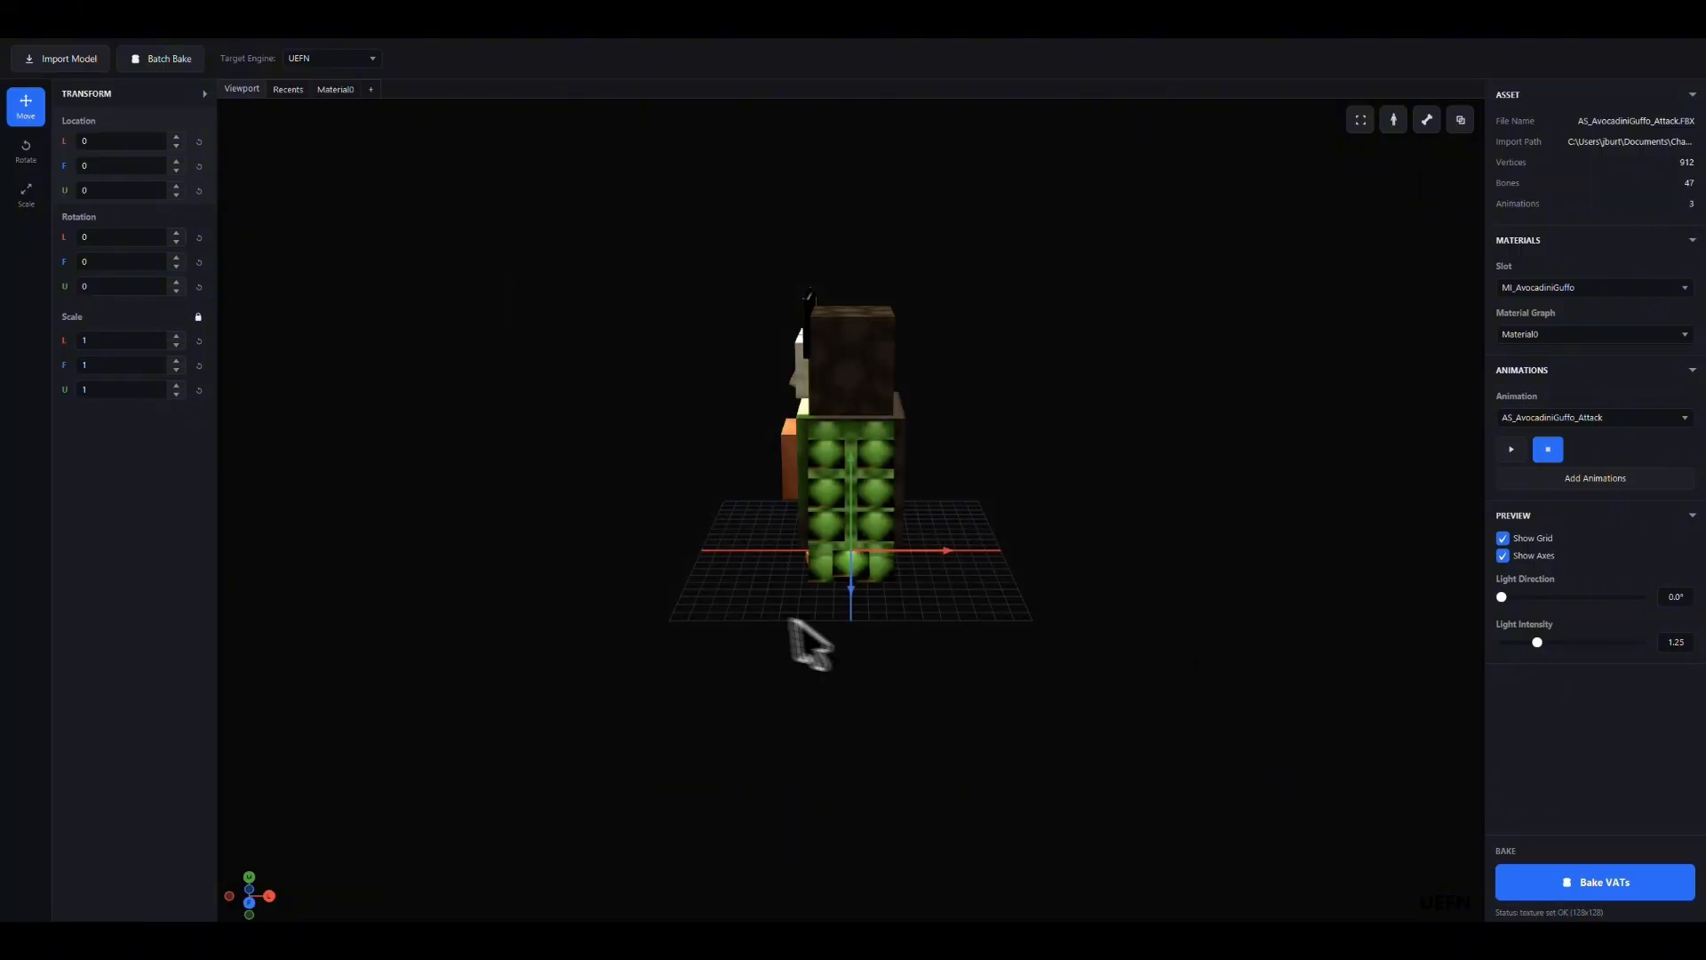
left_click_drag(790, 622, 928, 586)
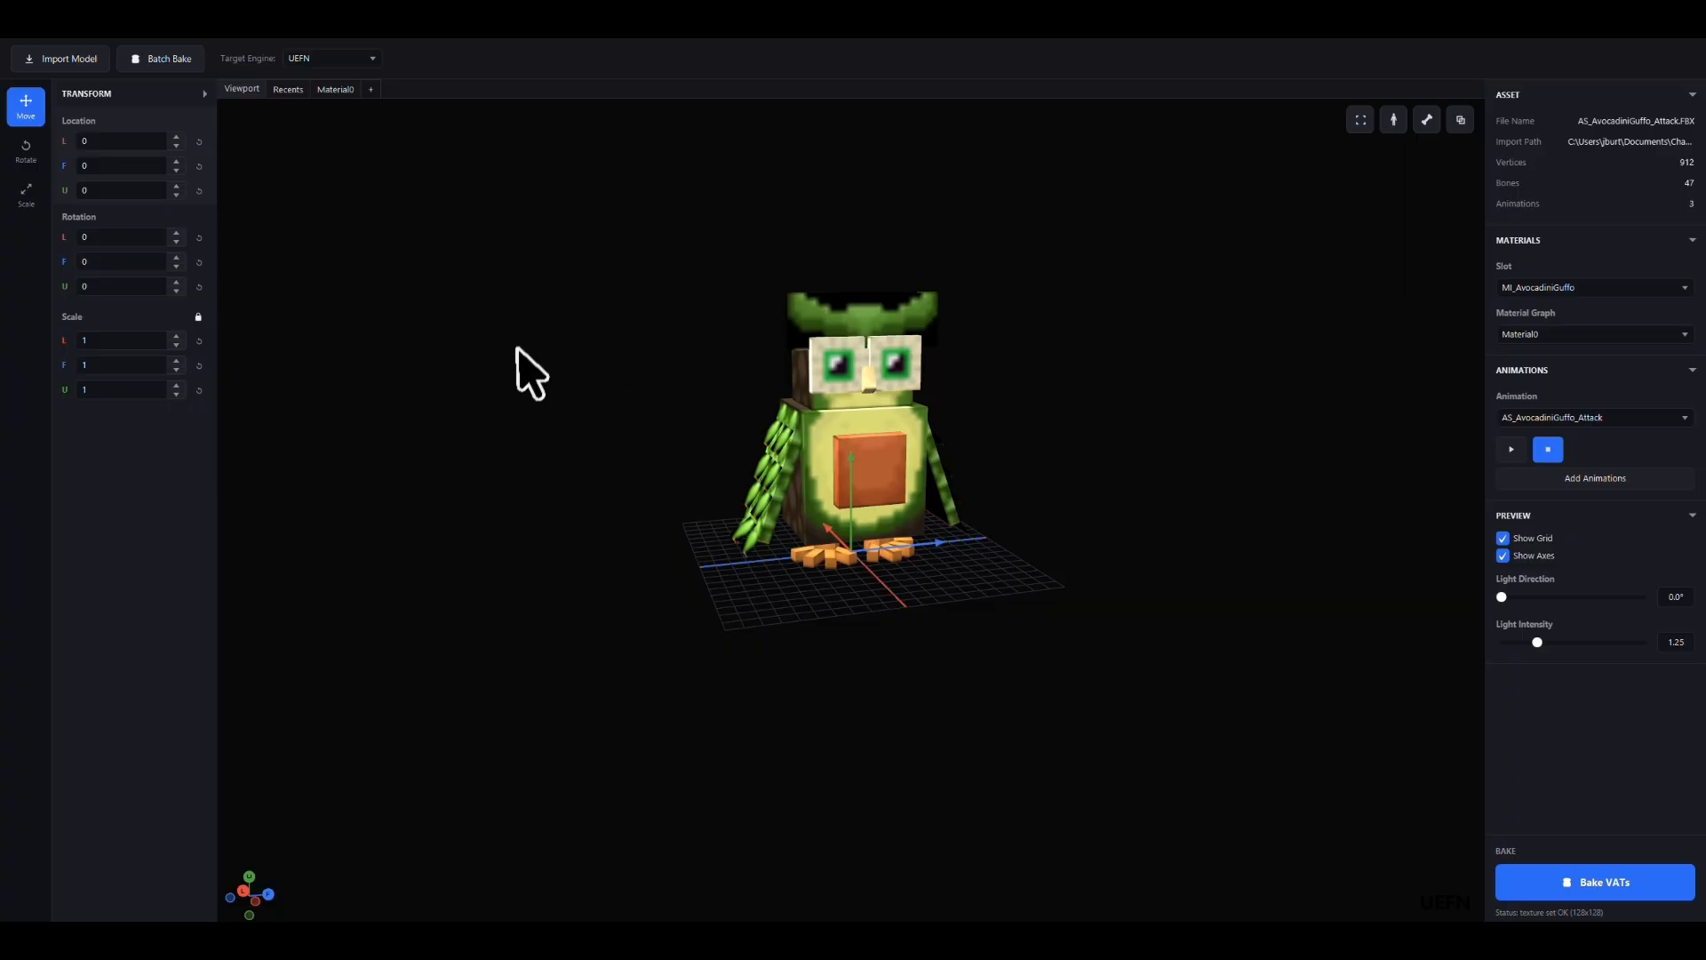
- In the Material0 graph, connect the Texture Sample's Alpha output to the Material Output's Opacity Mask
left_click(335, 89)
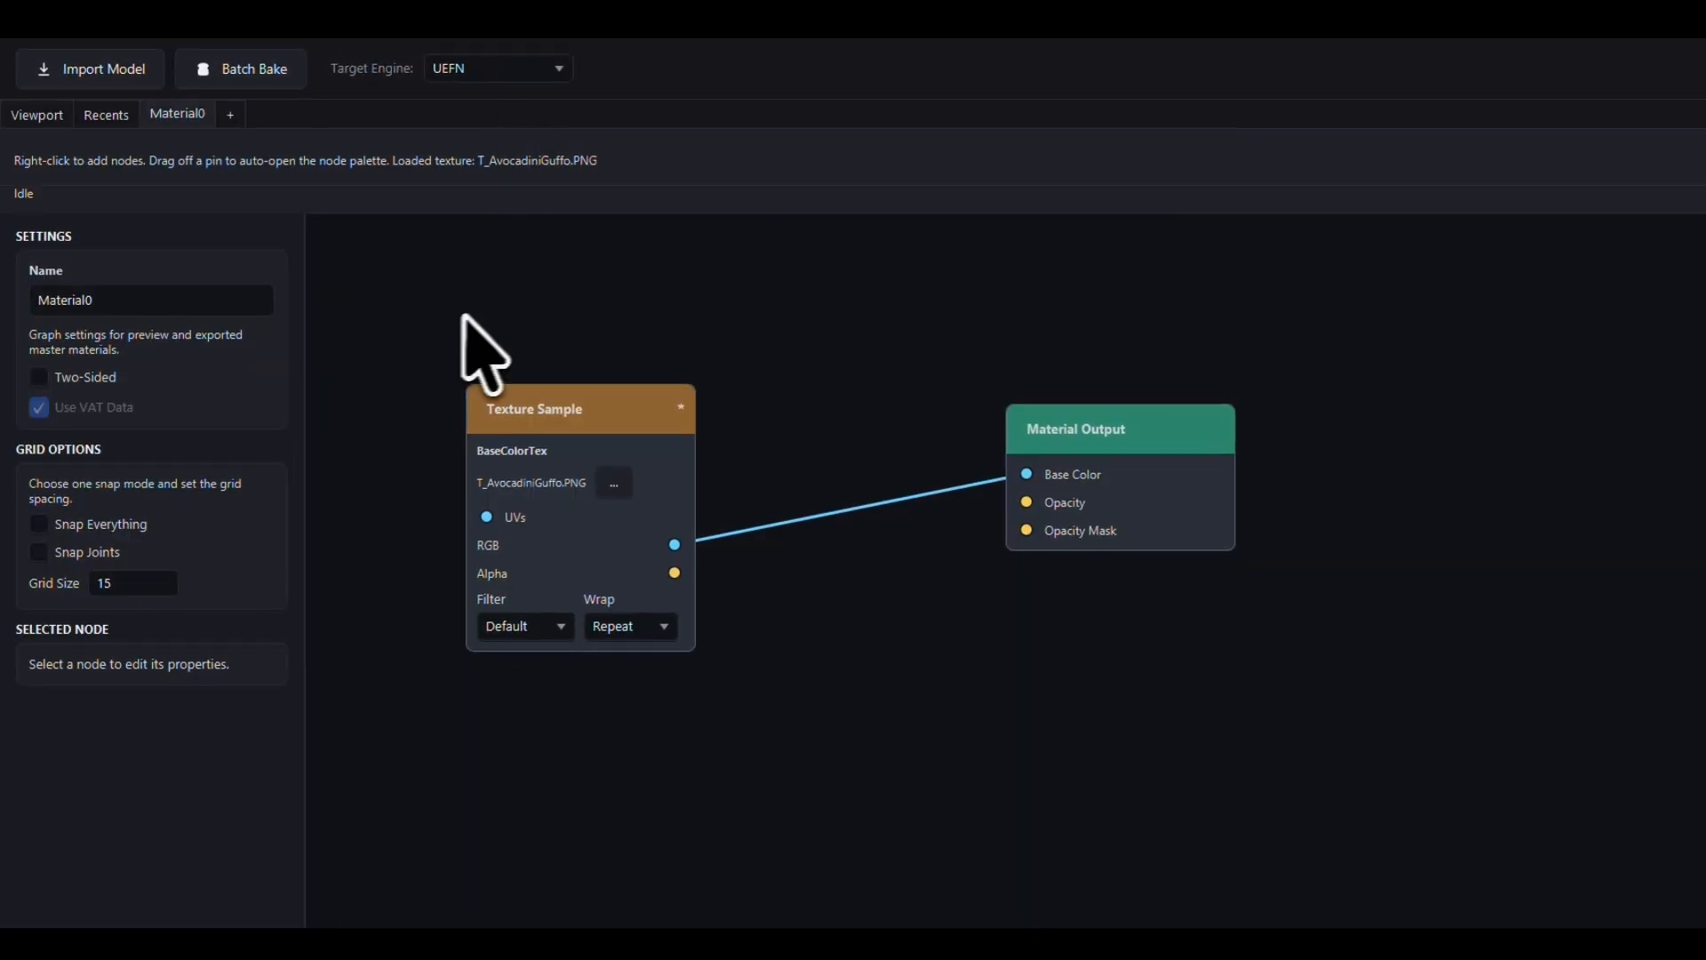
middle_click_drag(501, 329, 586, 371)
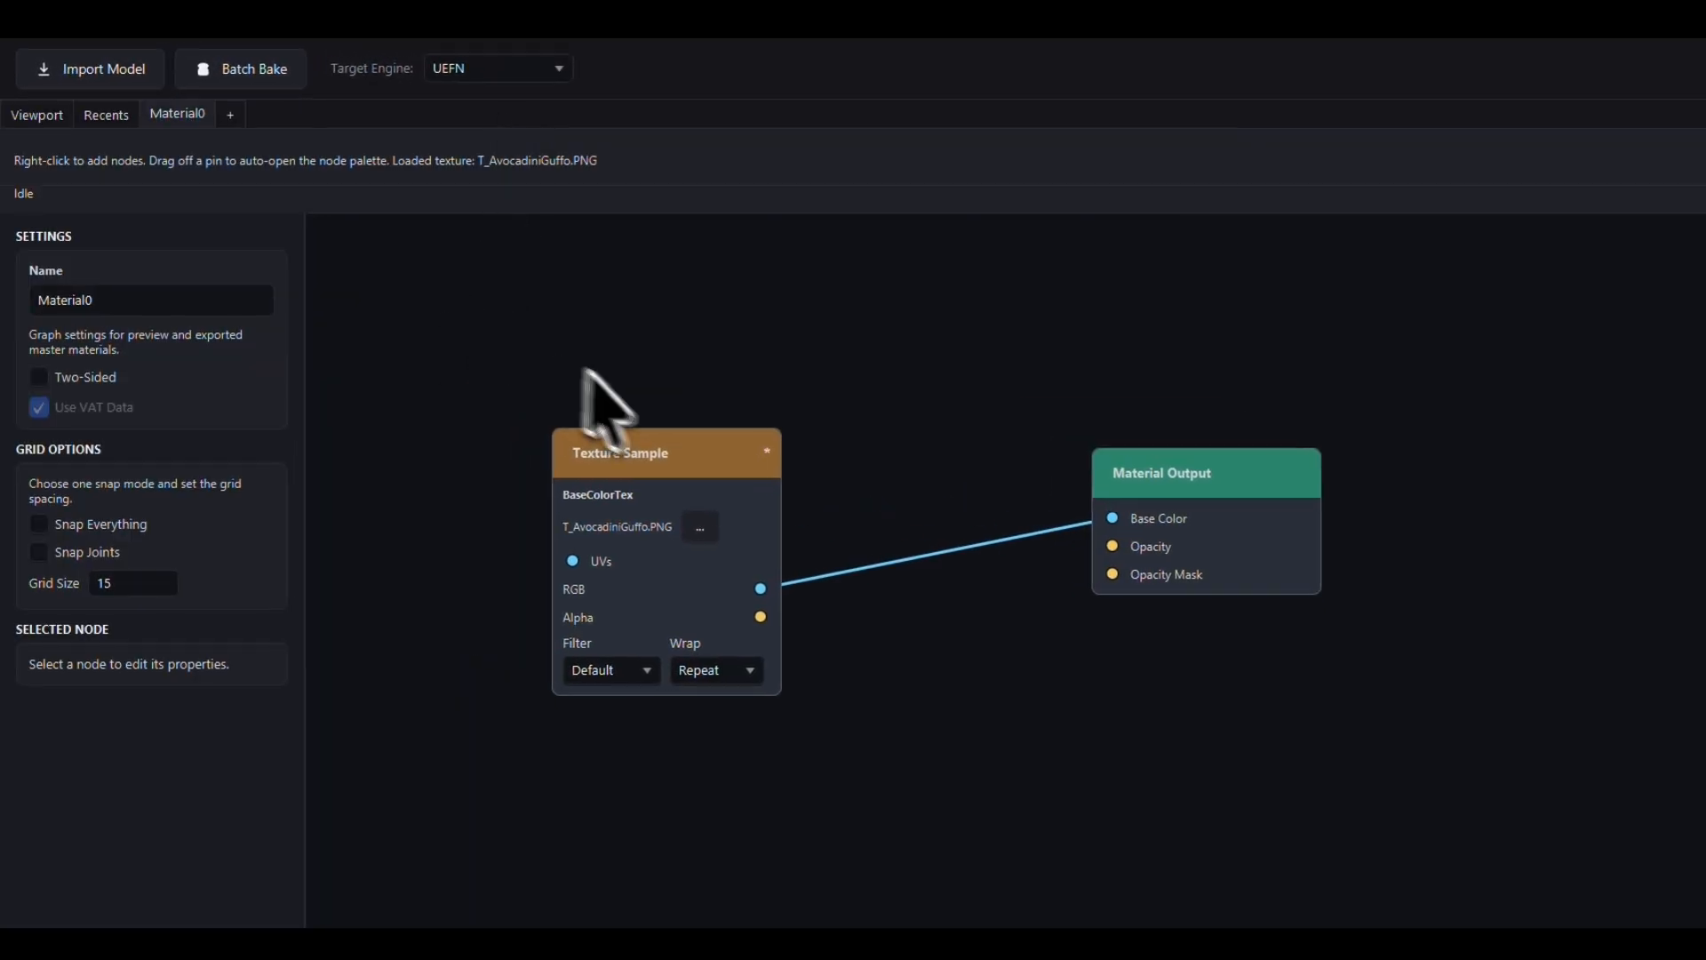
middle_click_drag(901, 462, 1074, 512)
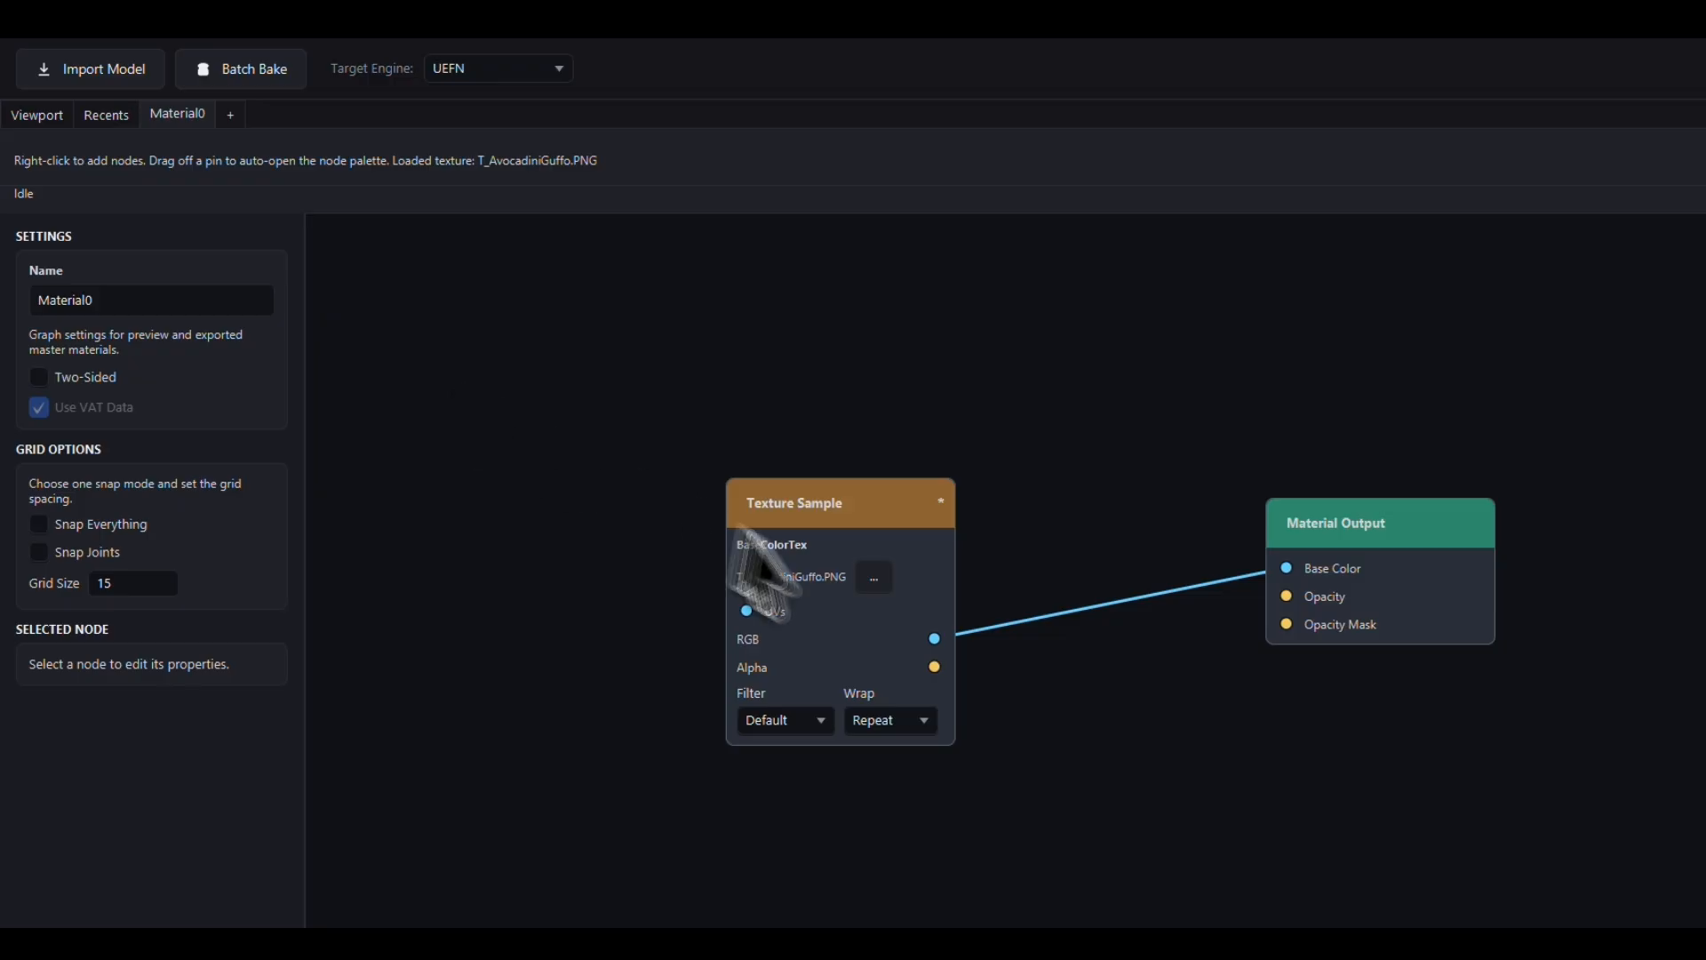
left_click_drag(934, 667, 1217, 660)
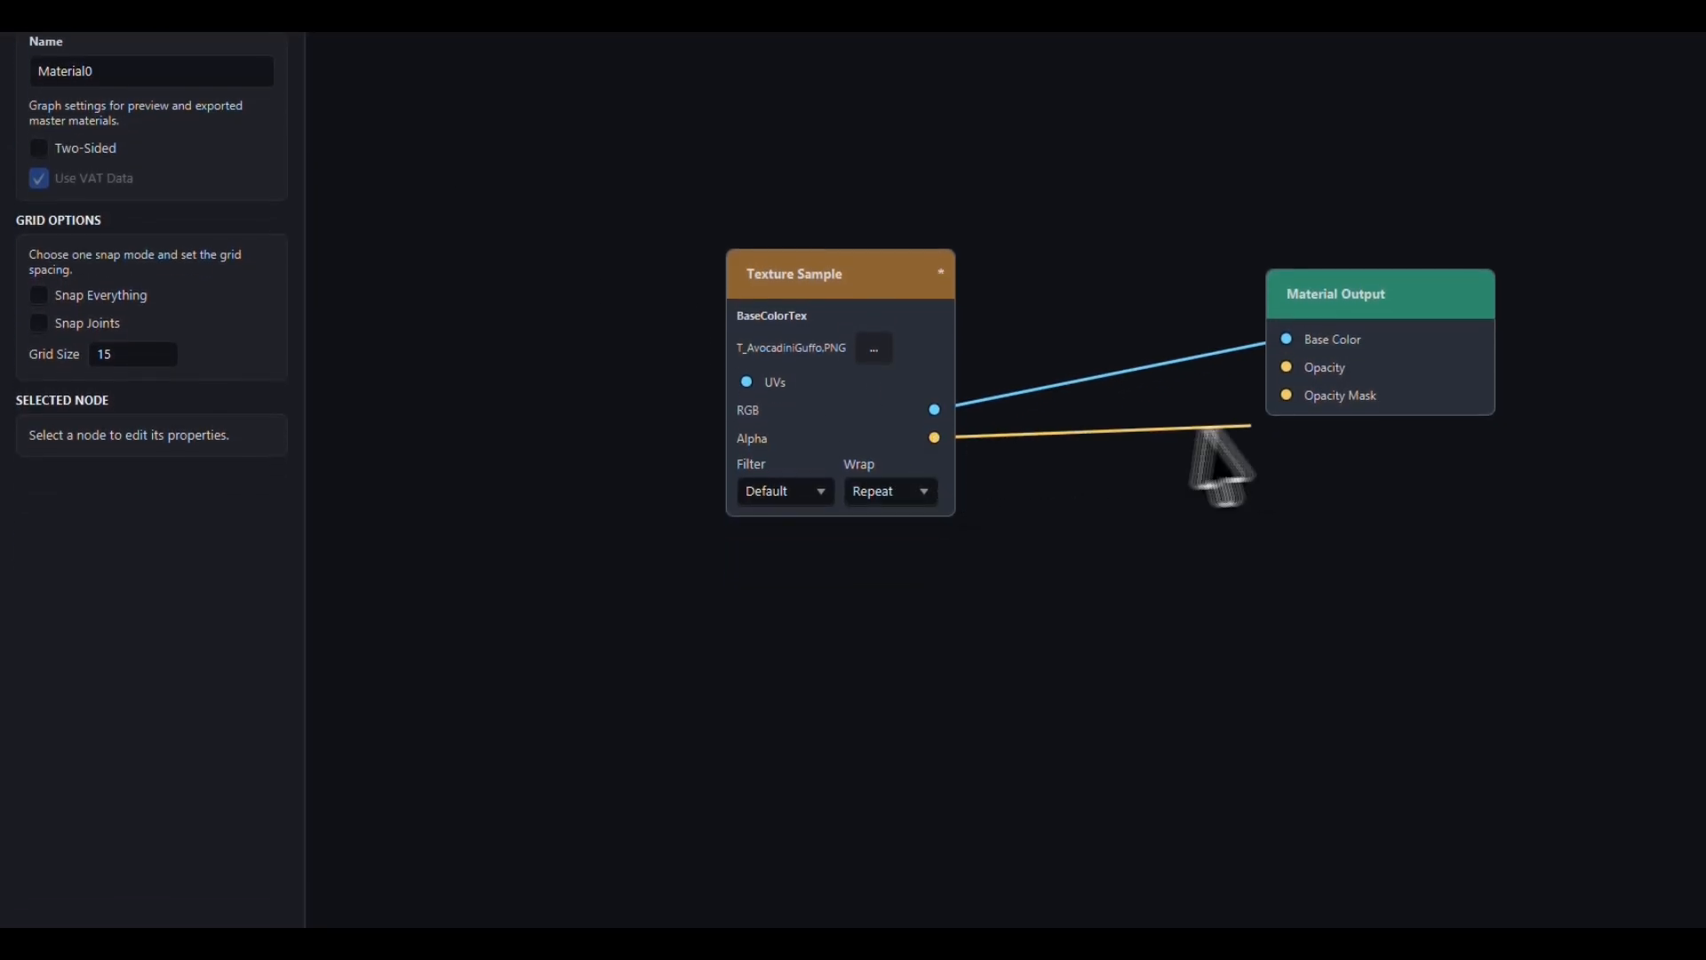
left_click_drag(1213, 436, 1287, 396)
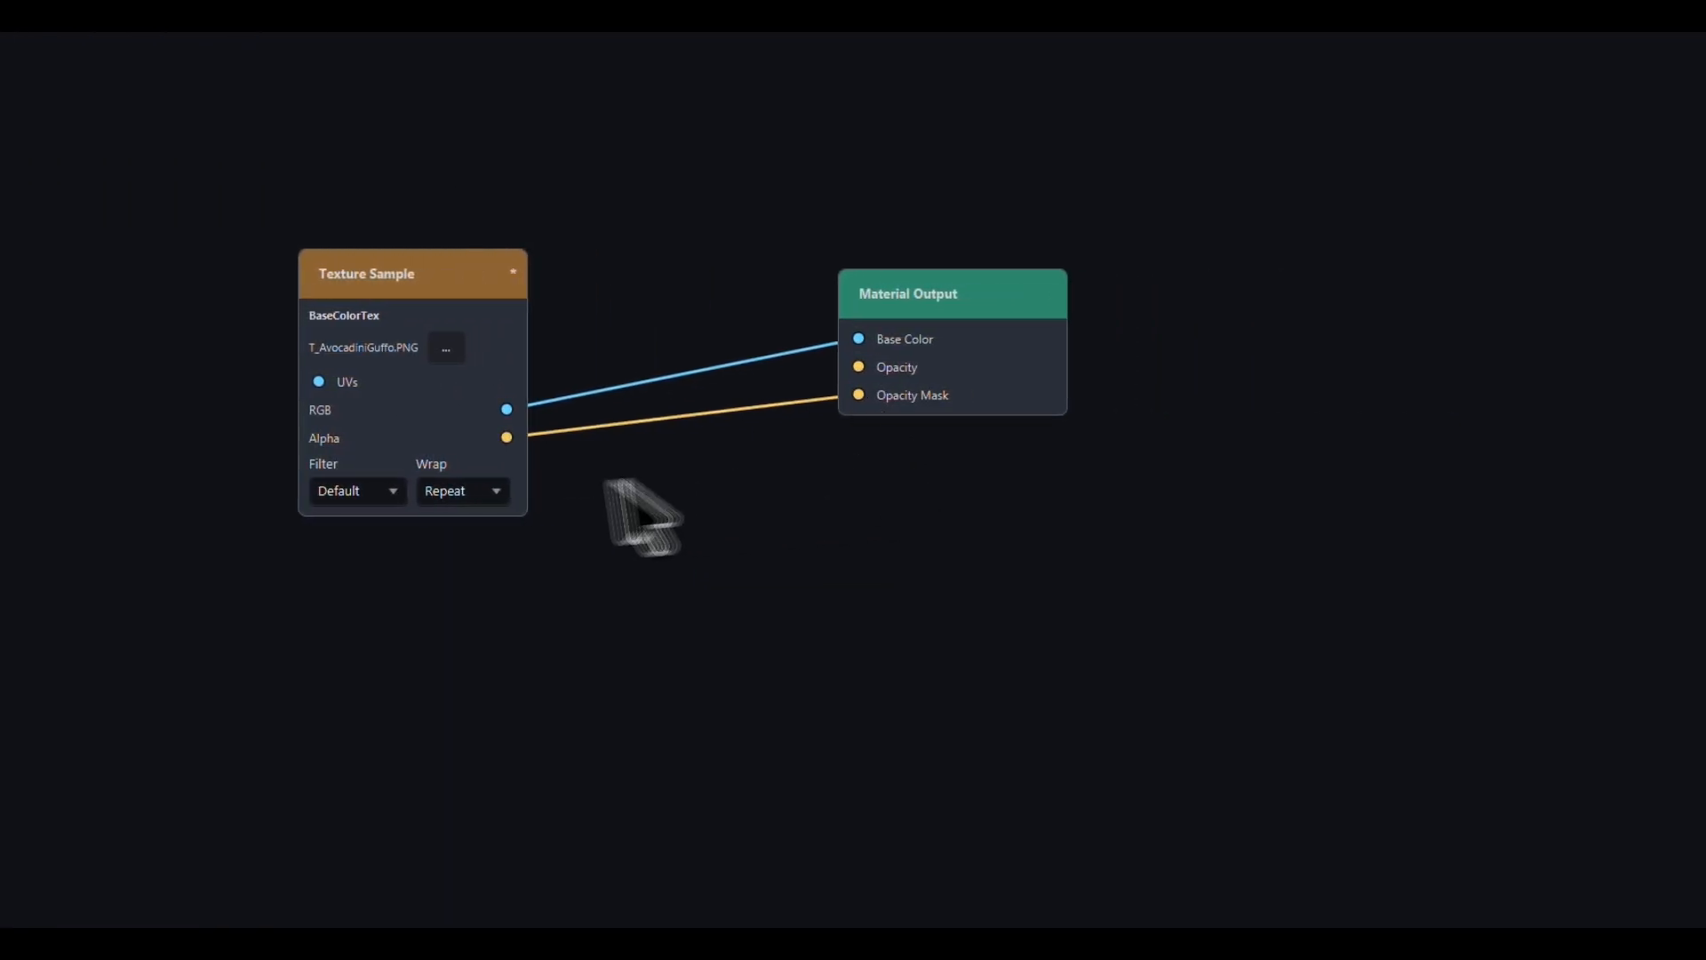
- Set the Texture Sample filter to Nearest, make Material0 two-sided and compile the graph
left_click(391, 492)
left_click(363, 550)
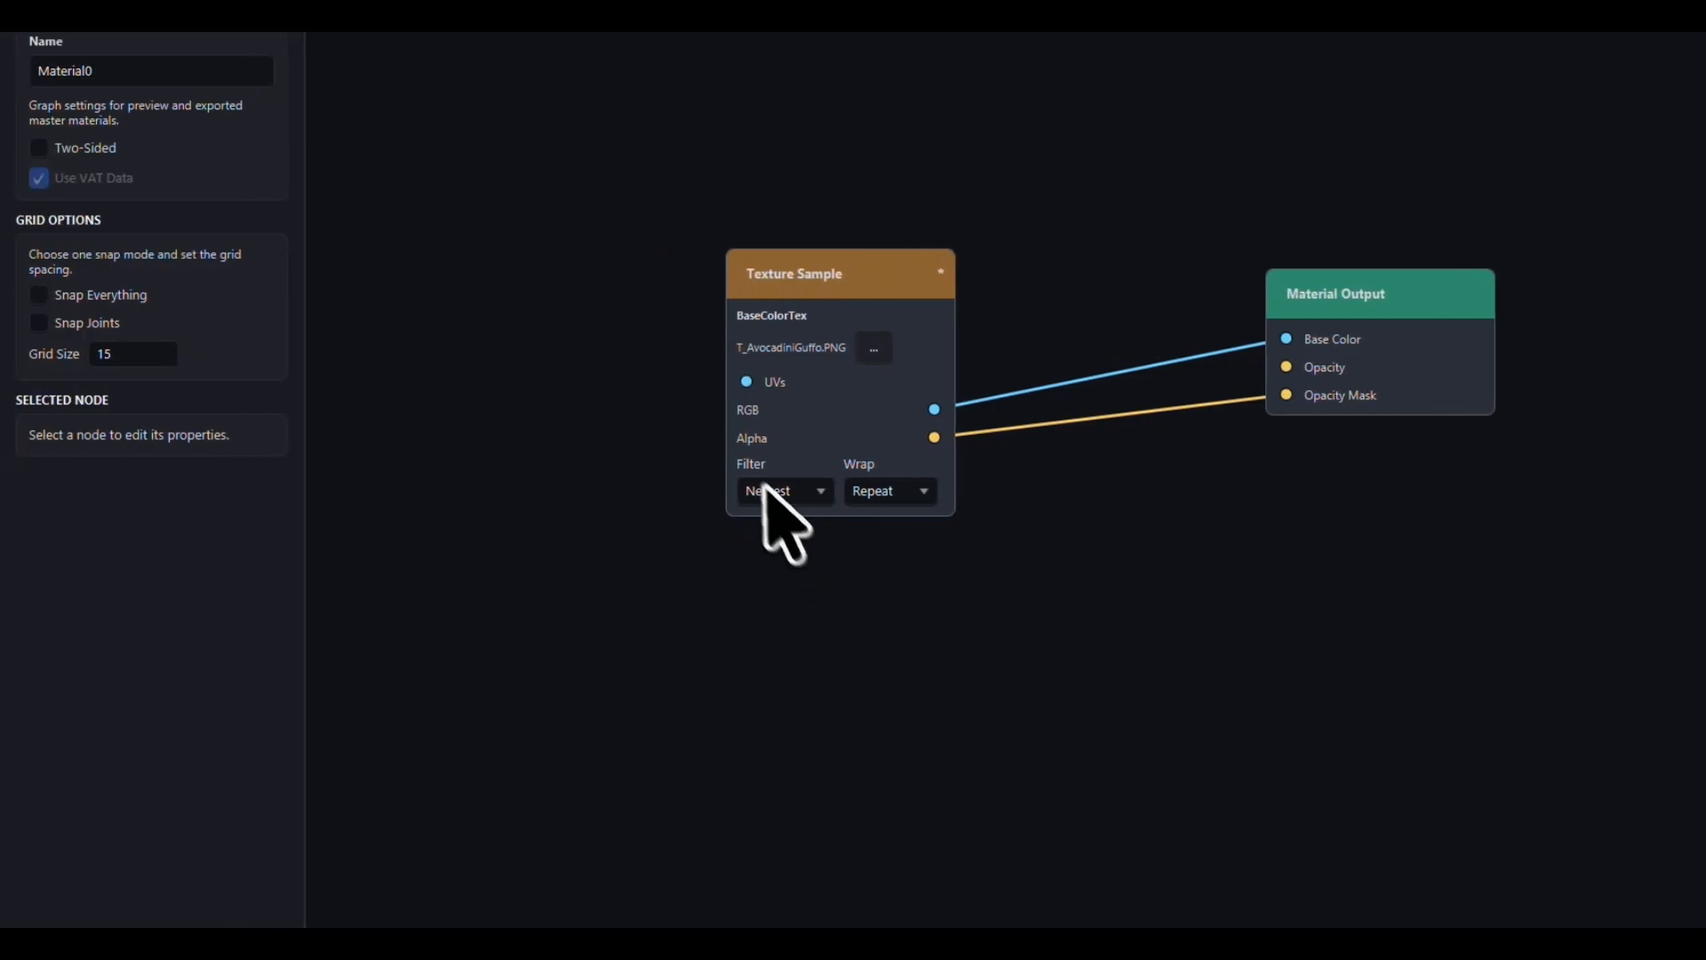
left_click(38, 147)
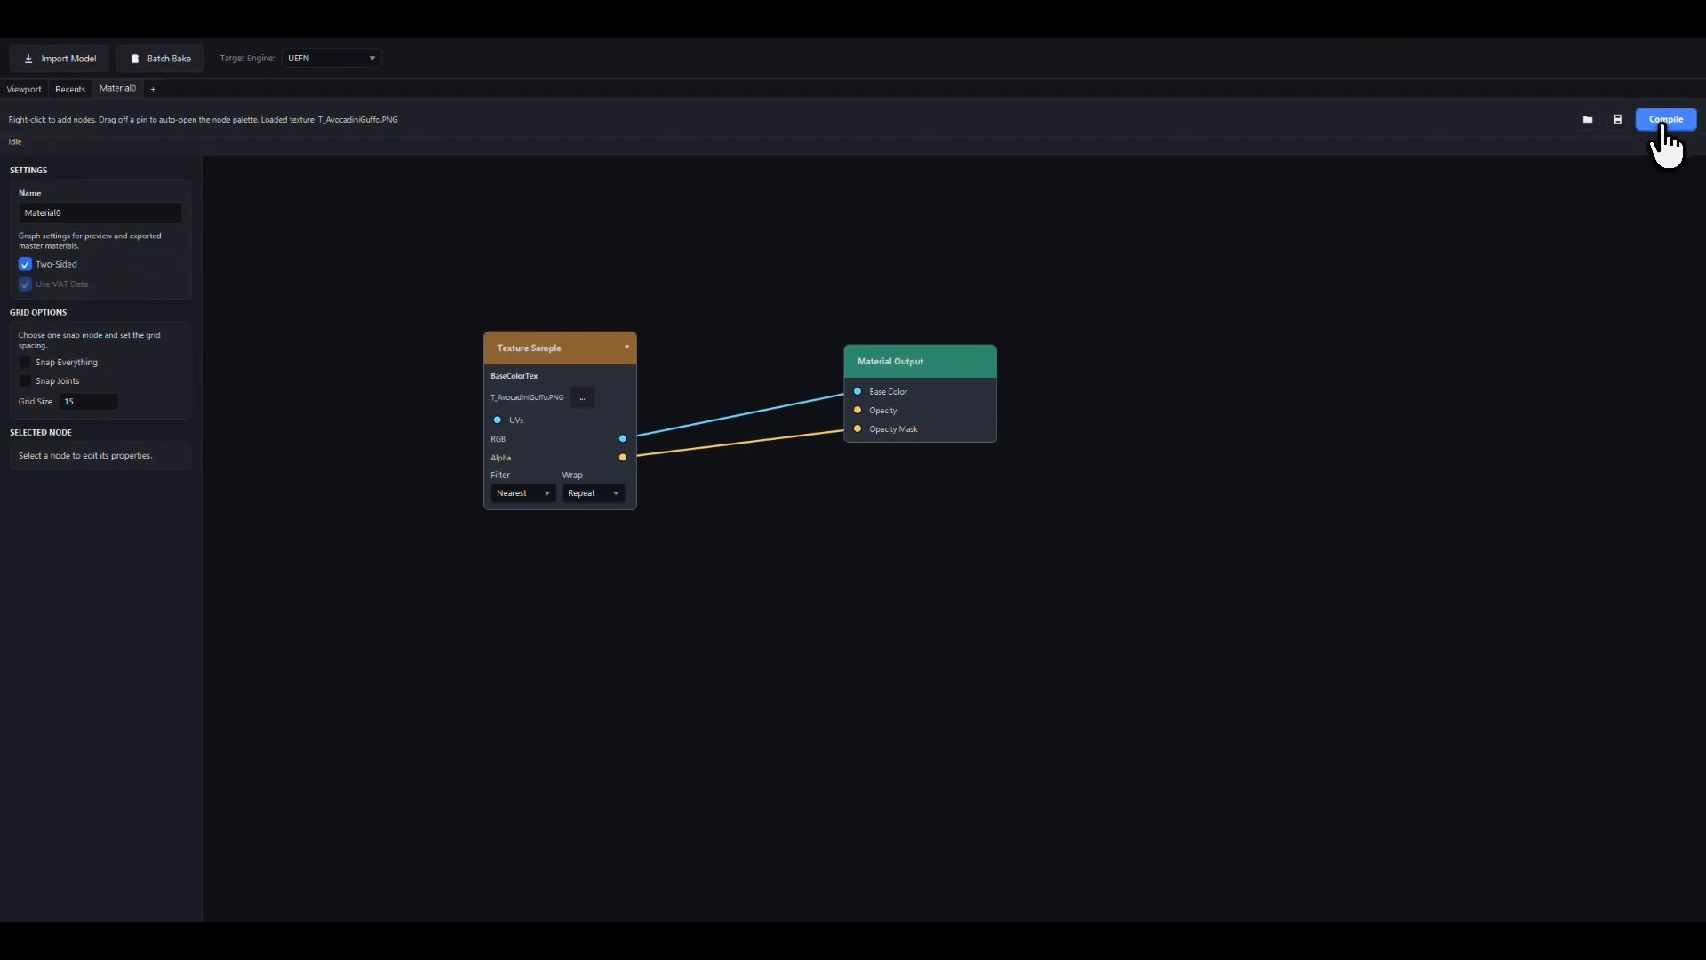
left_click(1662, 125)
- Preview the Attack, Idle and Walk animations on the textured model in the viewport, and stop playback
left_click(24, 89)
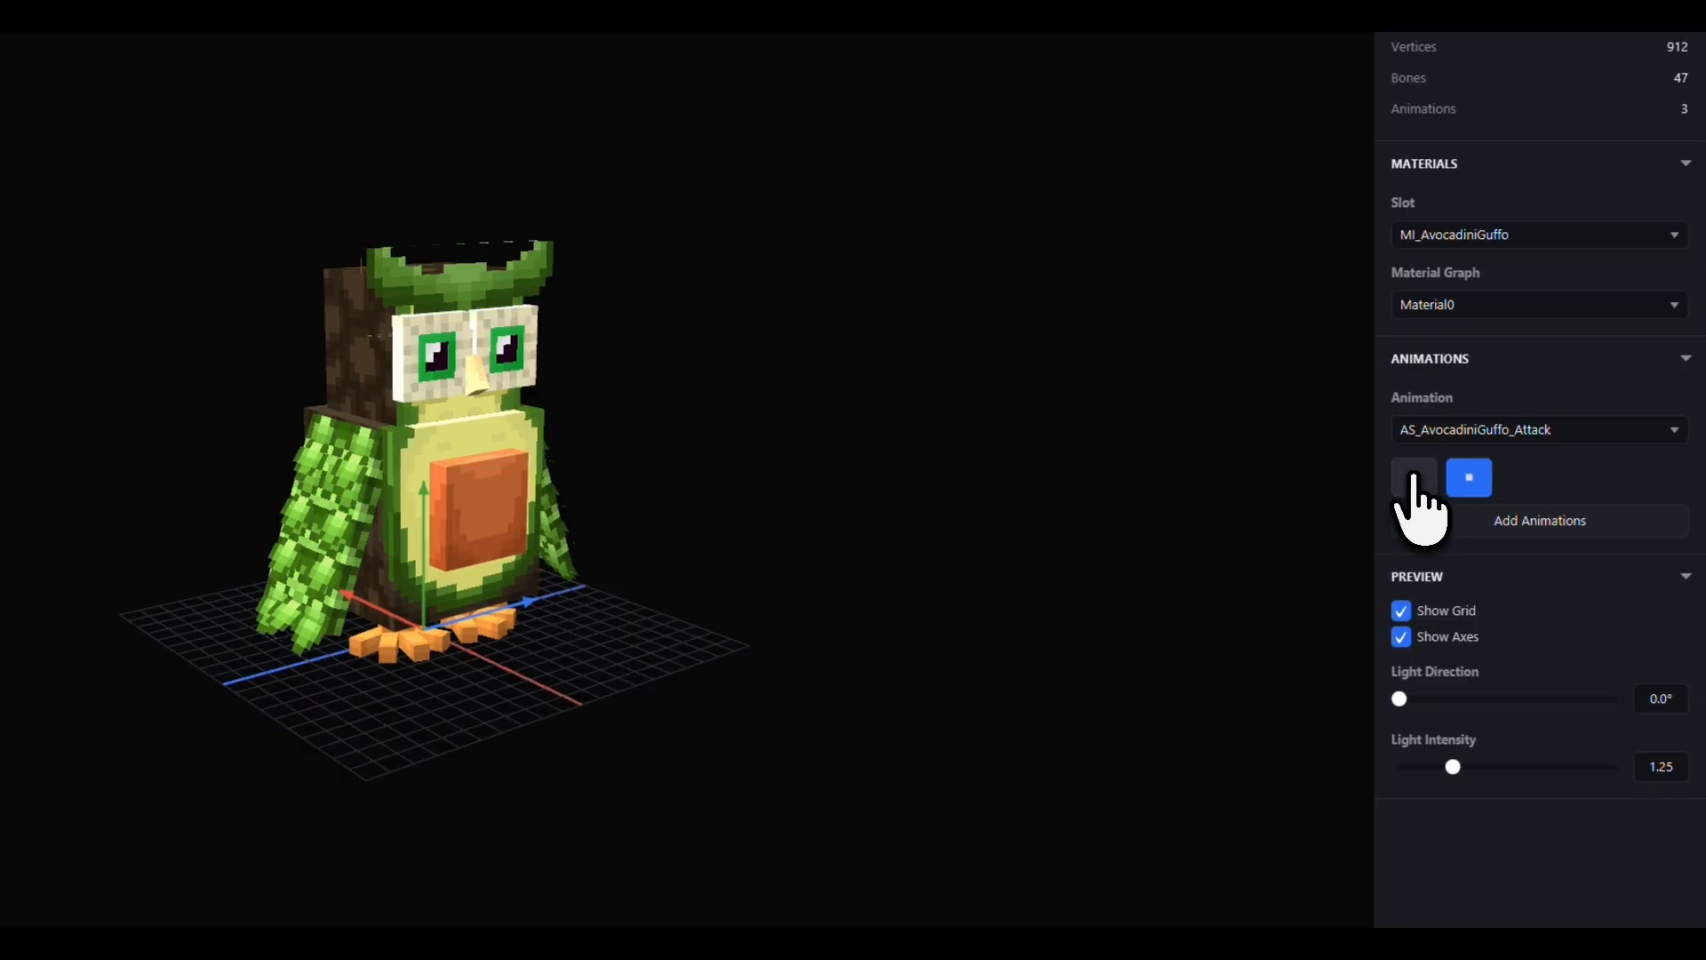
left_click(1414, 478)
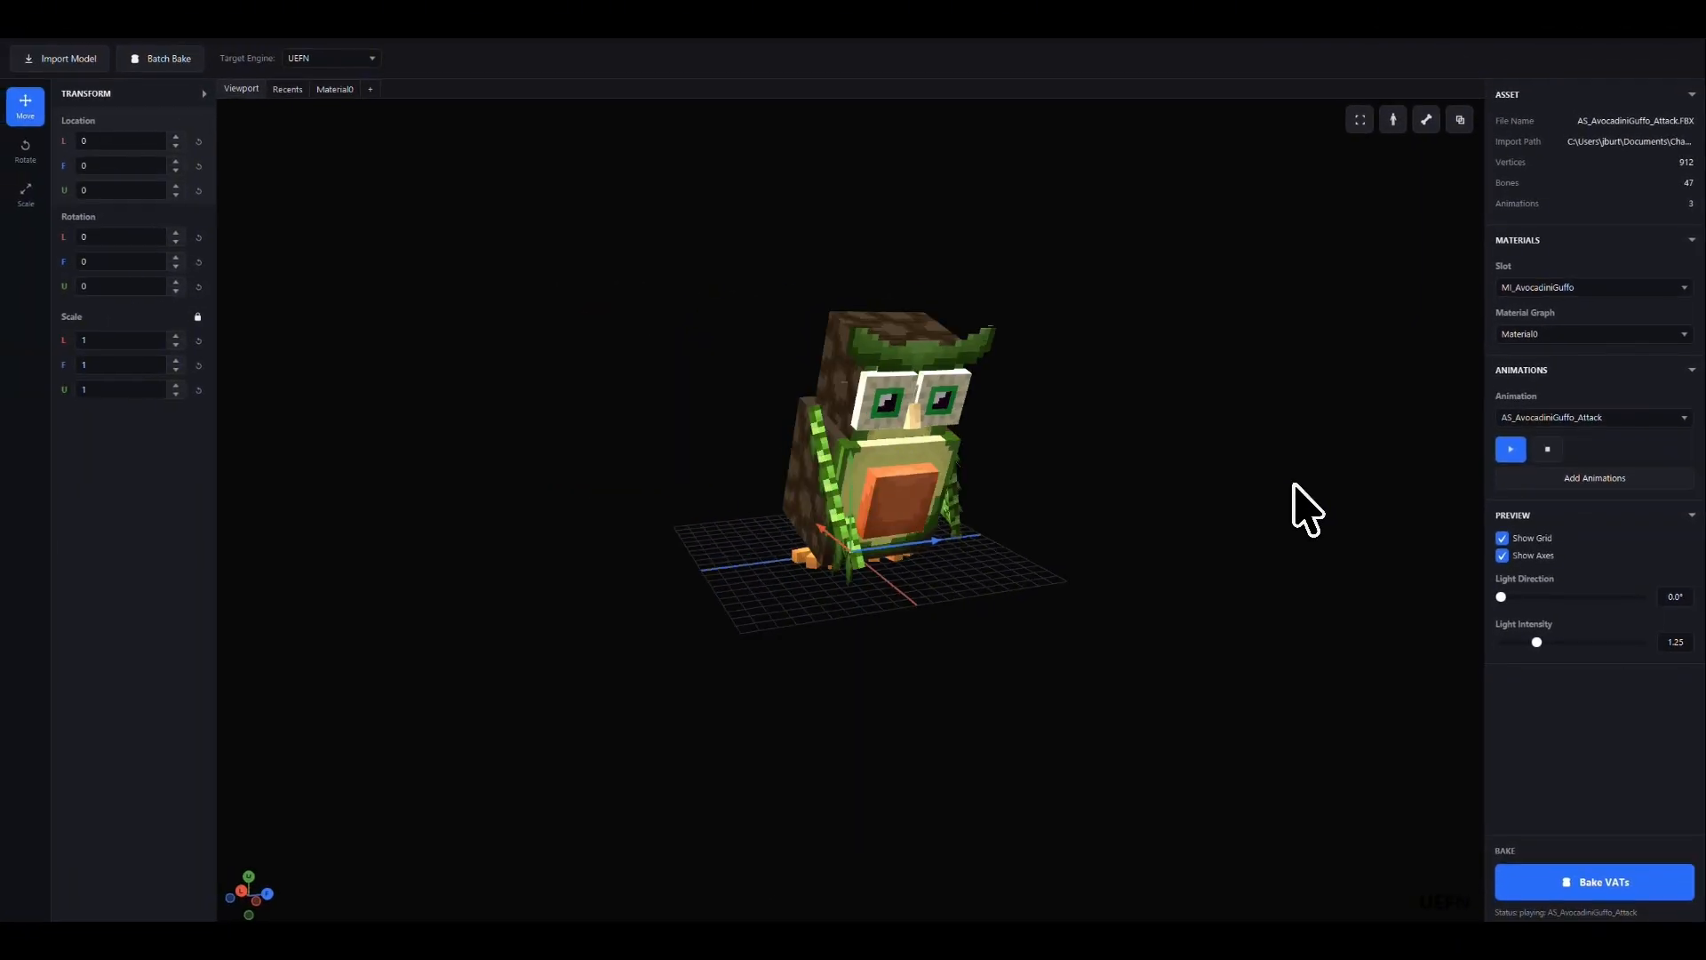
left_click(1587, 418)
left_click(1580, 471)
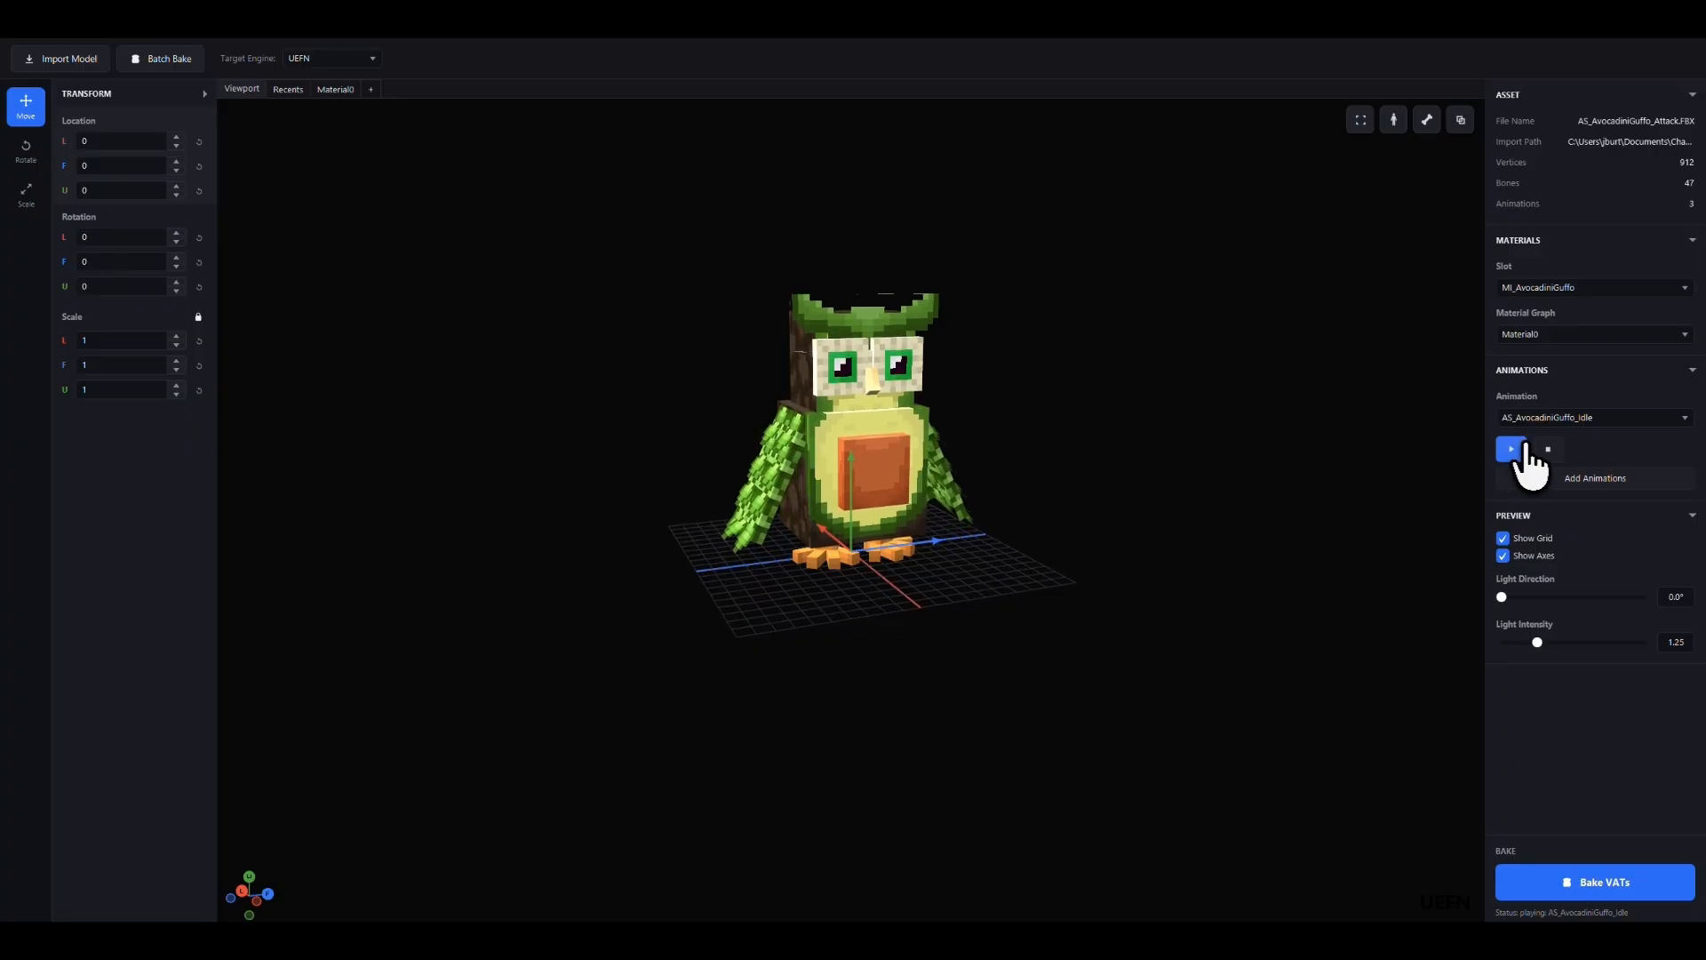
left_click(1561, 418)
left_click(1555, 474)
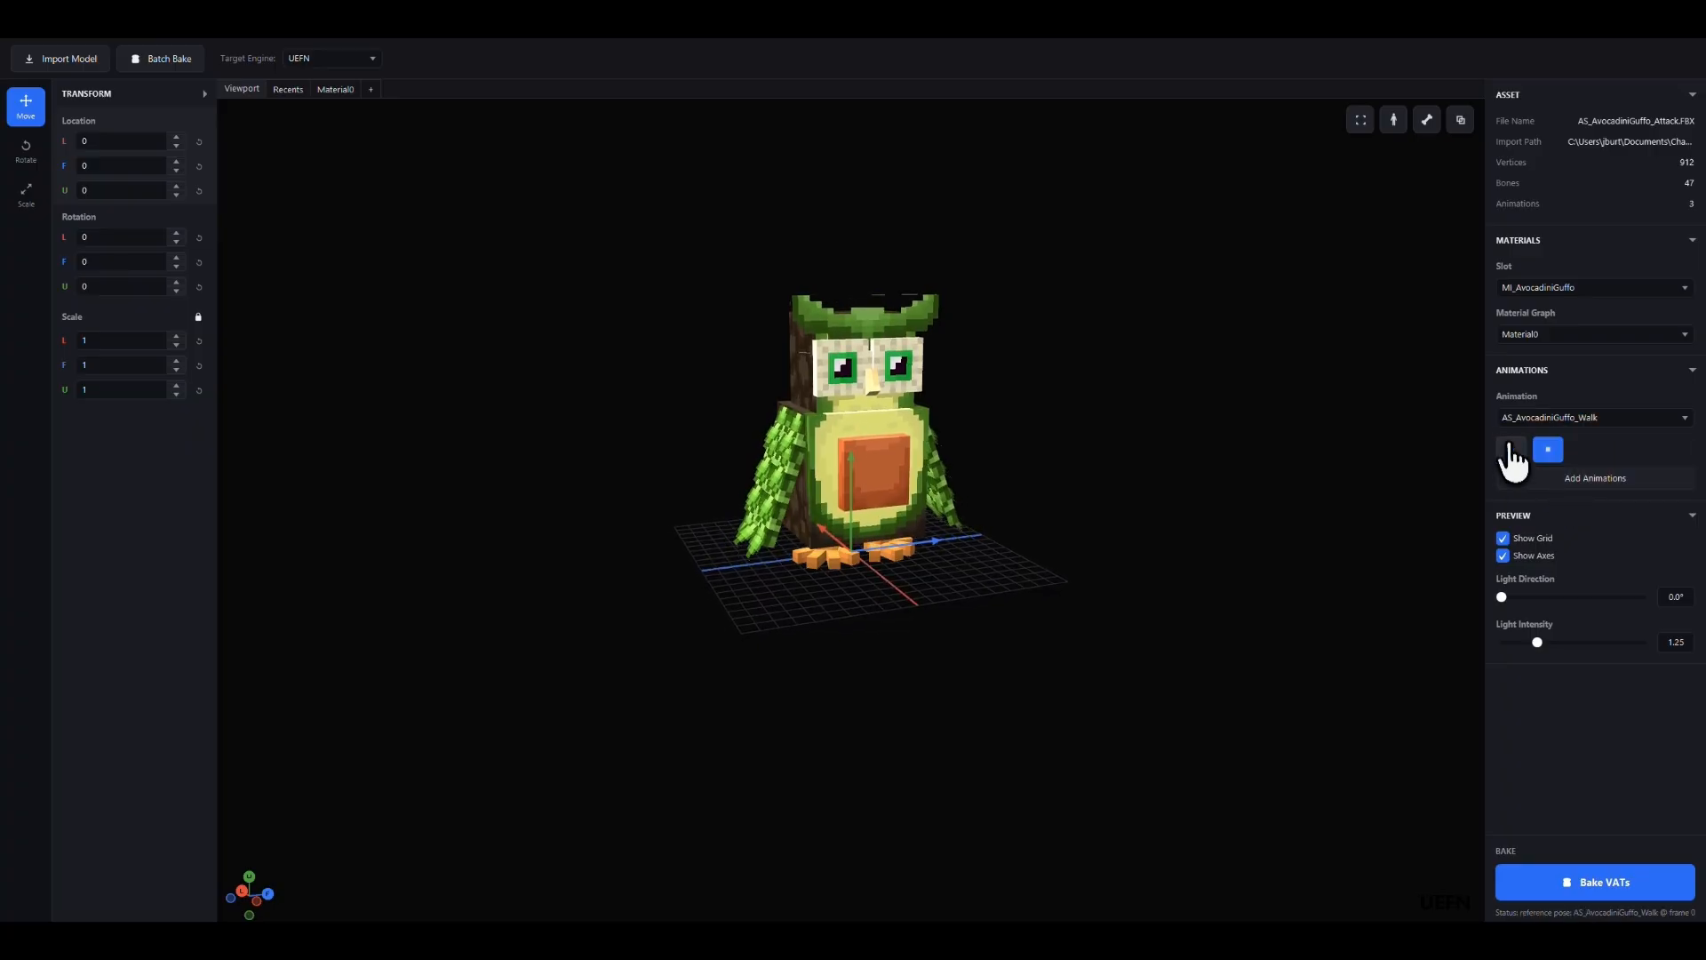
left_click(1510, 449)
left_click_drag(1051, 546, 1093, 571)
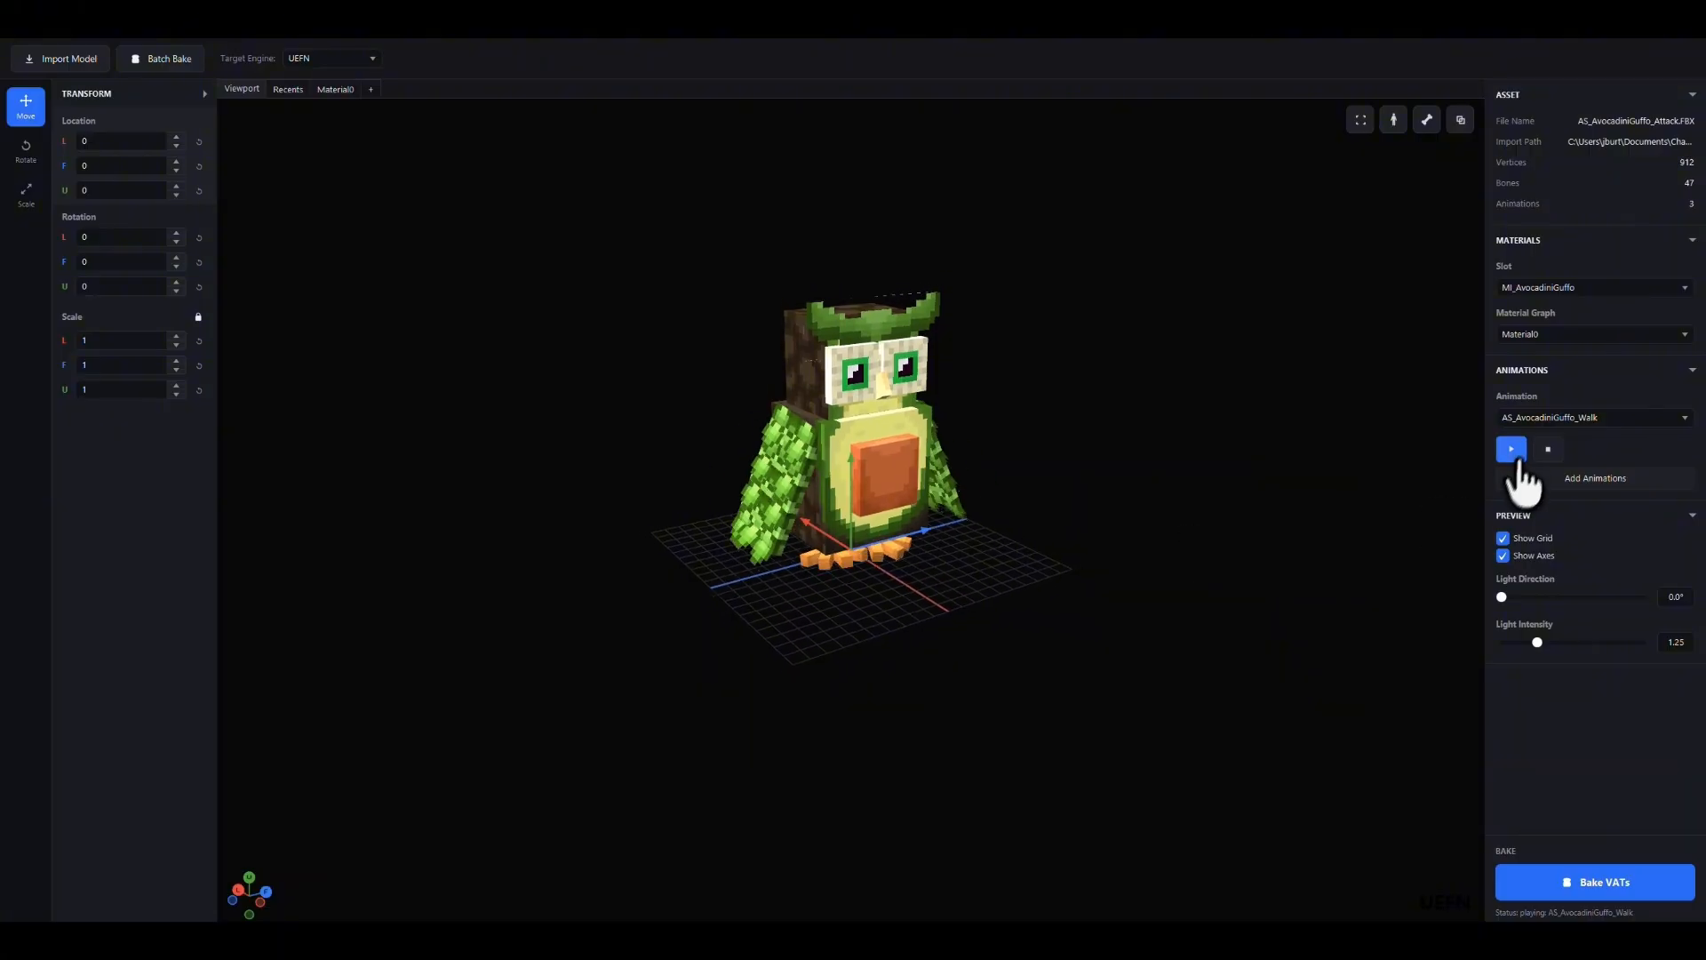
left_click(1547, 450)
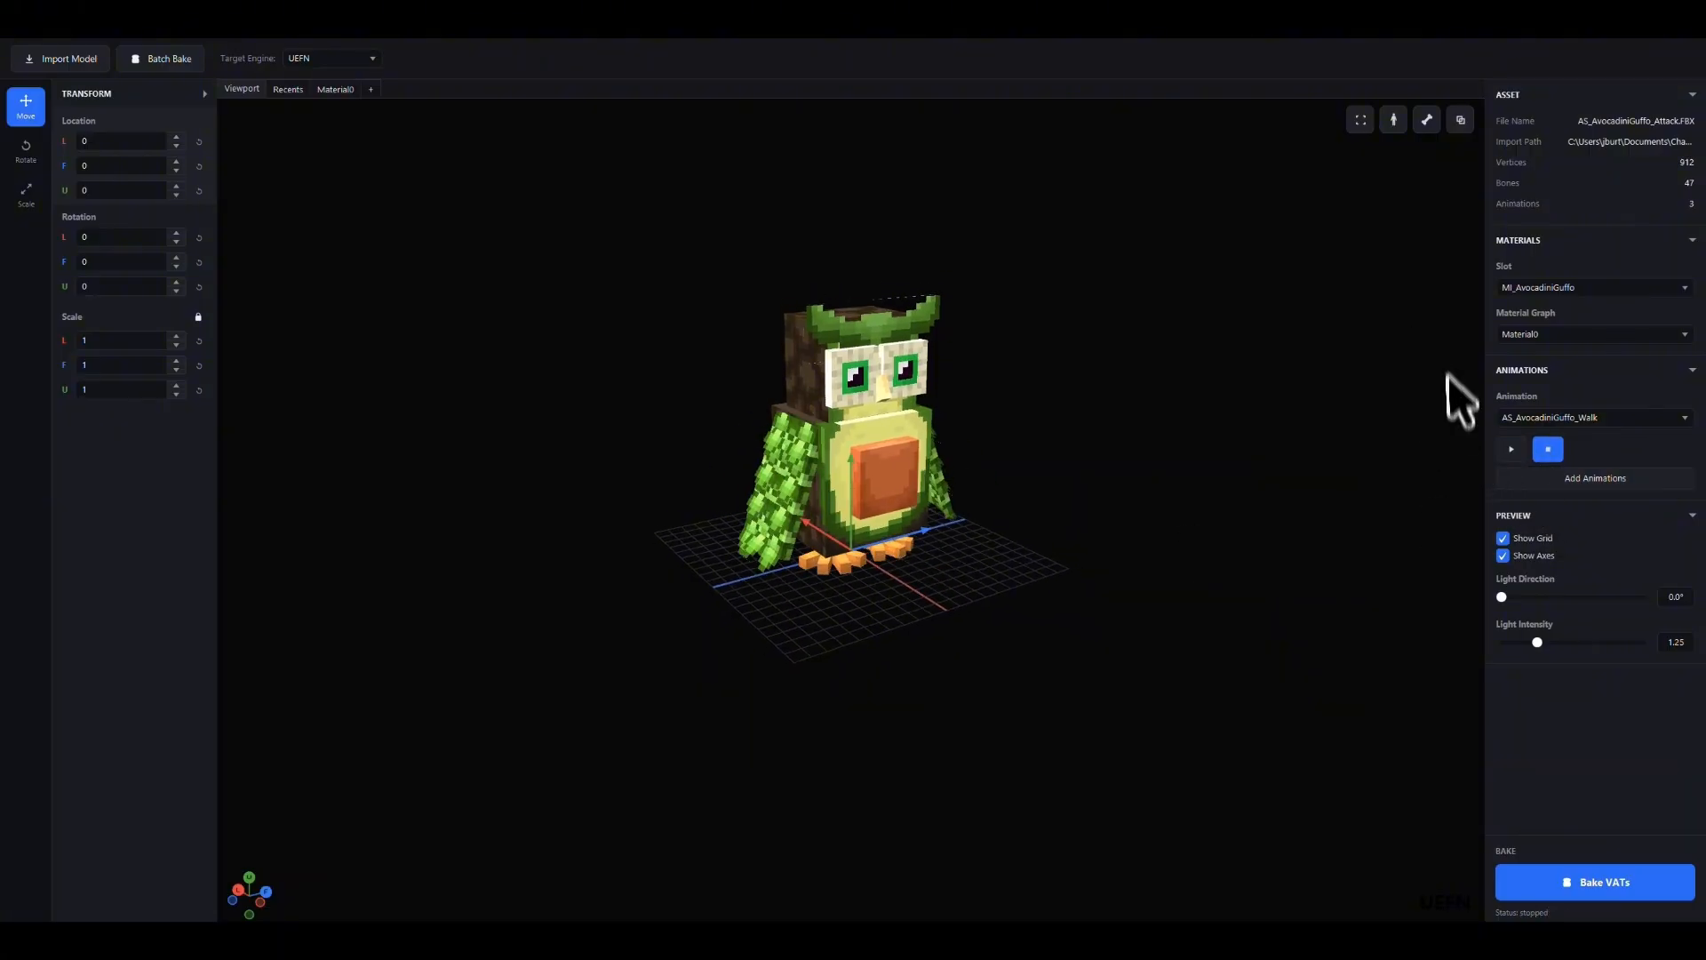
- Show the mannequin reference and compare its size and facing direction with the owl model
left_click(1393, 119)
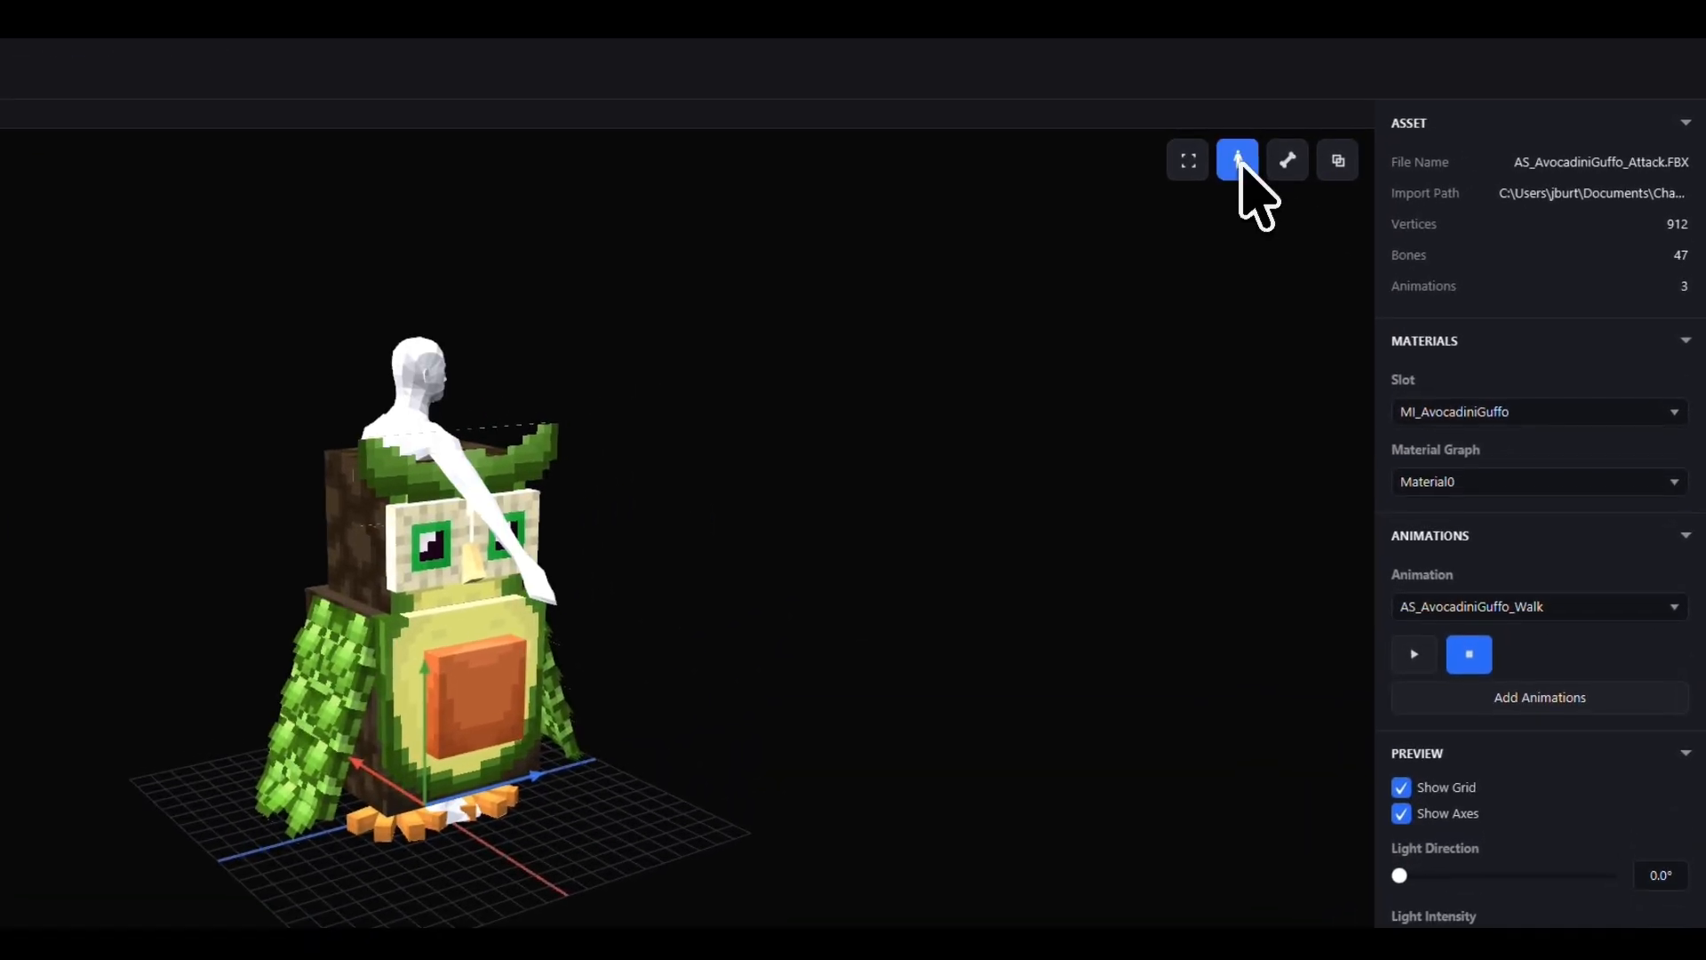
left_click_drag(999, 509, 827, 496)
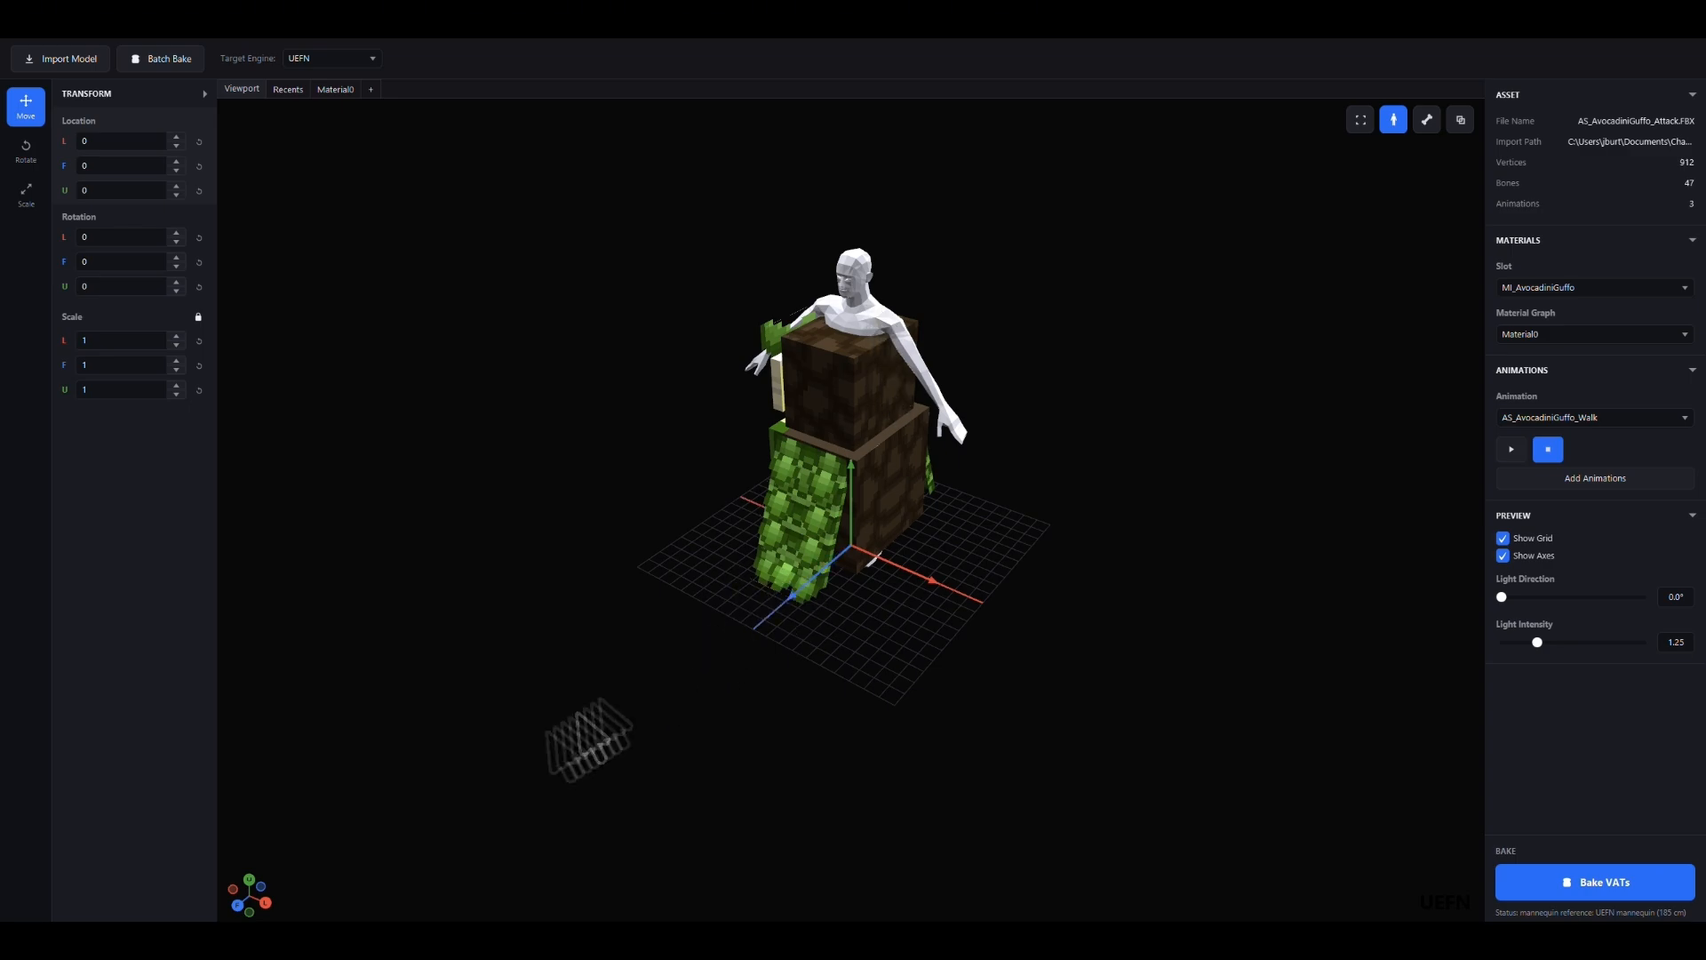
left_click_drag(853, 629, 873, 603)
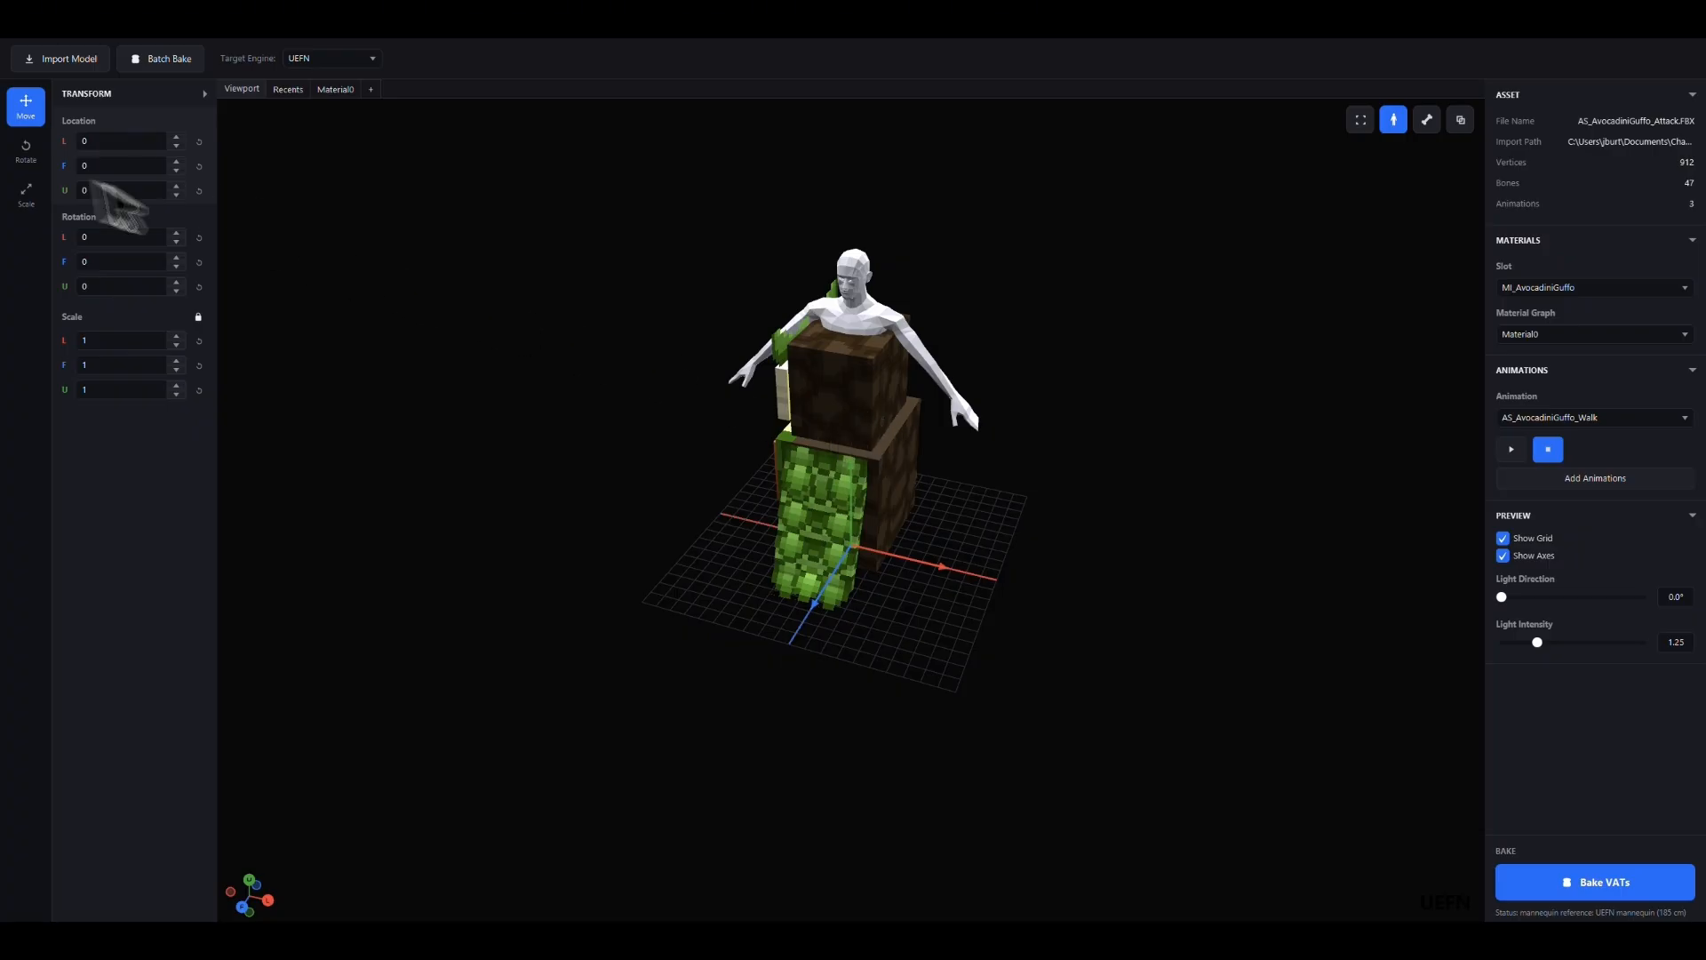
- Rotate the owl model 90° about the vertical axis so it faces the same way as the mannequin
left_click(26, 149)
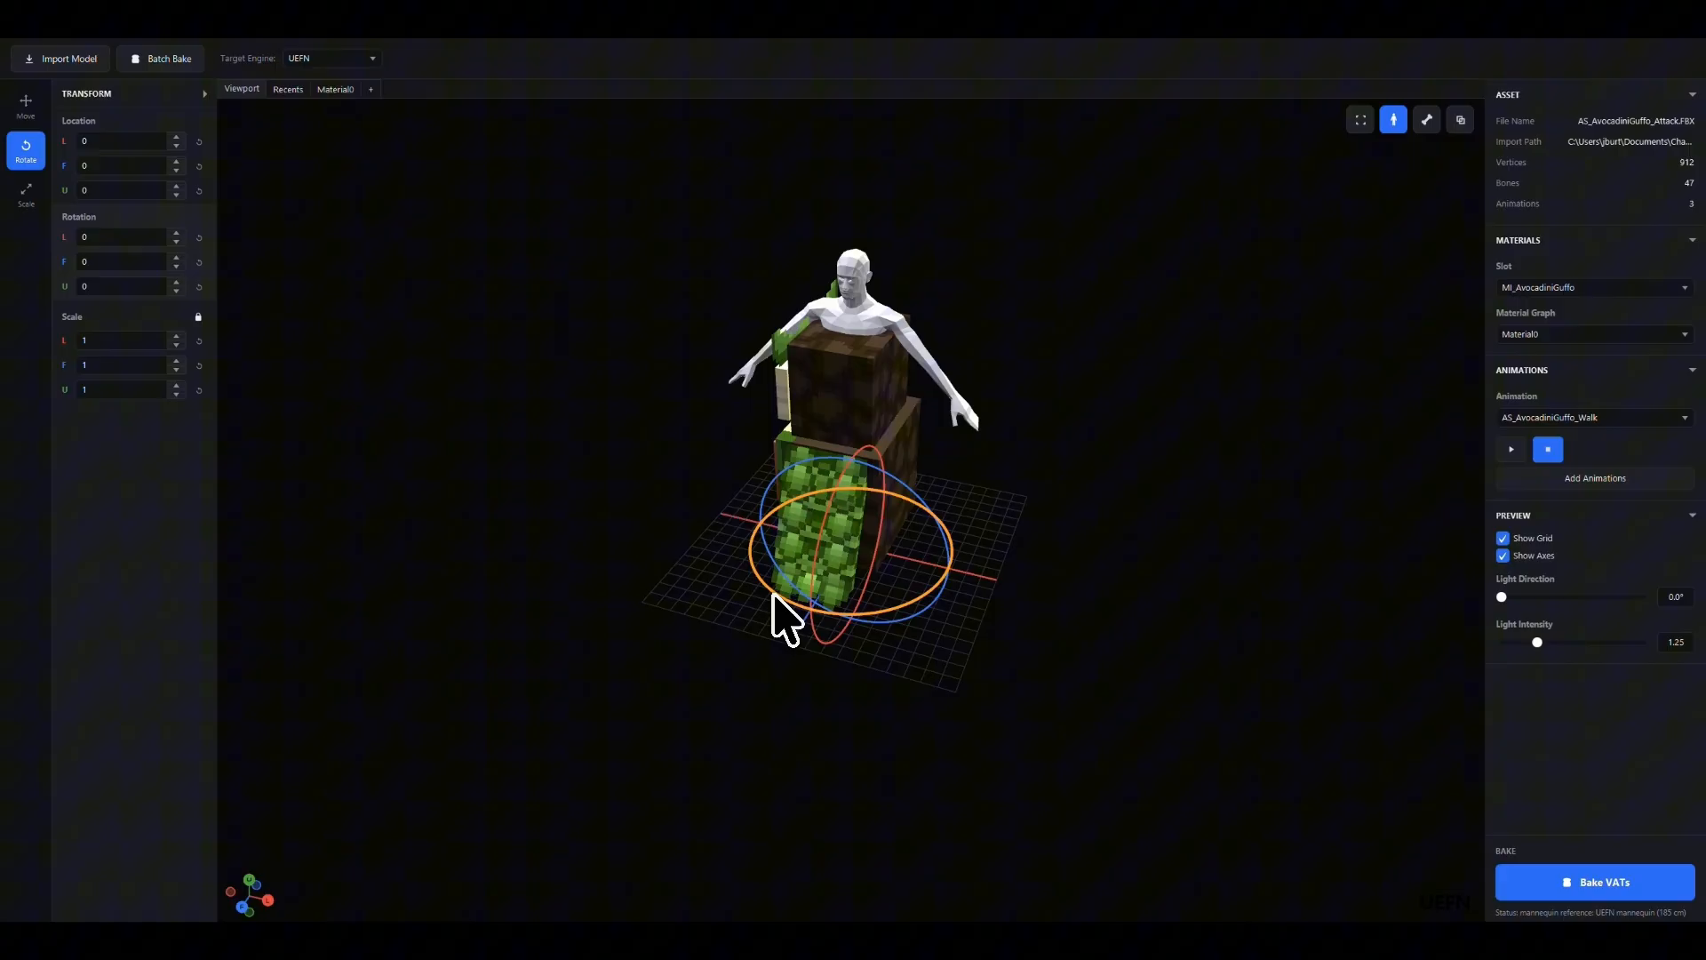
left_click_drag(775, 595, 975, 617)
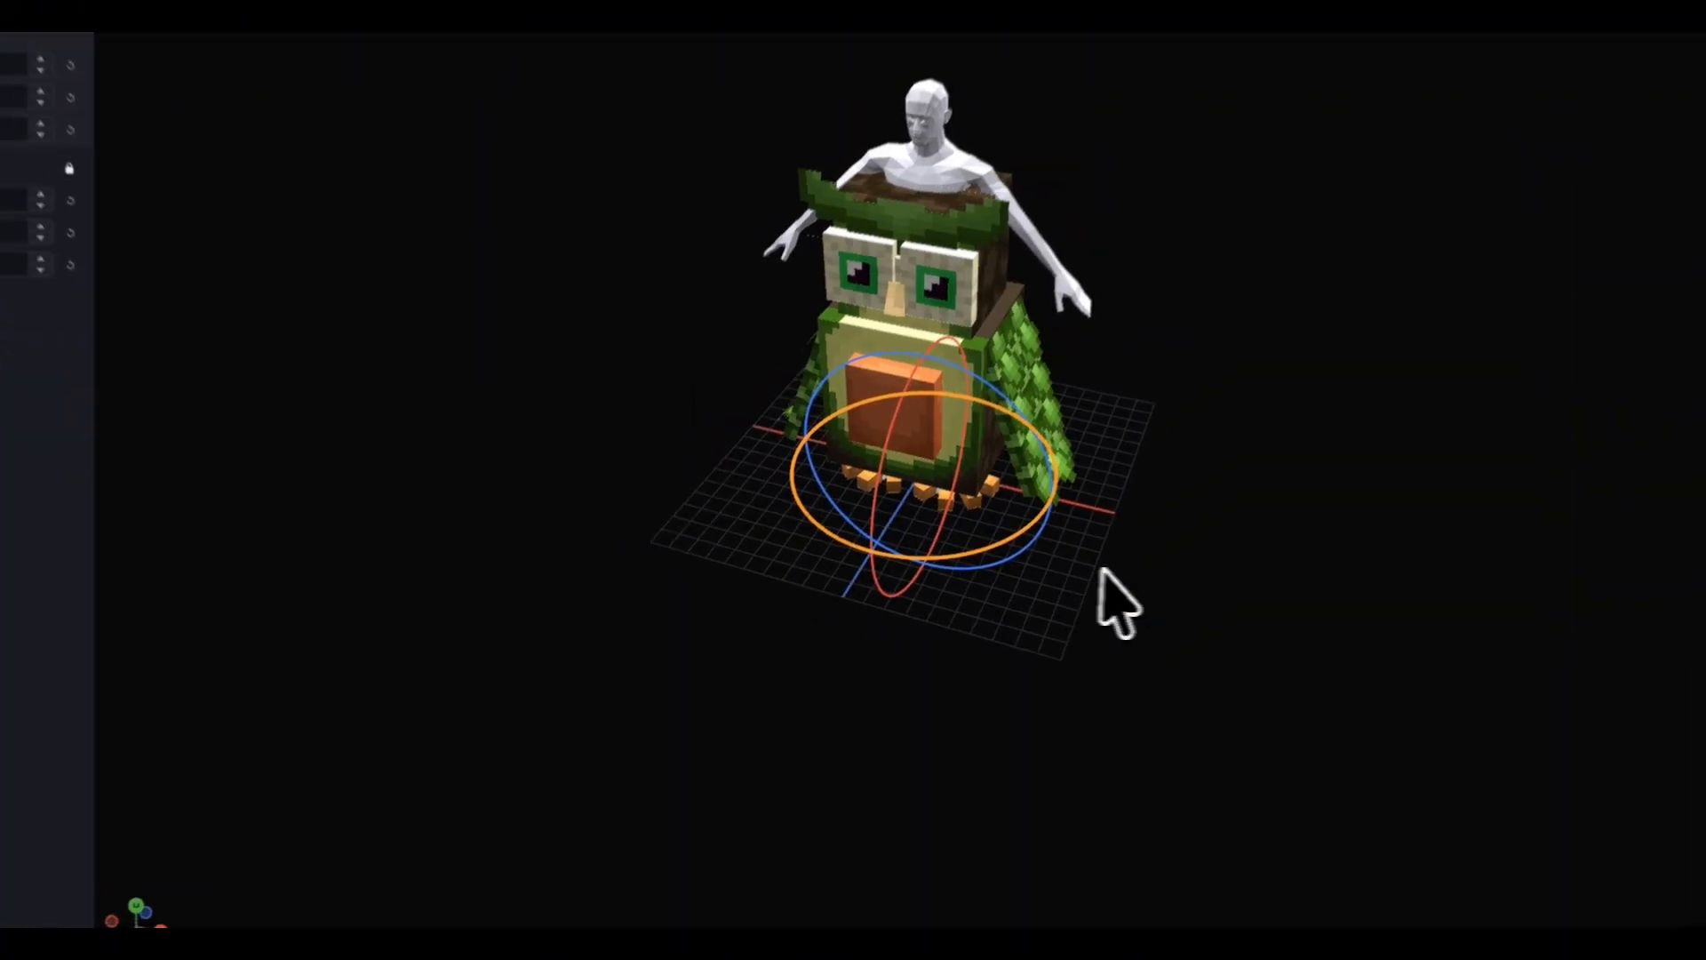
left_click_drag(1101, 571, 1130, 566)
middle_click_drag(1237, 570, 1332, 547)
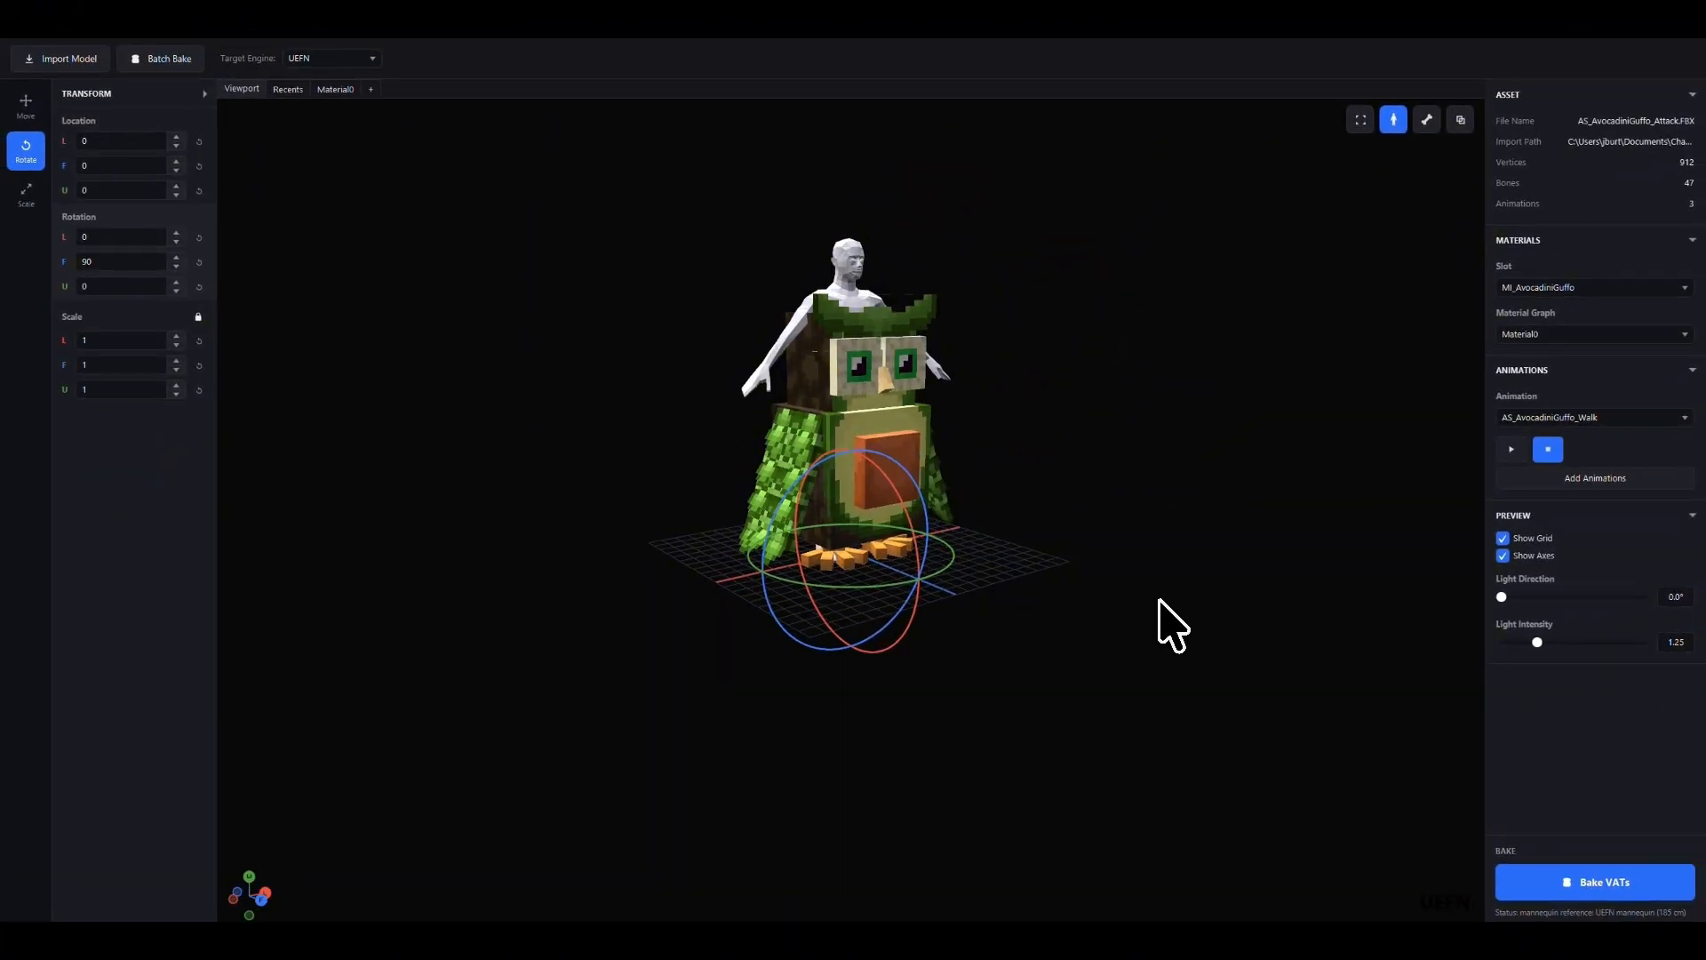
key("r")
middle_click_drag(1159, 559, 1117, 486)
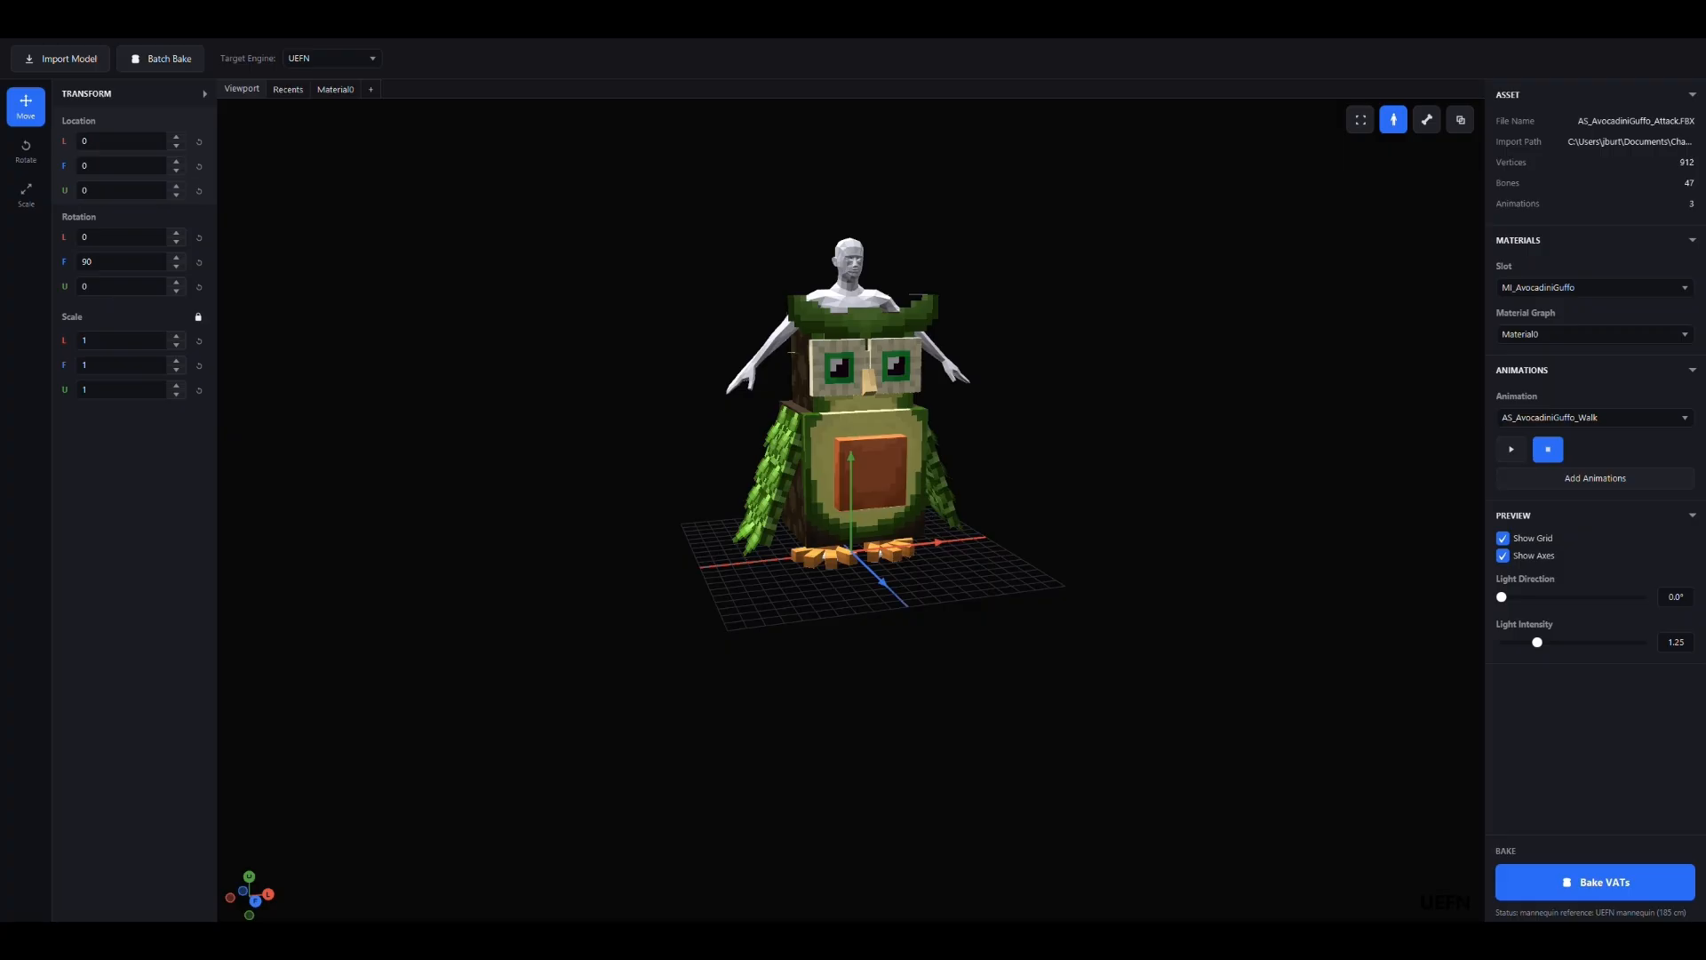
- Open the VAT bake settings and reorder the clips to Walk, Idle, Attack
left_click(1583, 883)
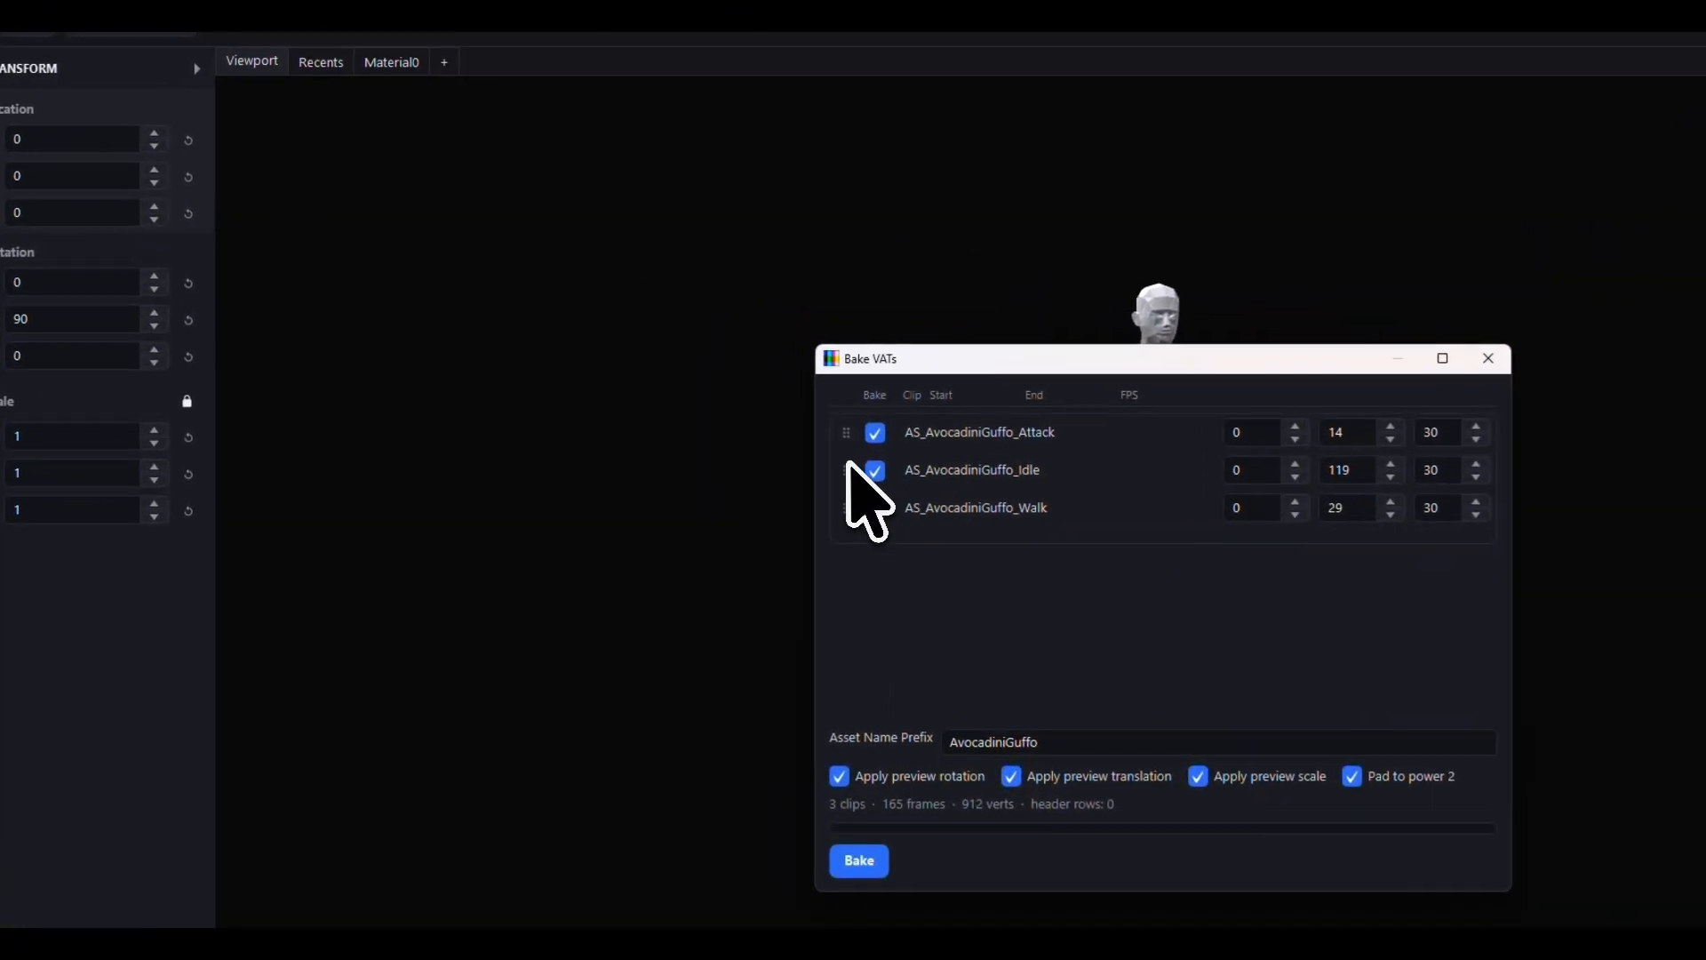
left_click_drag(848, 462, 855, 454)
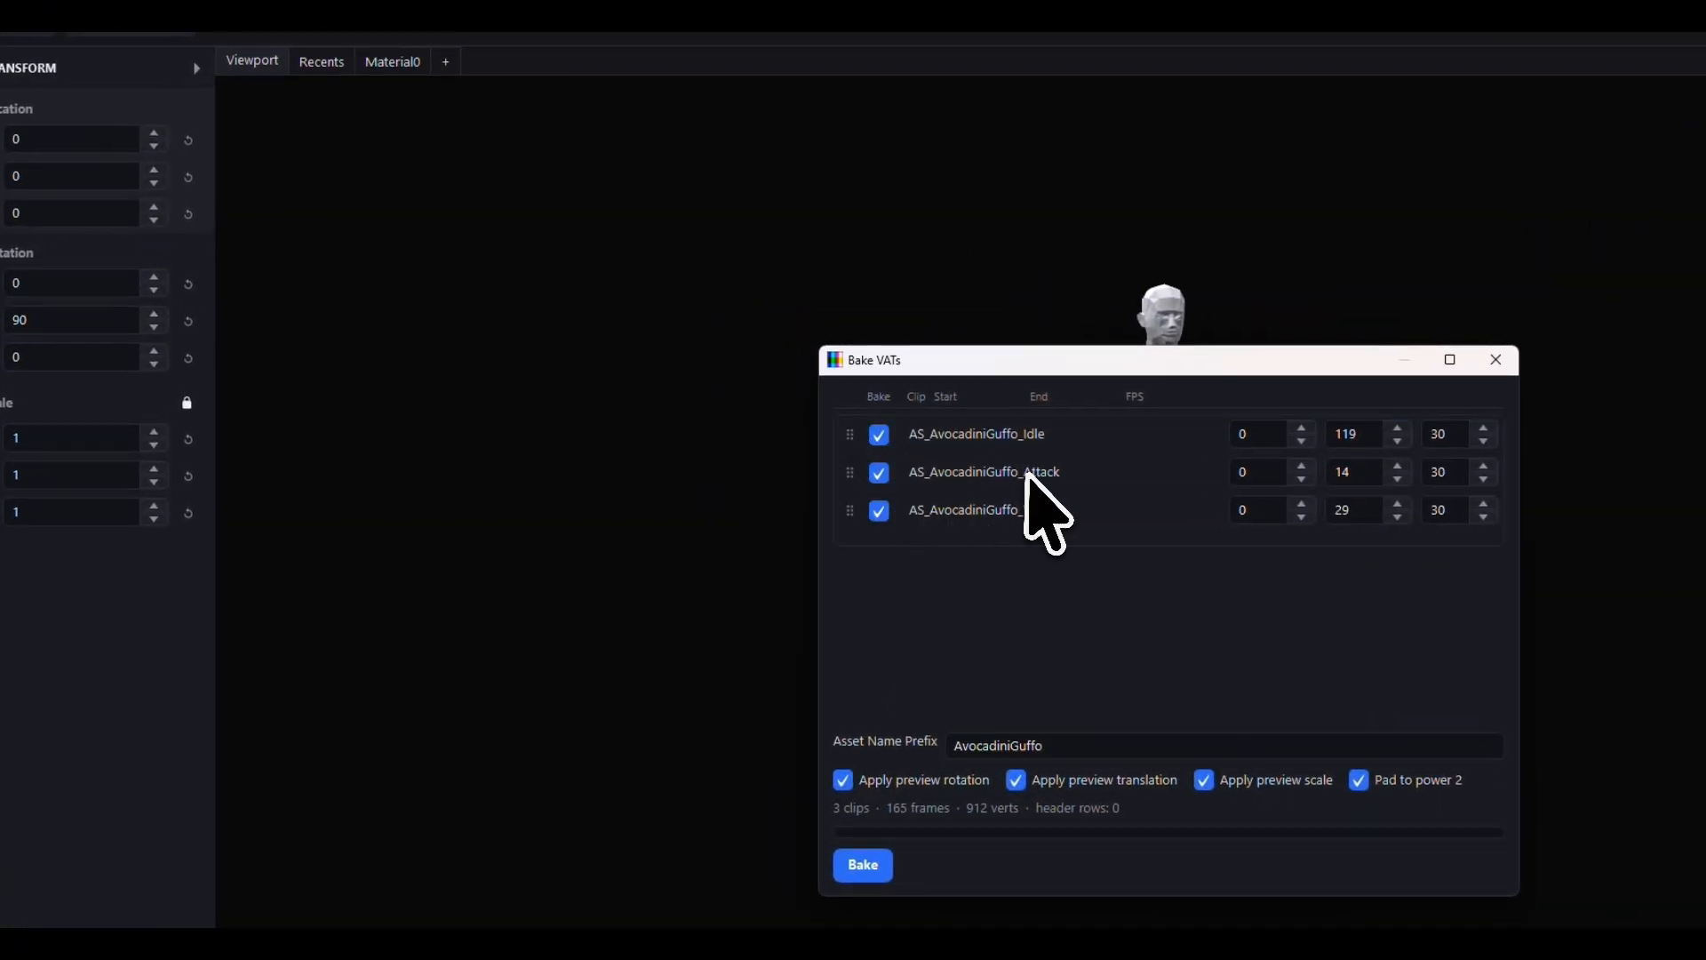
left_click_drag(850, 511, 862, 448)
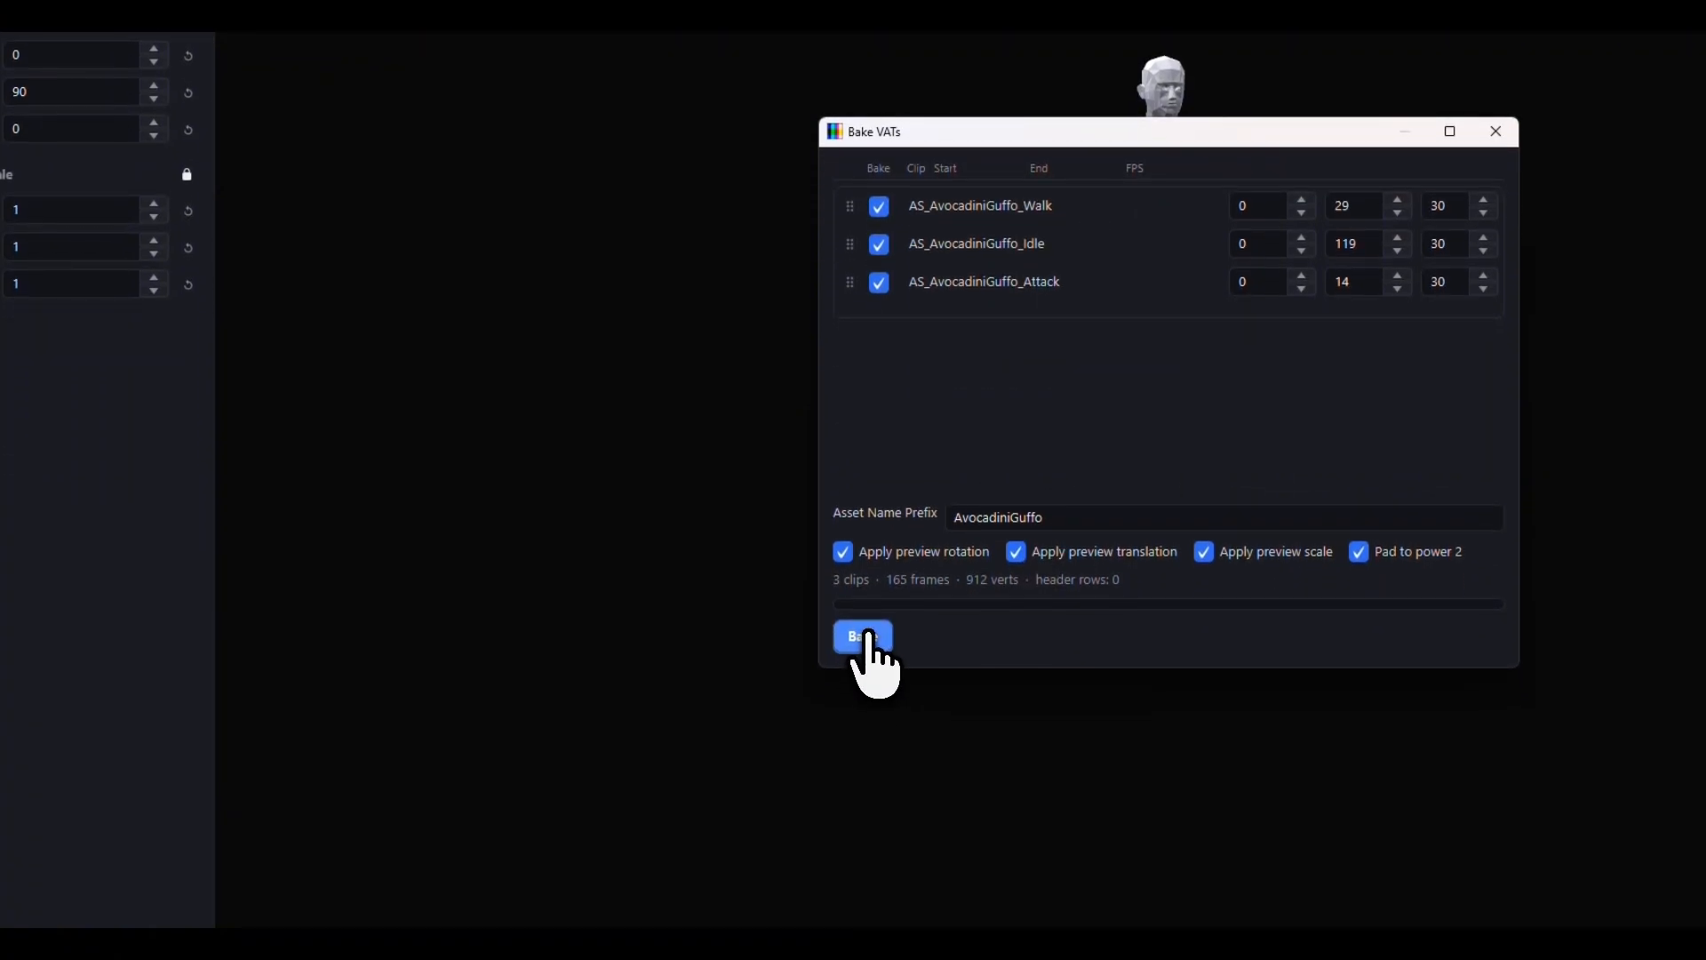
- Bake the three clips to VATs and export the package to Desktop\Demo in the Character\AvocadiniGuffo subfolder with the AvocadiniGuffo prefix
left_click(863, 679)
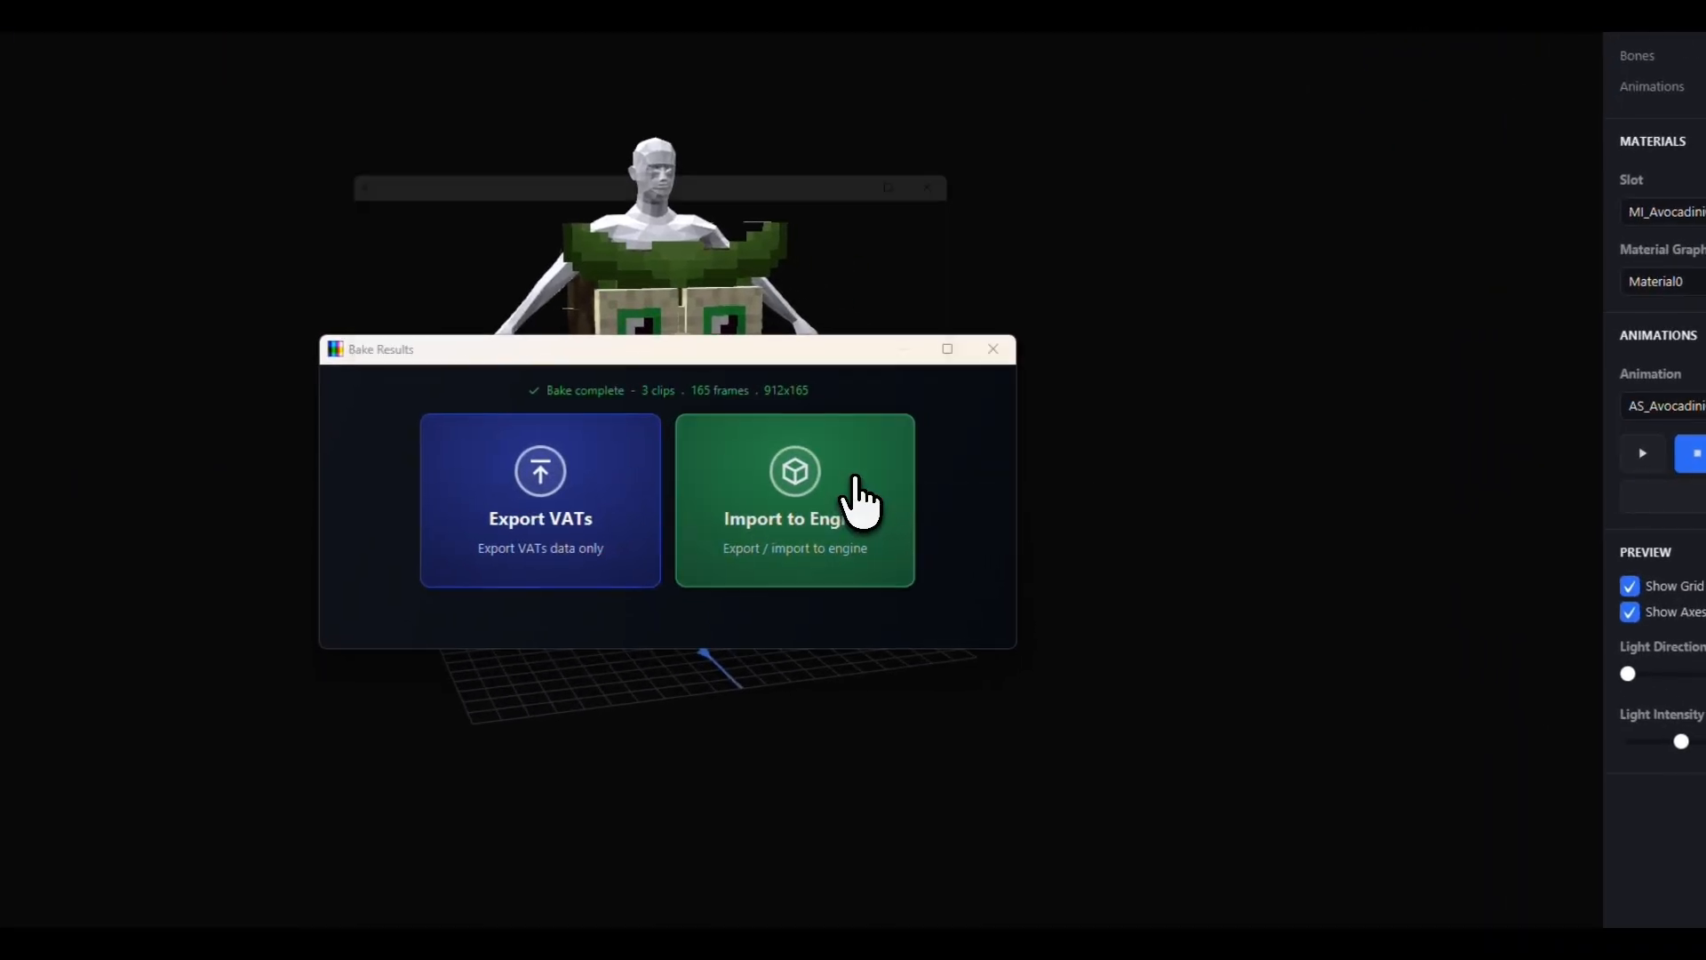
left_click(984, 485)
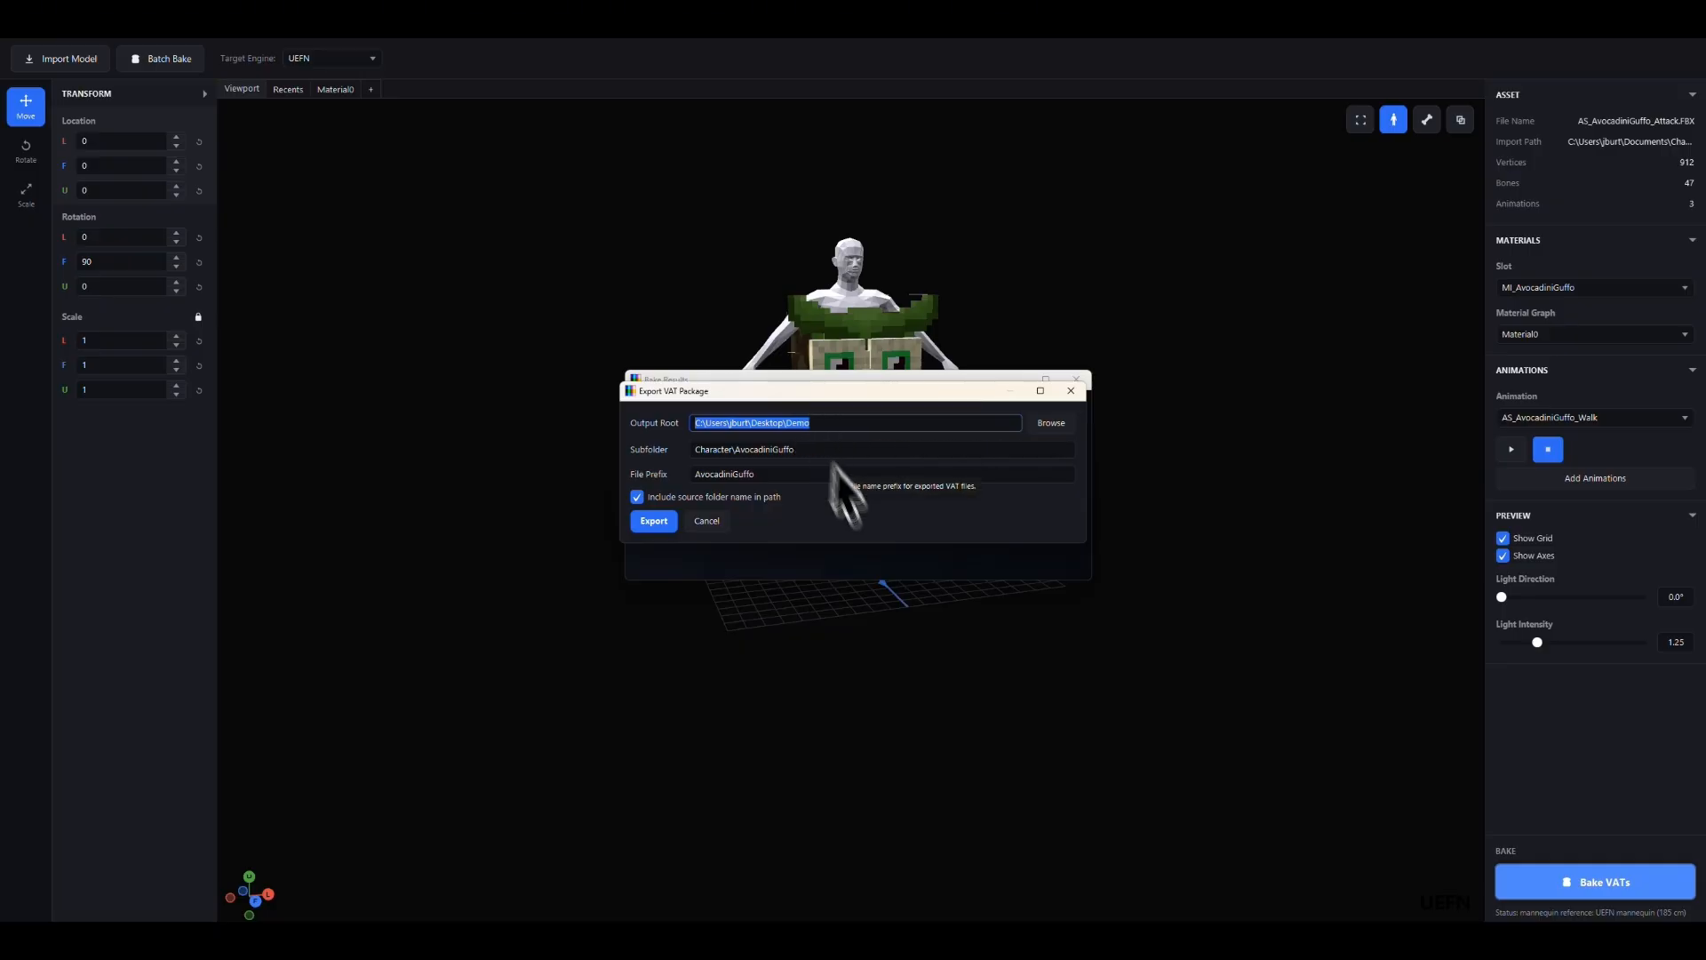
left_click(660, 520)
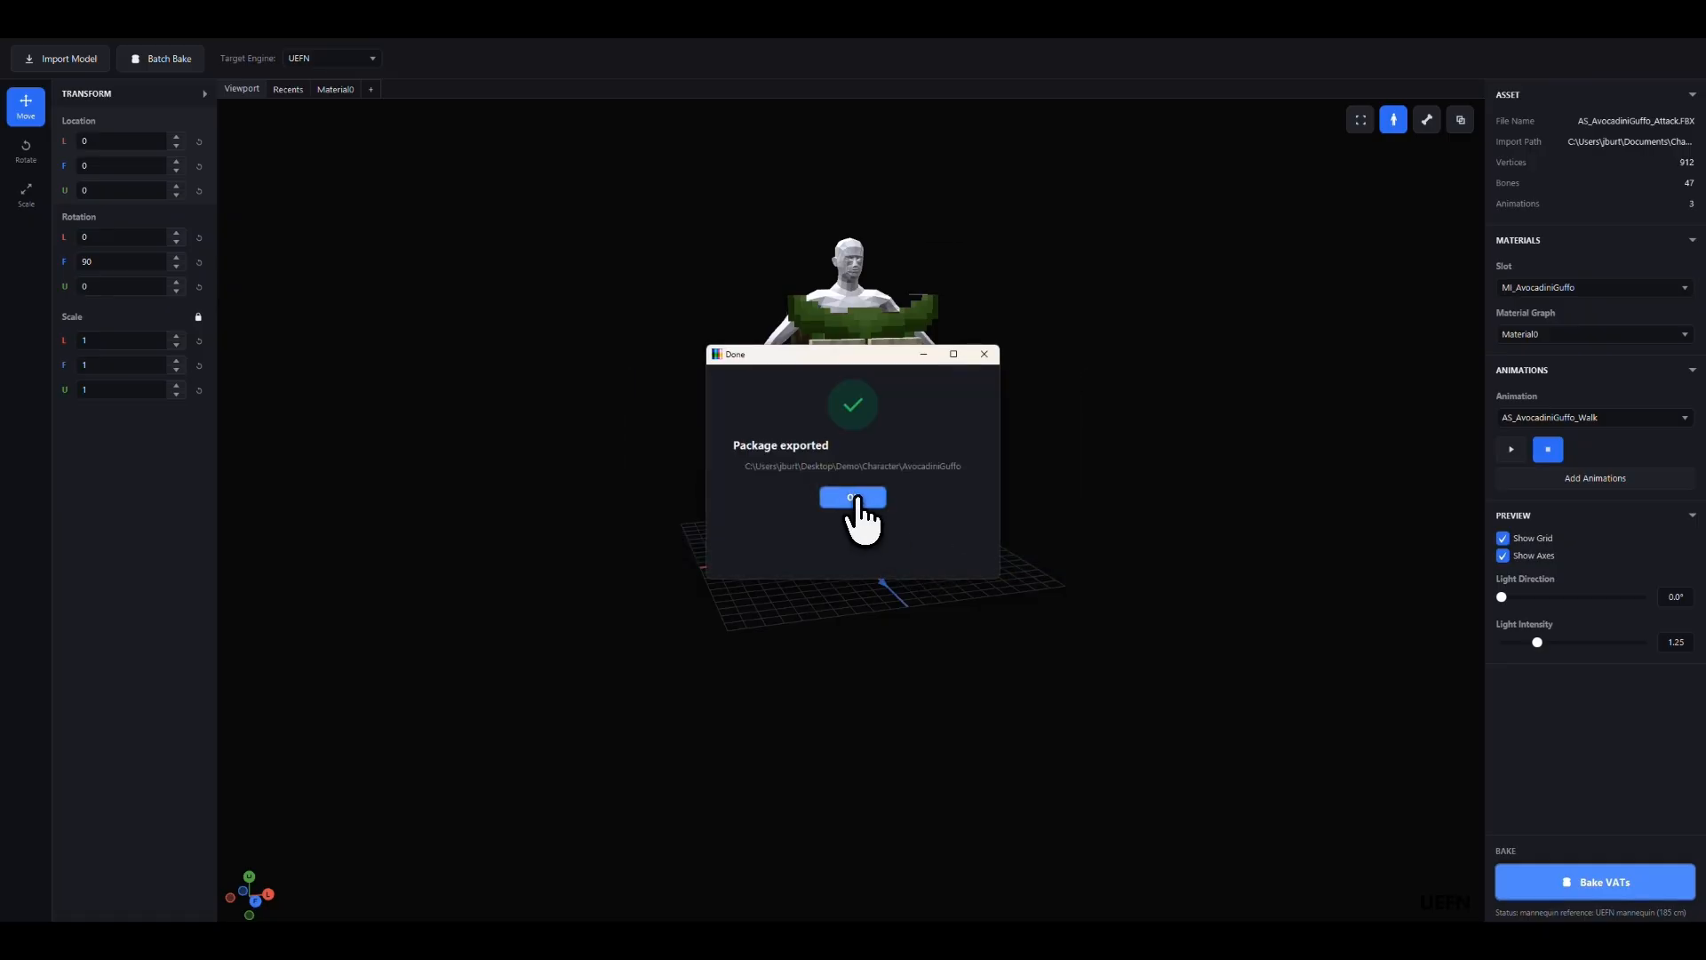
left_click(853, 498)
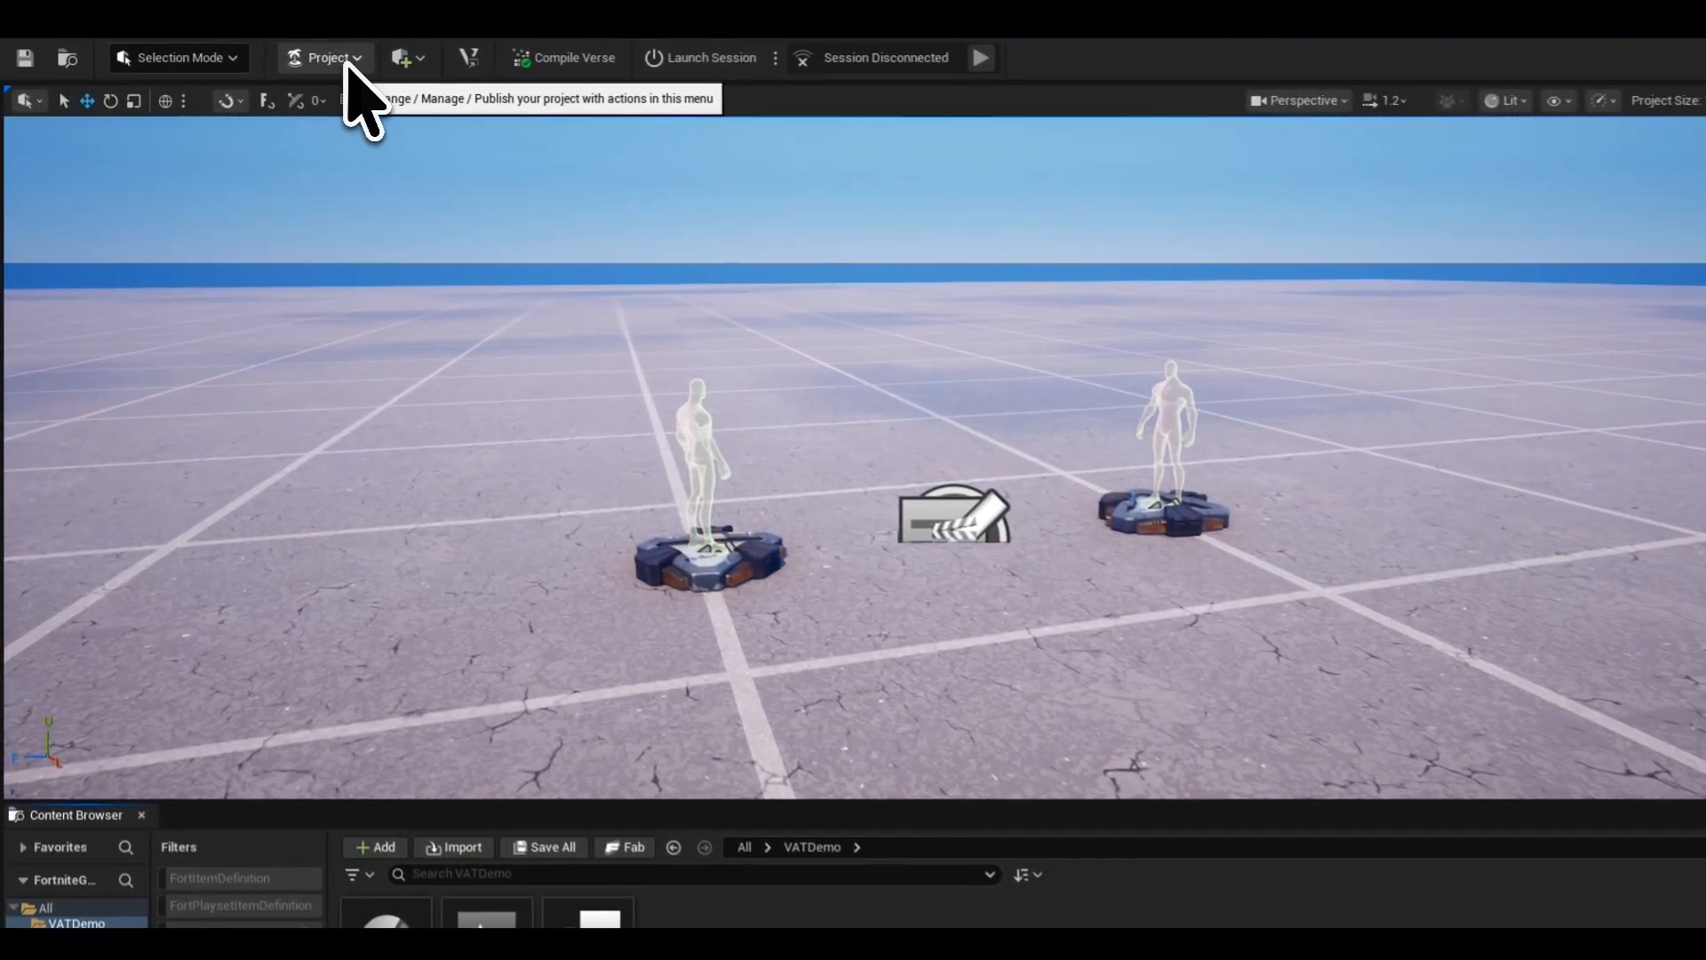
- Switch to UEFN and enable Python Editor Scripting in the VATDemo project settings
left_click(233, 53)
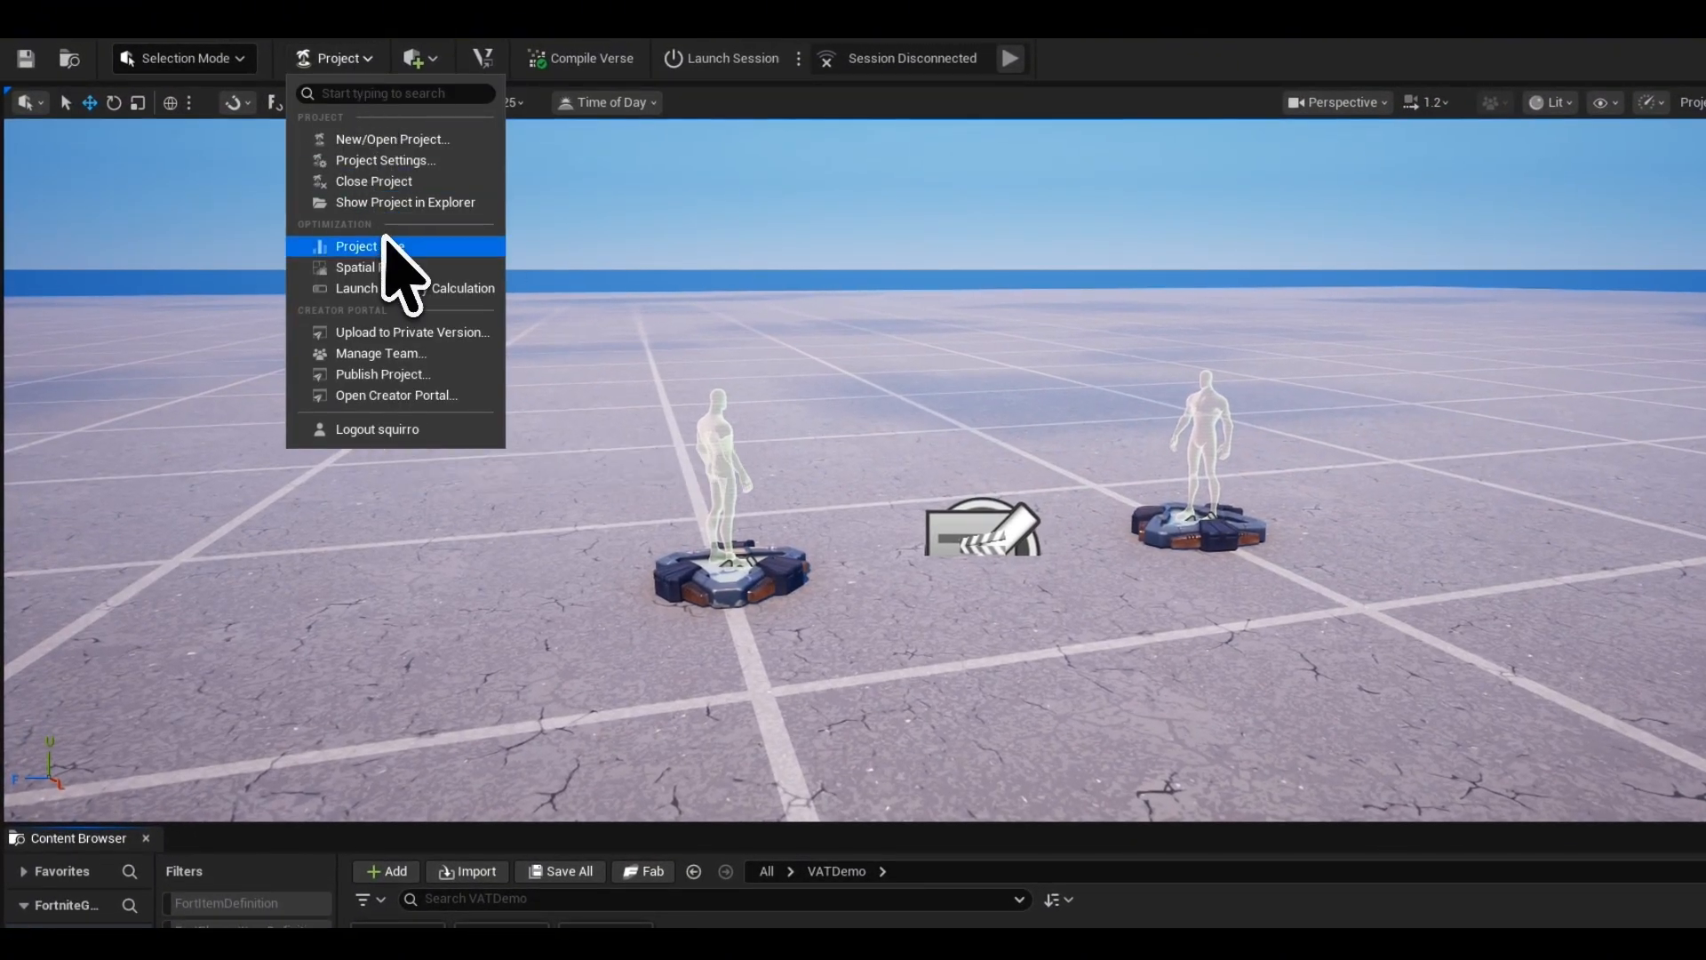
left_click(382, 162)
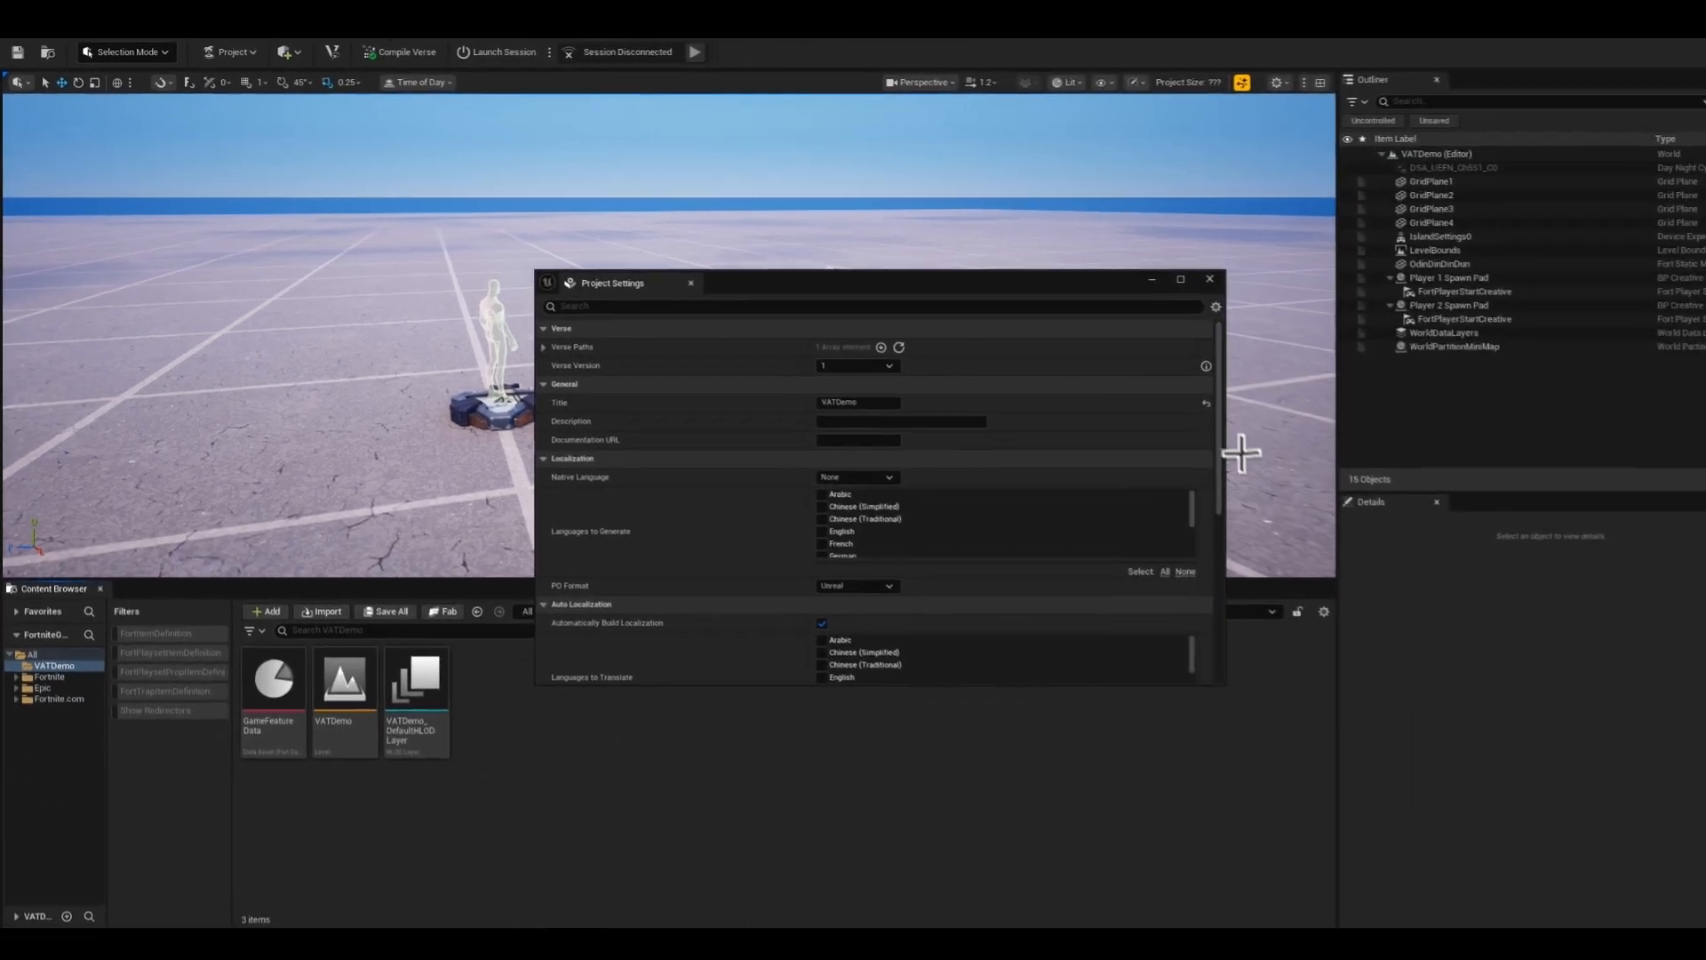
scroll(1182, 493, "down", 5)
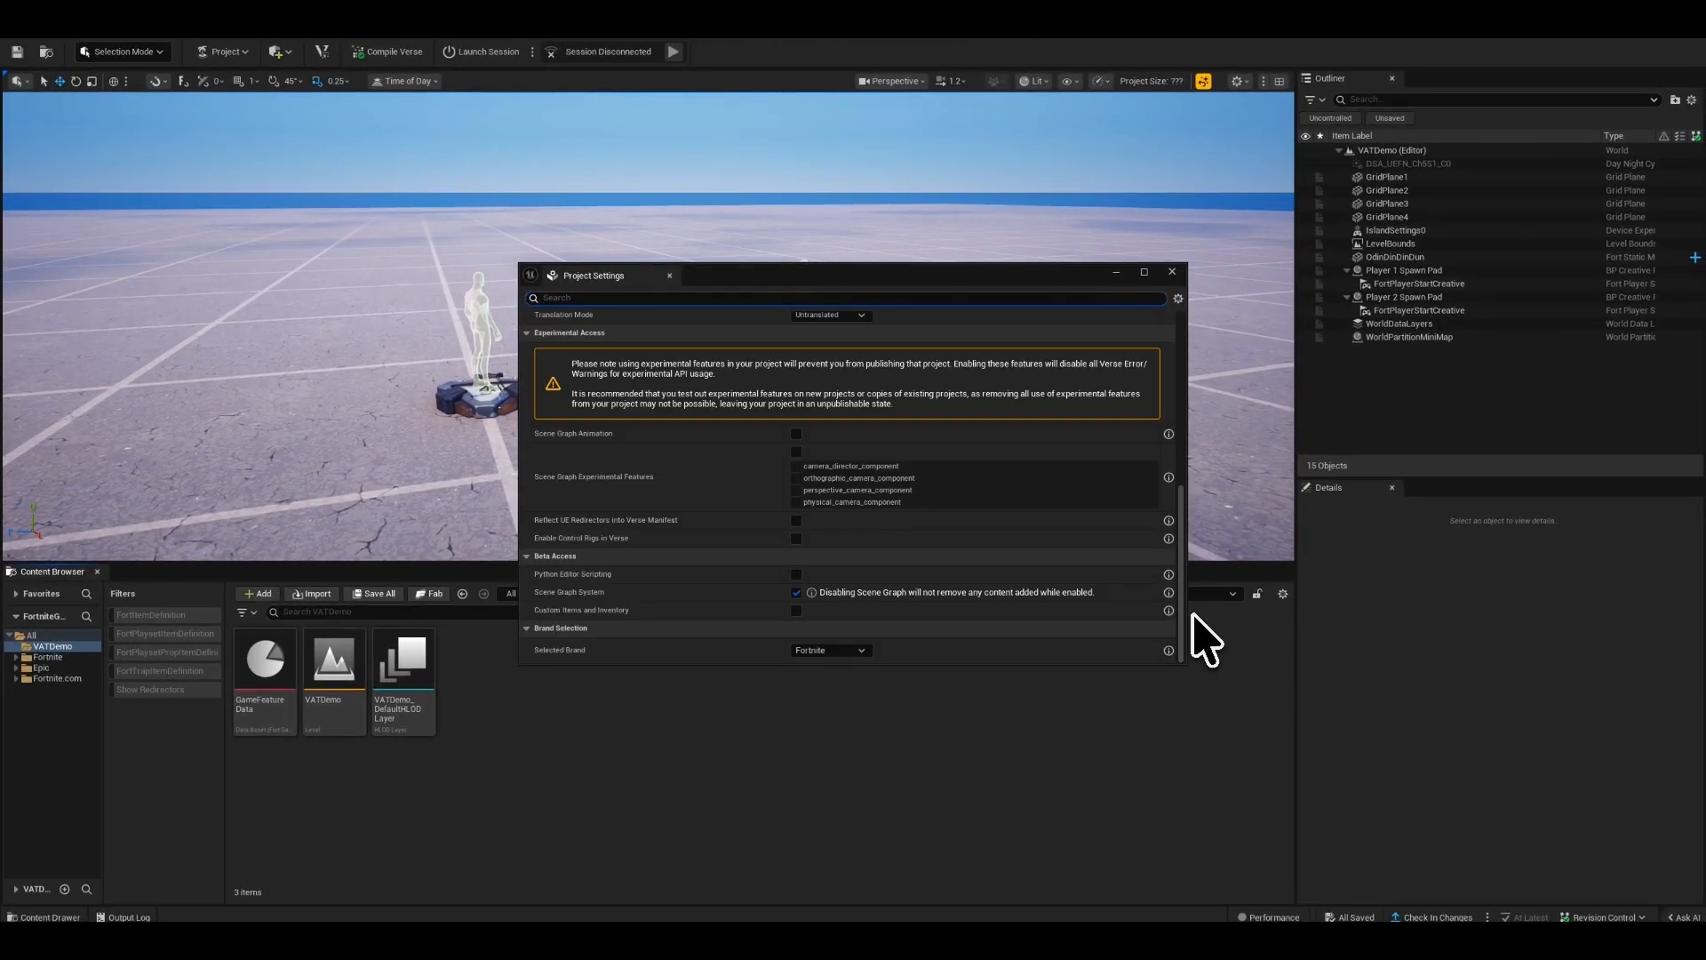
left_click(795, 574)
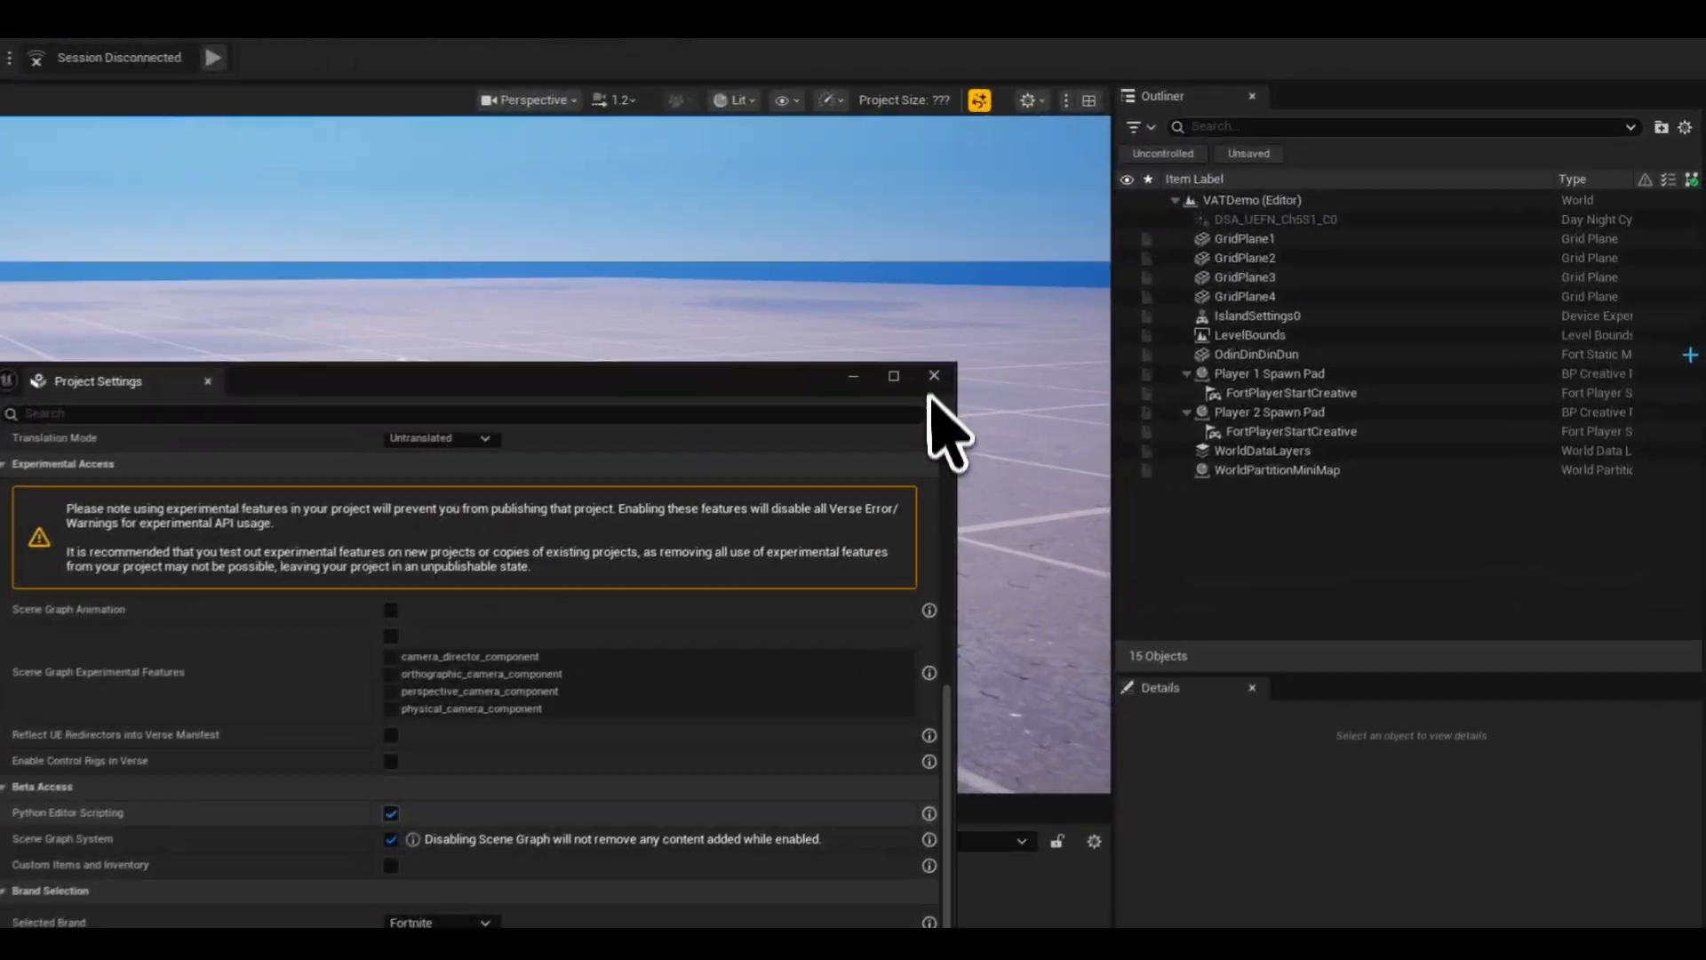
left_click(1171, 271)
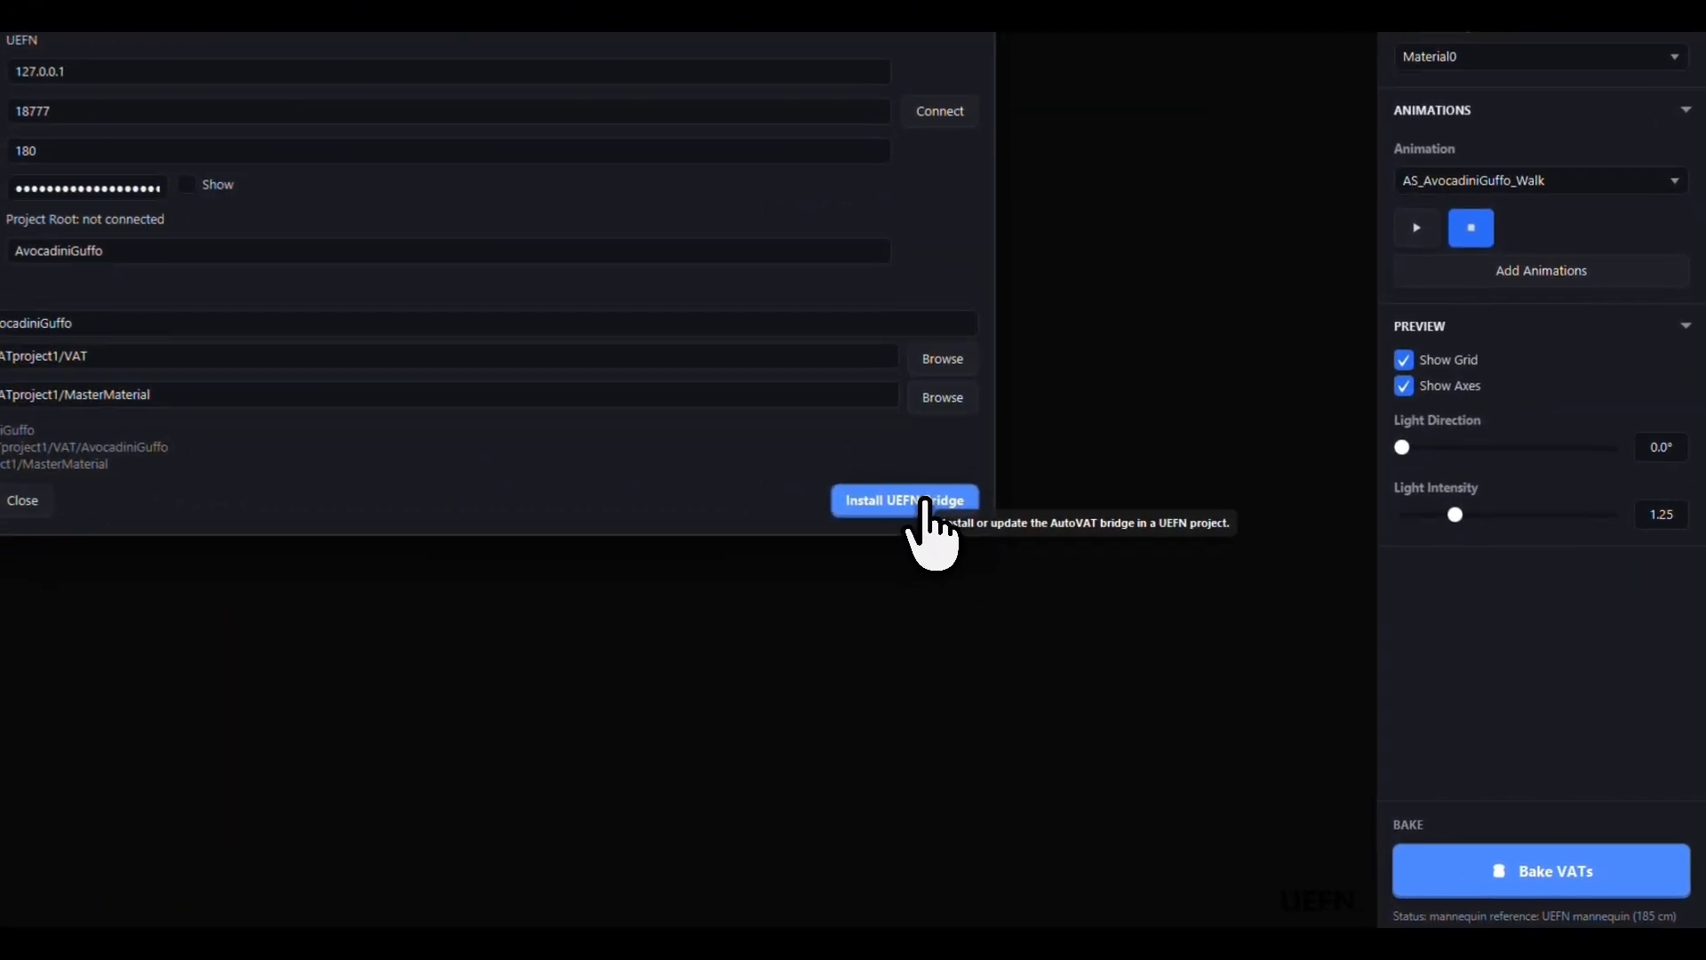
- Back in AutoVAT, install the UEFN bridge into the project file VATDemo.uefnproject
left_click(1178, 633)
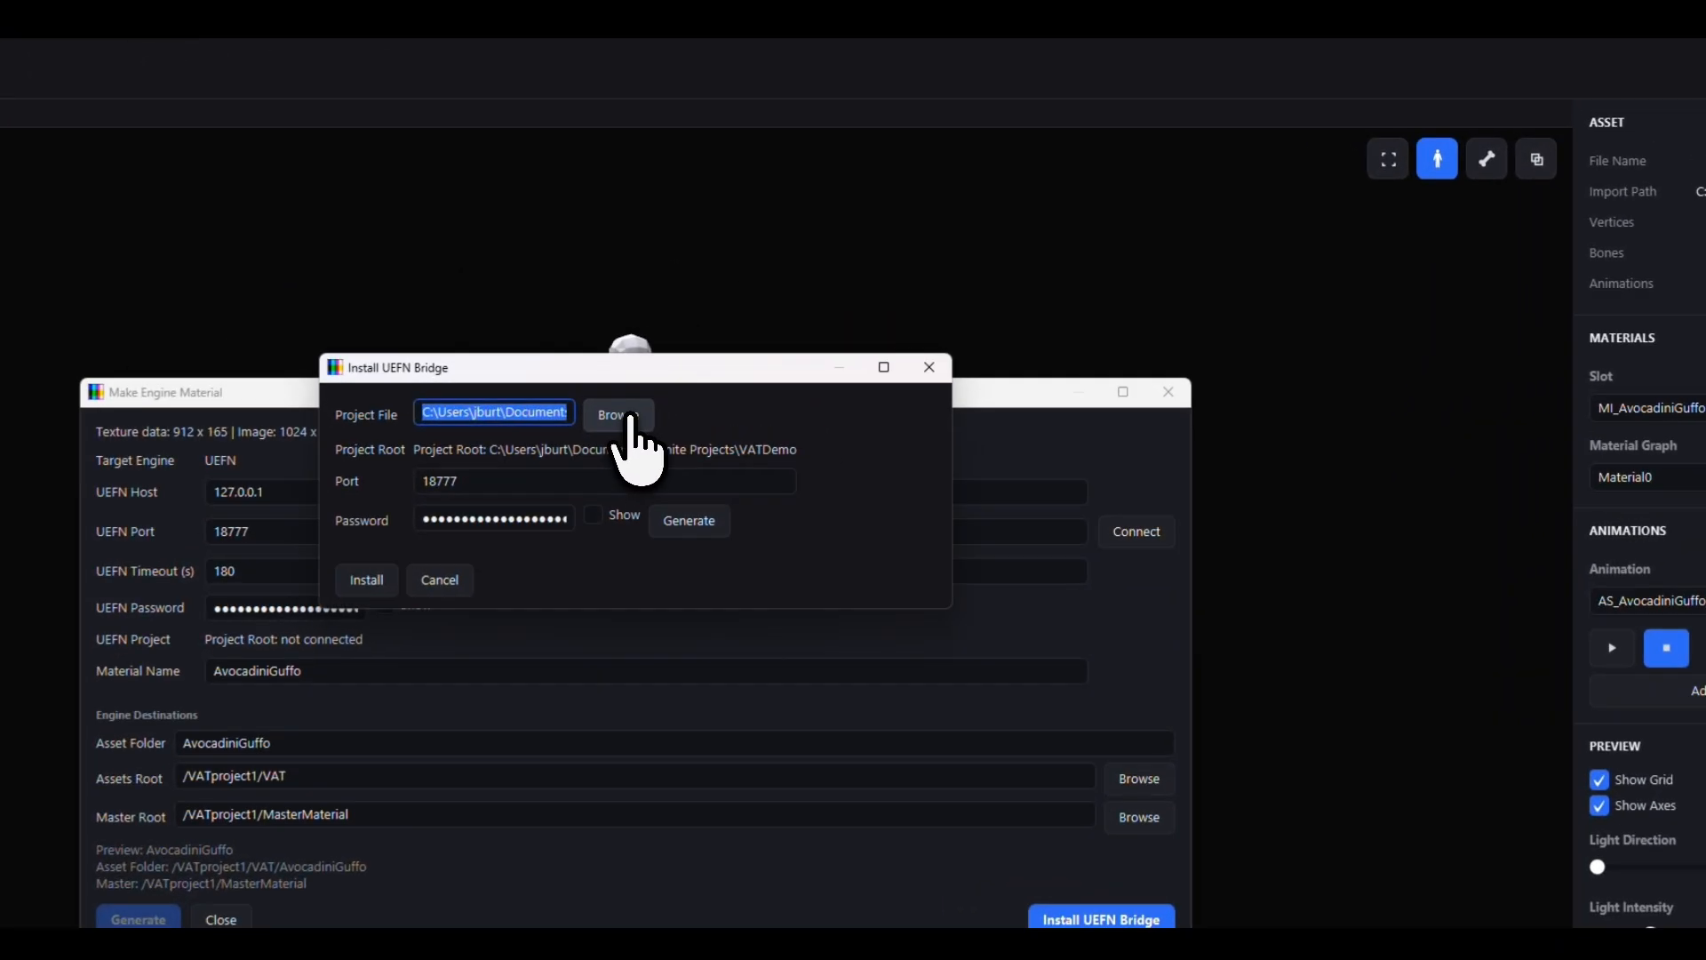
left_click(844, 293)
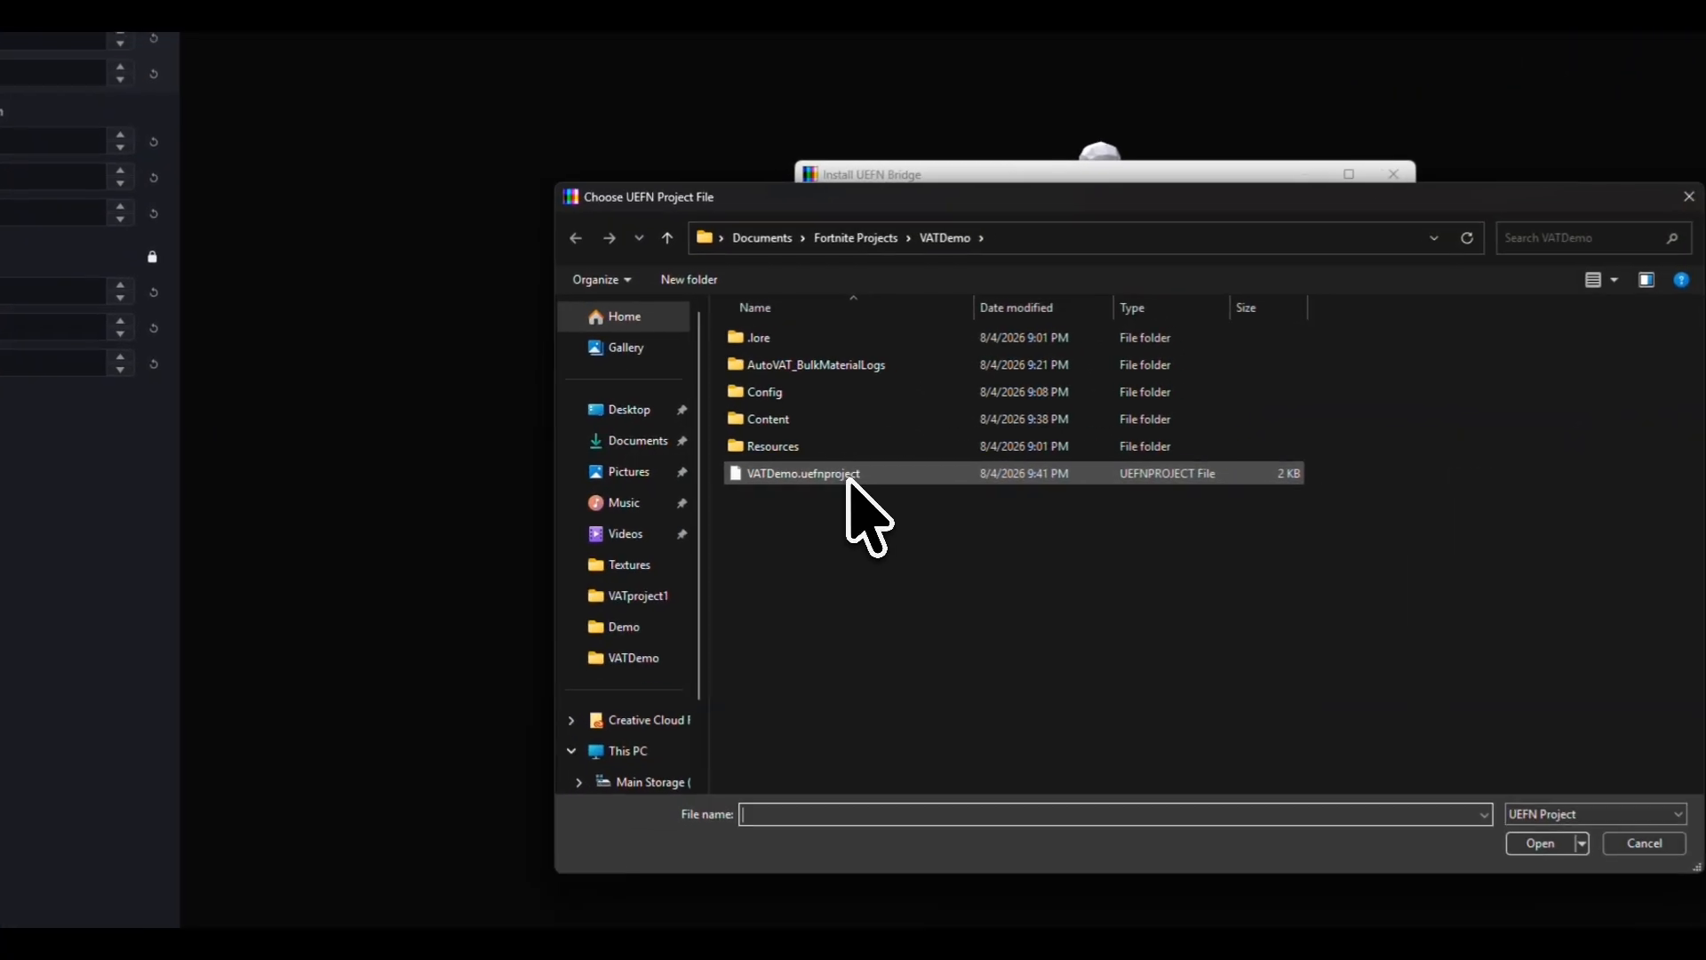
left_click(666, 464)
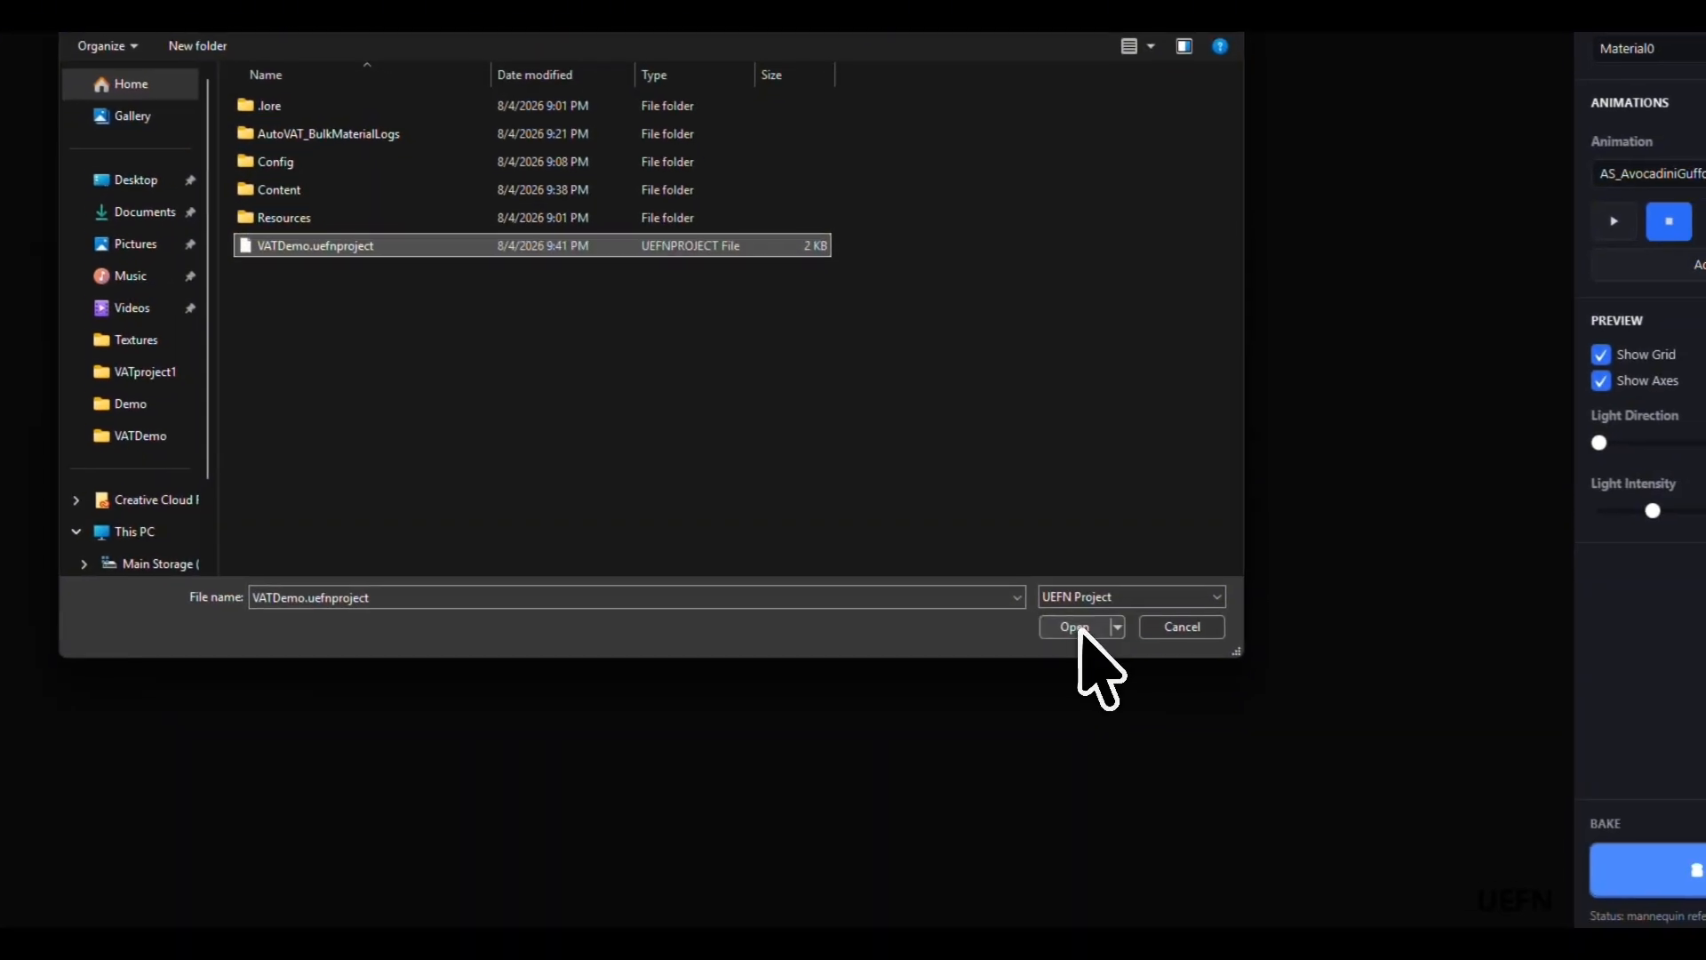
left_click(1578, 855)
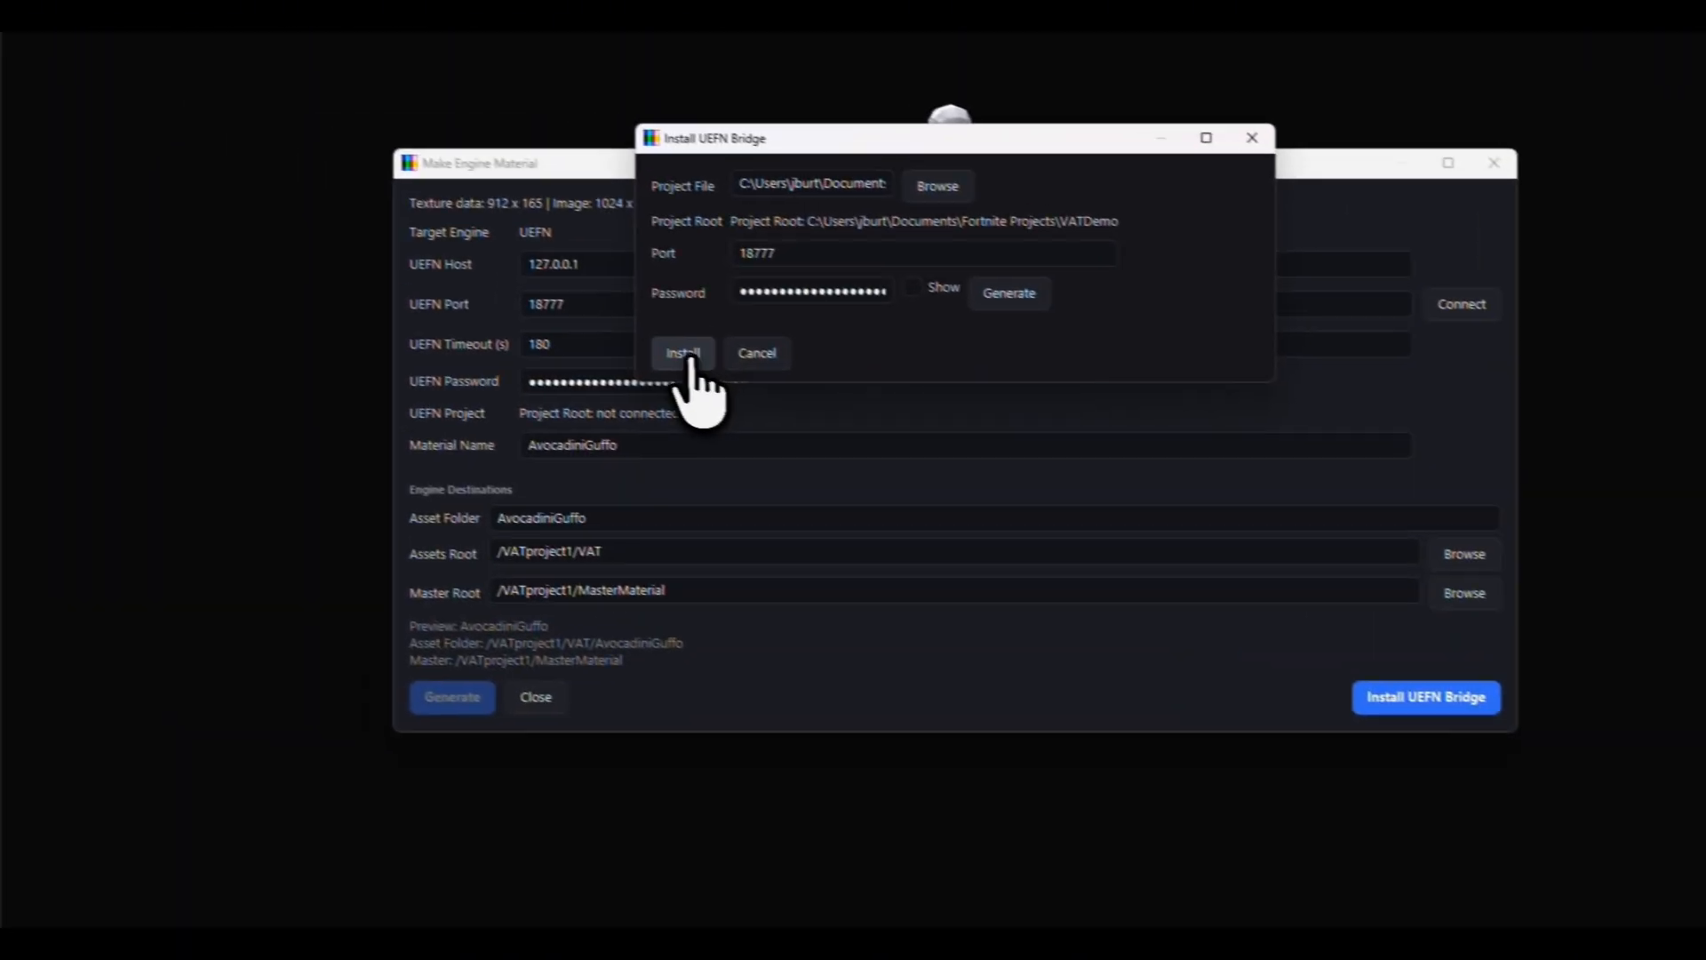
left_click(337, 144)
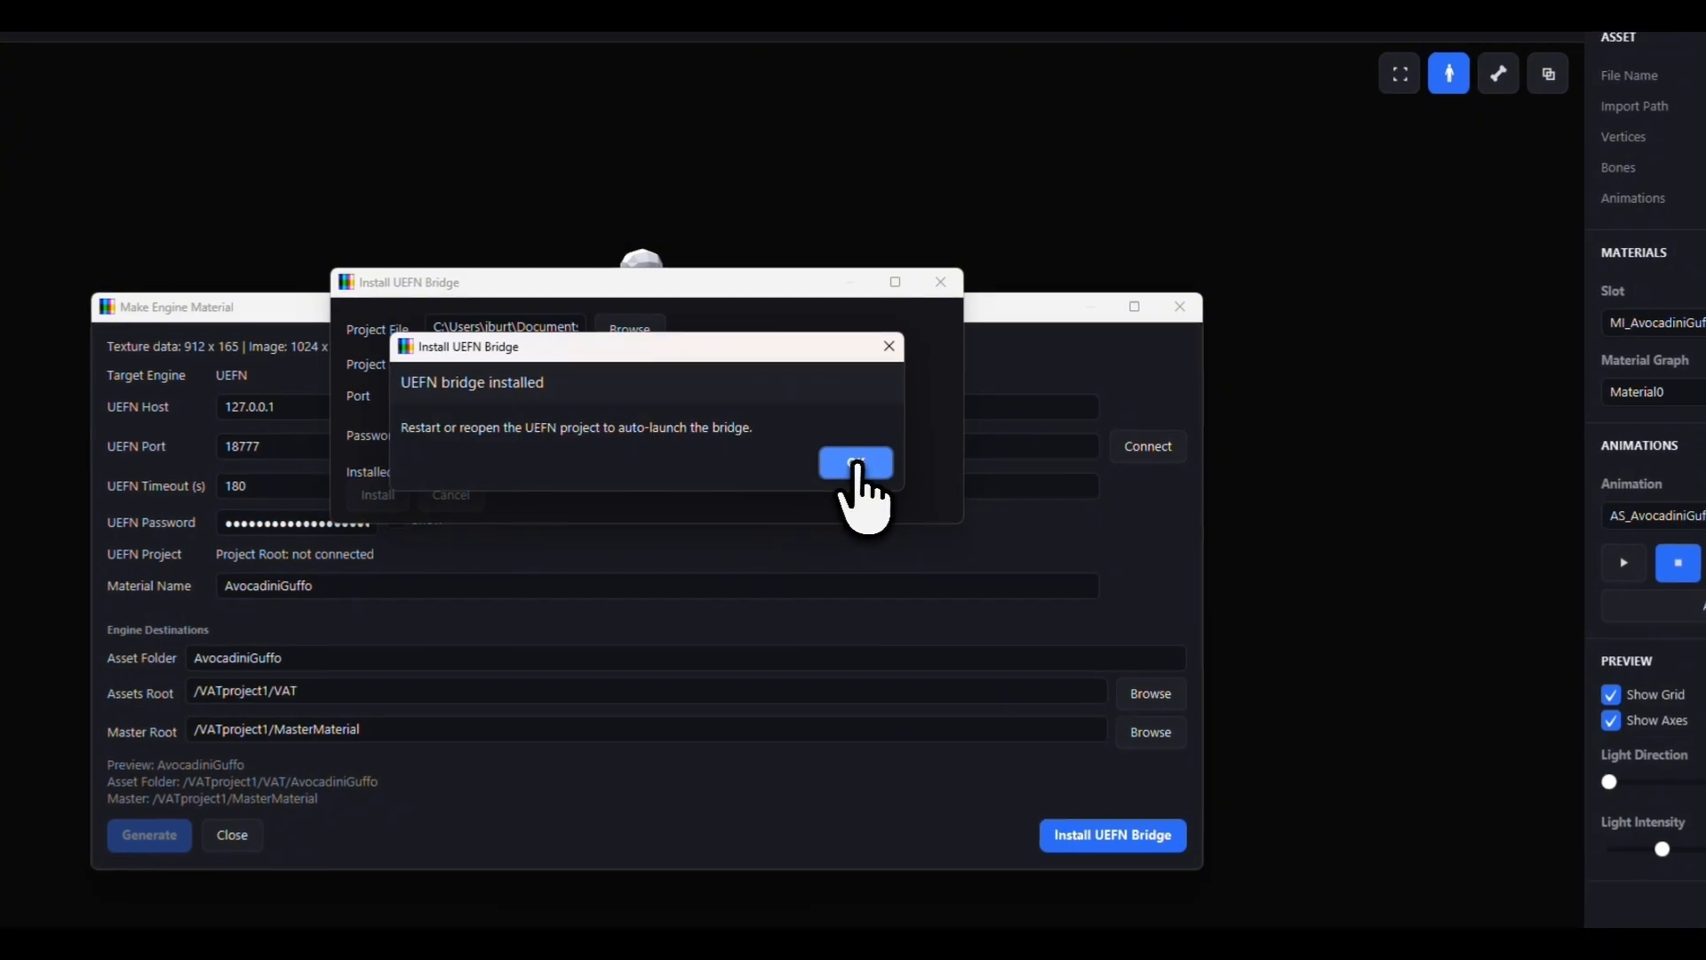
left_click(929, 419)
- Connect to the VATDemo project and generate the engine material with VATproject1 removed from the Assets Root path
left_click(1088, 941)
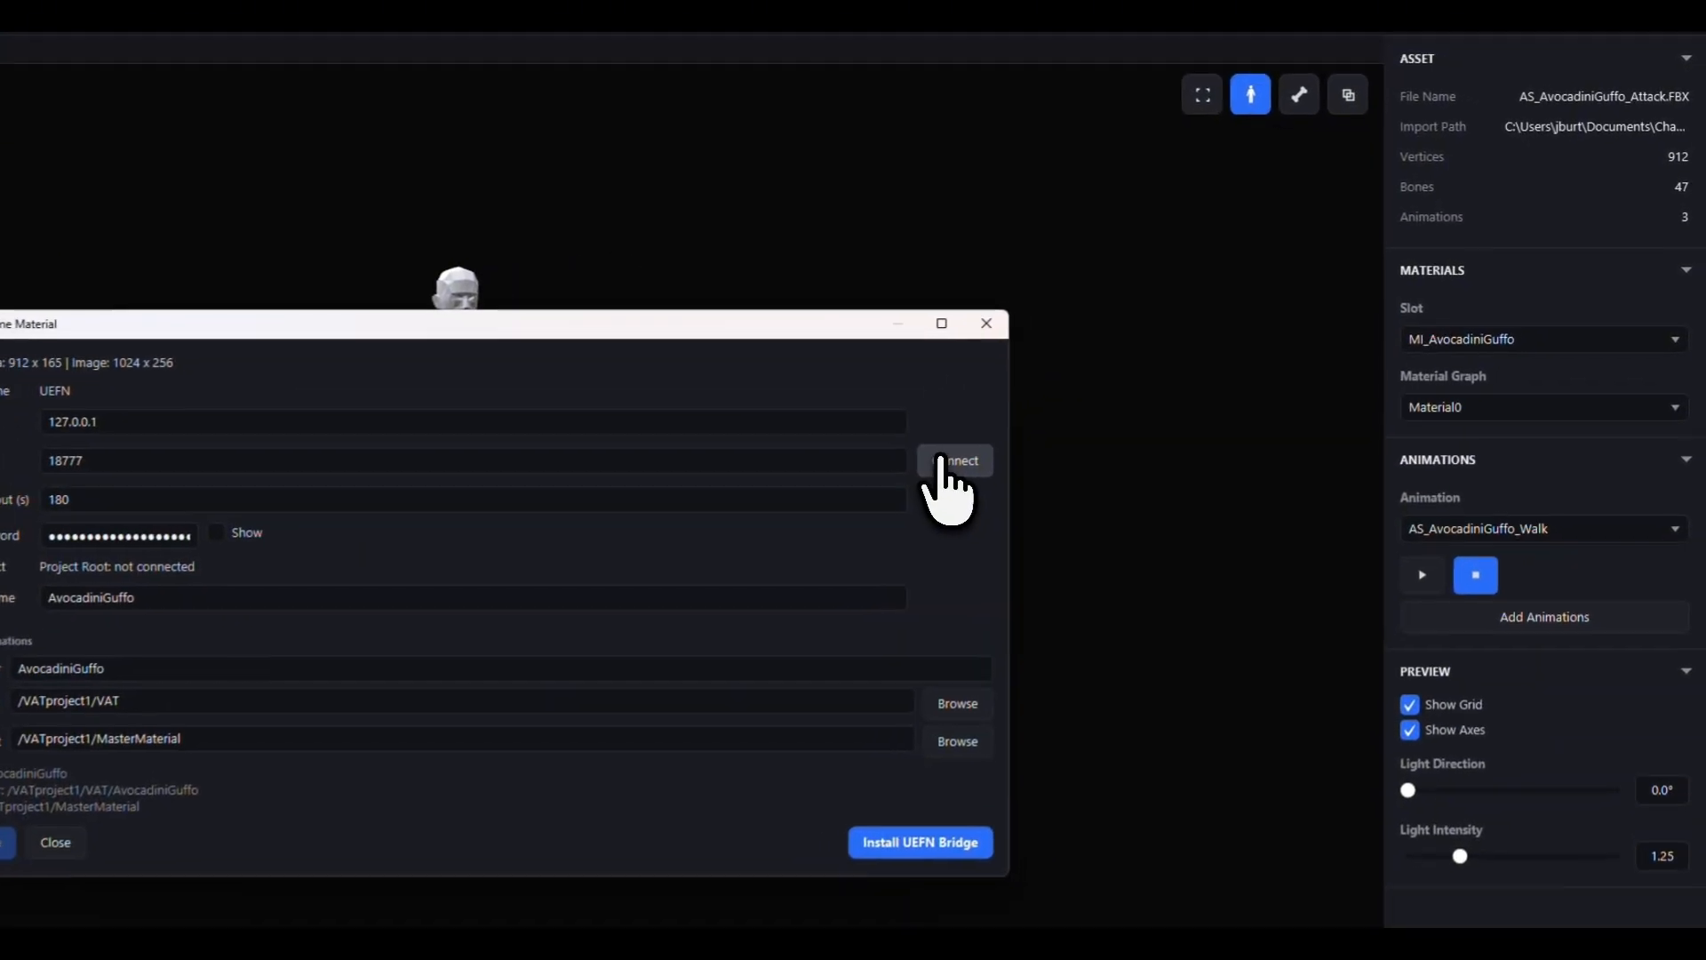
left_click(1191, 371)
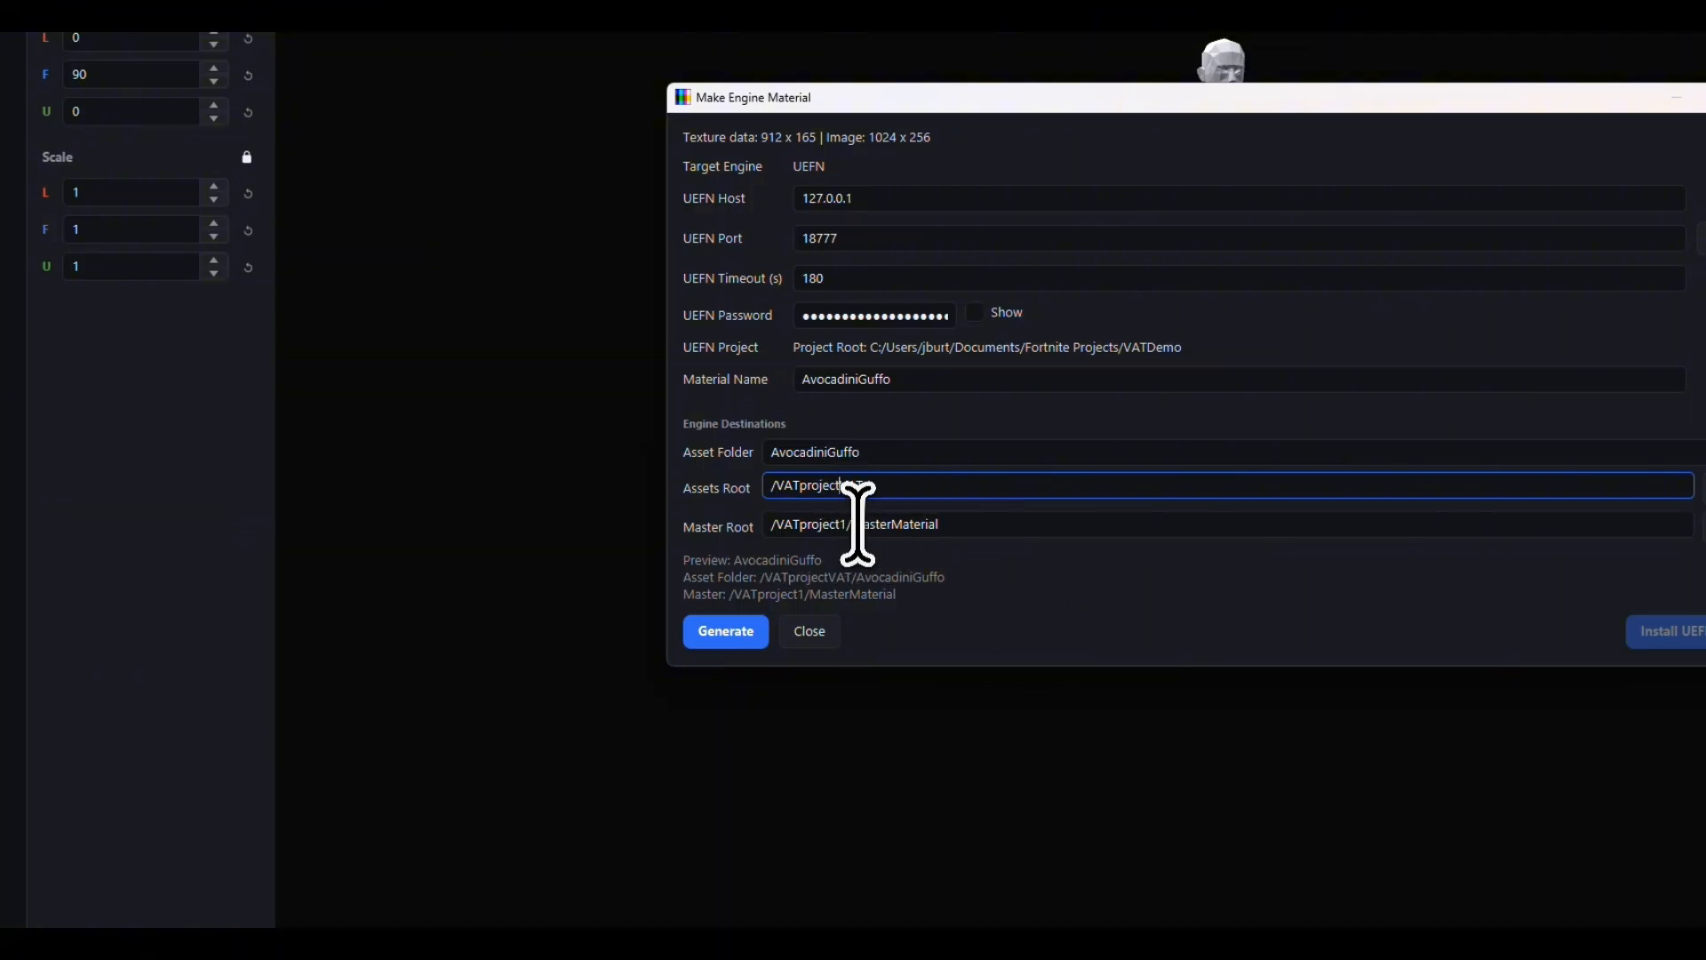
key("BackSpace")
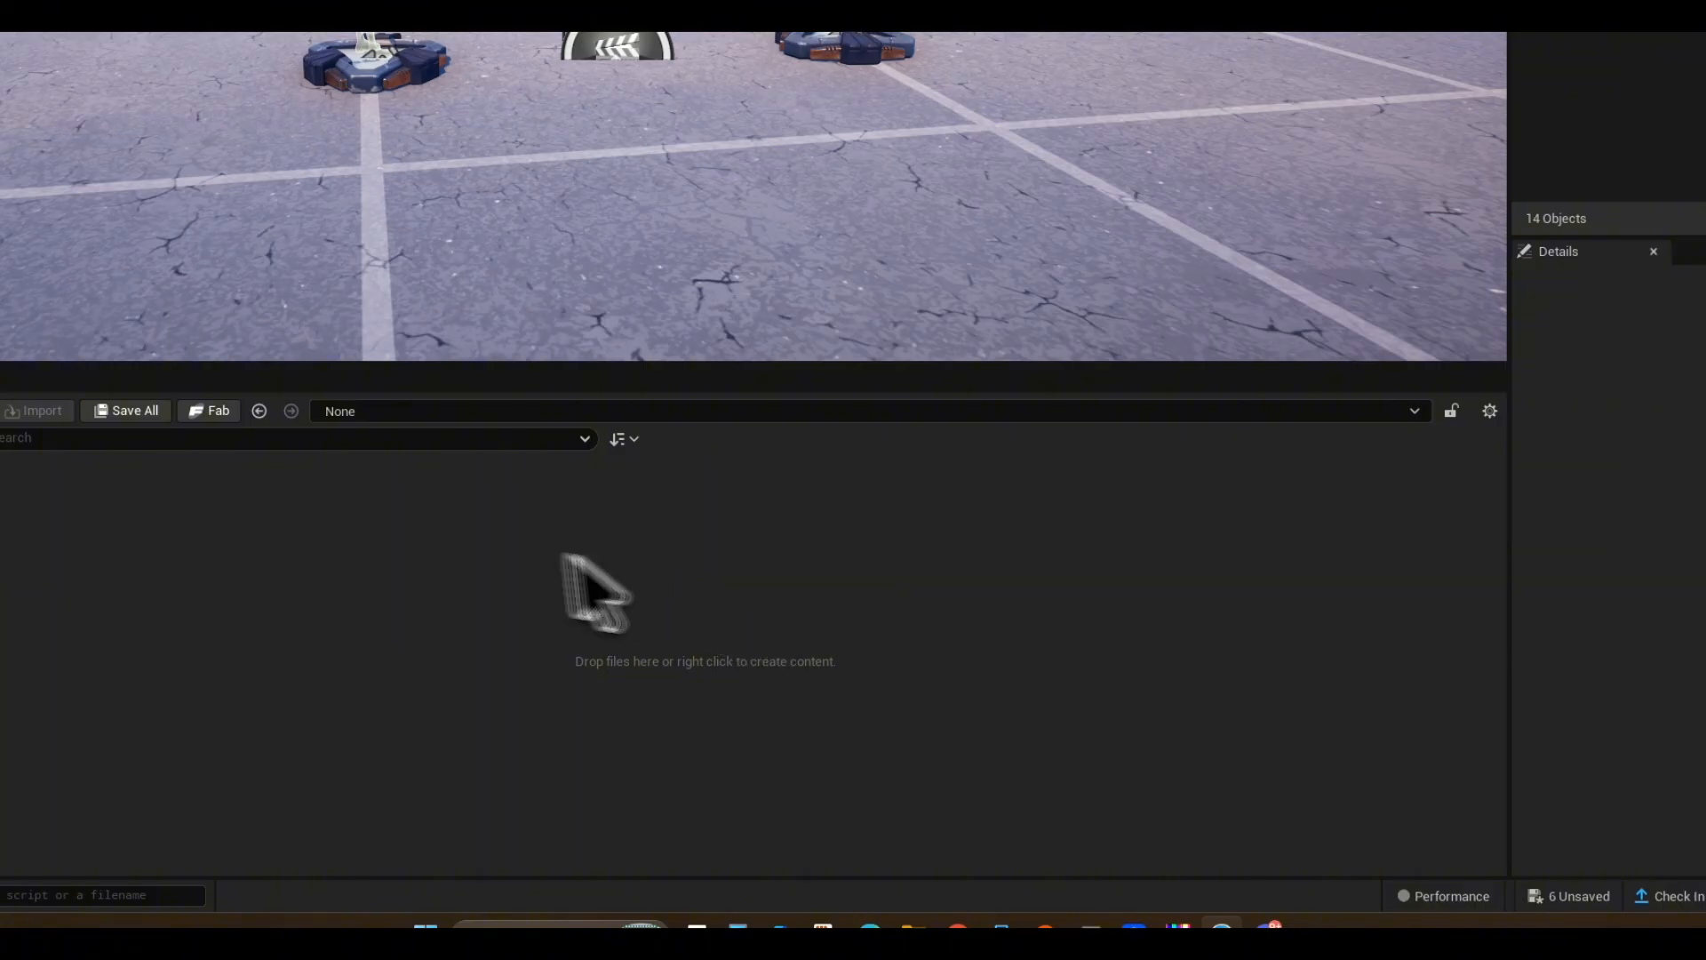
- In UEFN, place the SM_AvocadiniGuffo static mesh from VATDemo/VAT/AvocadiniGuffo in the level beside the player spawn pads
left_click(84, 472)
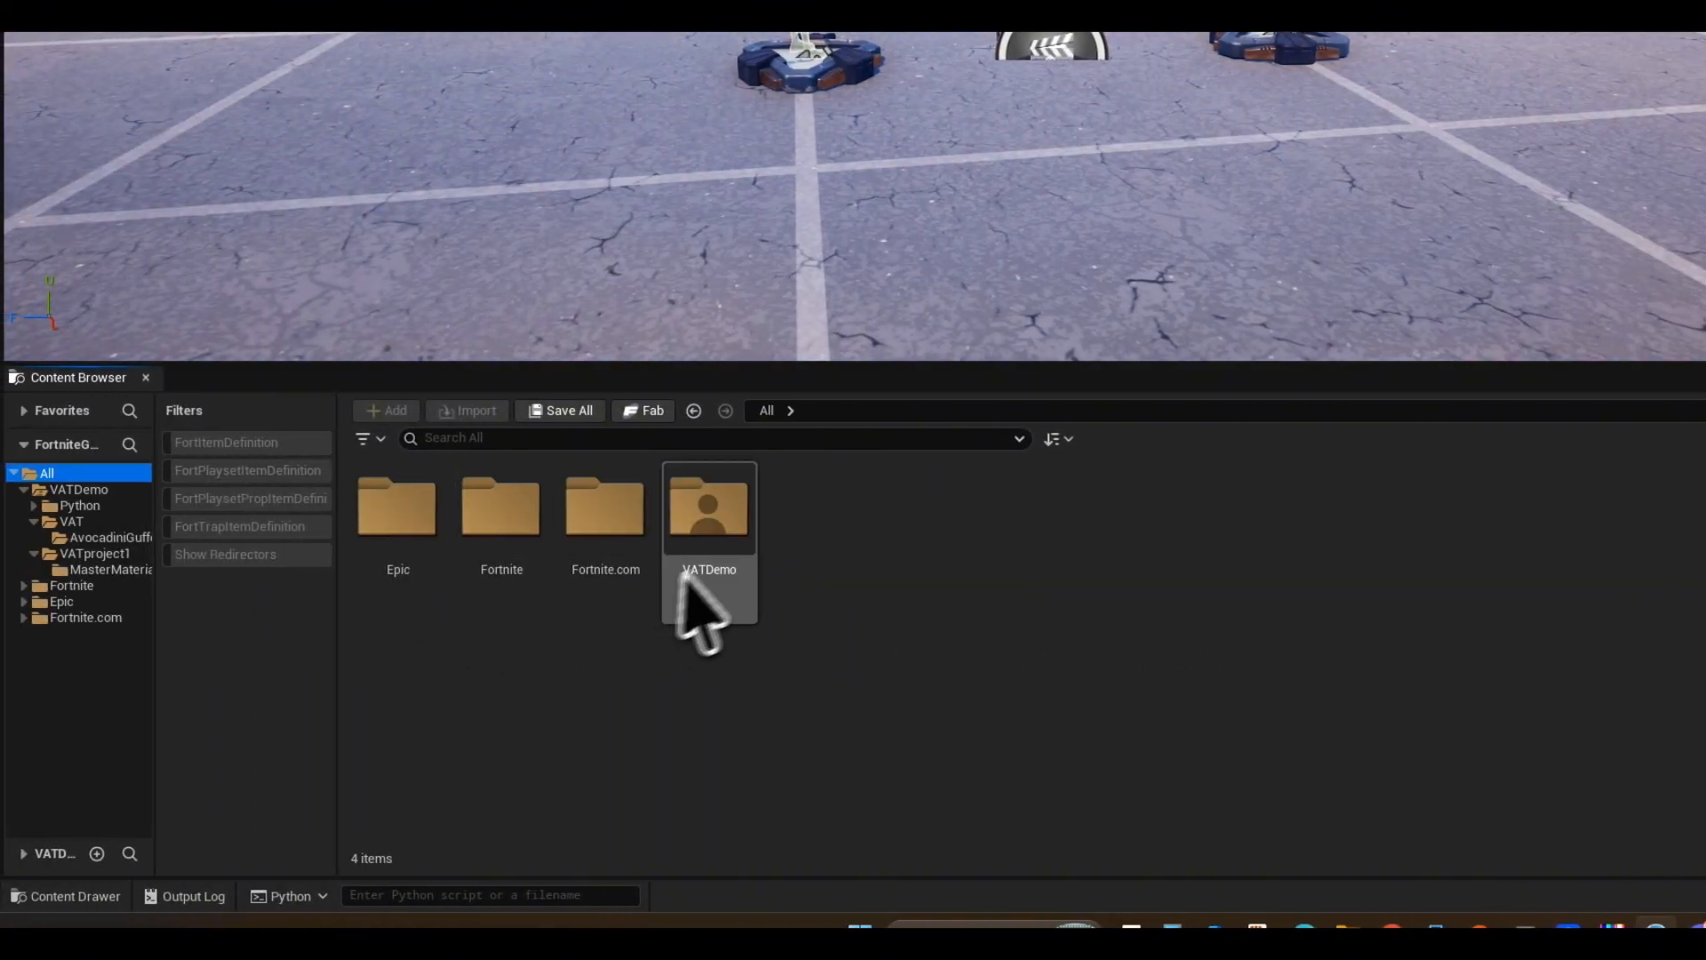
double_click(734, 568)
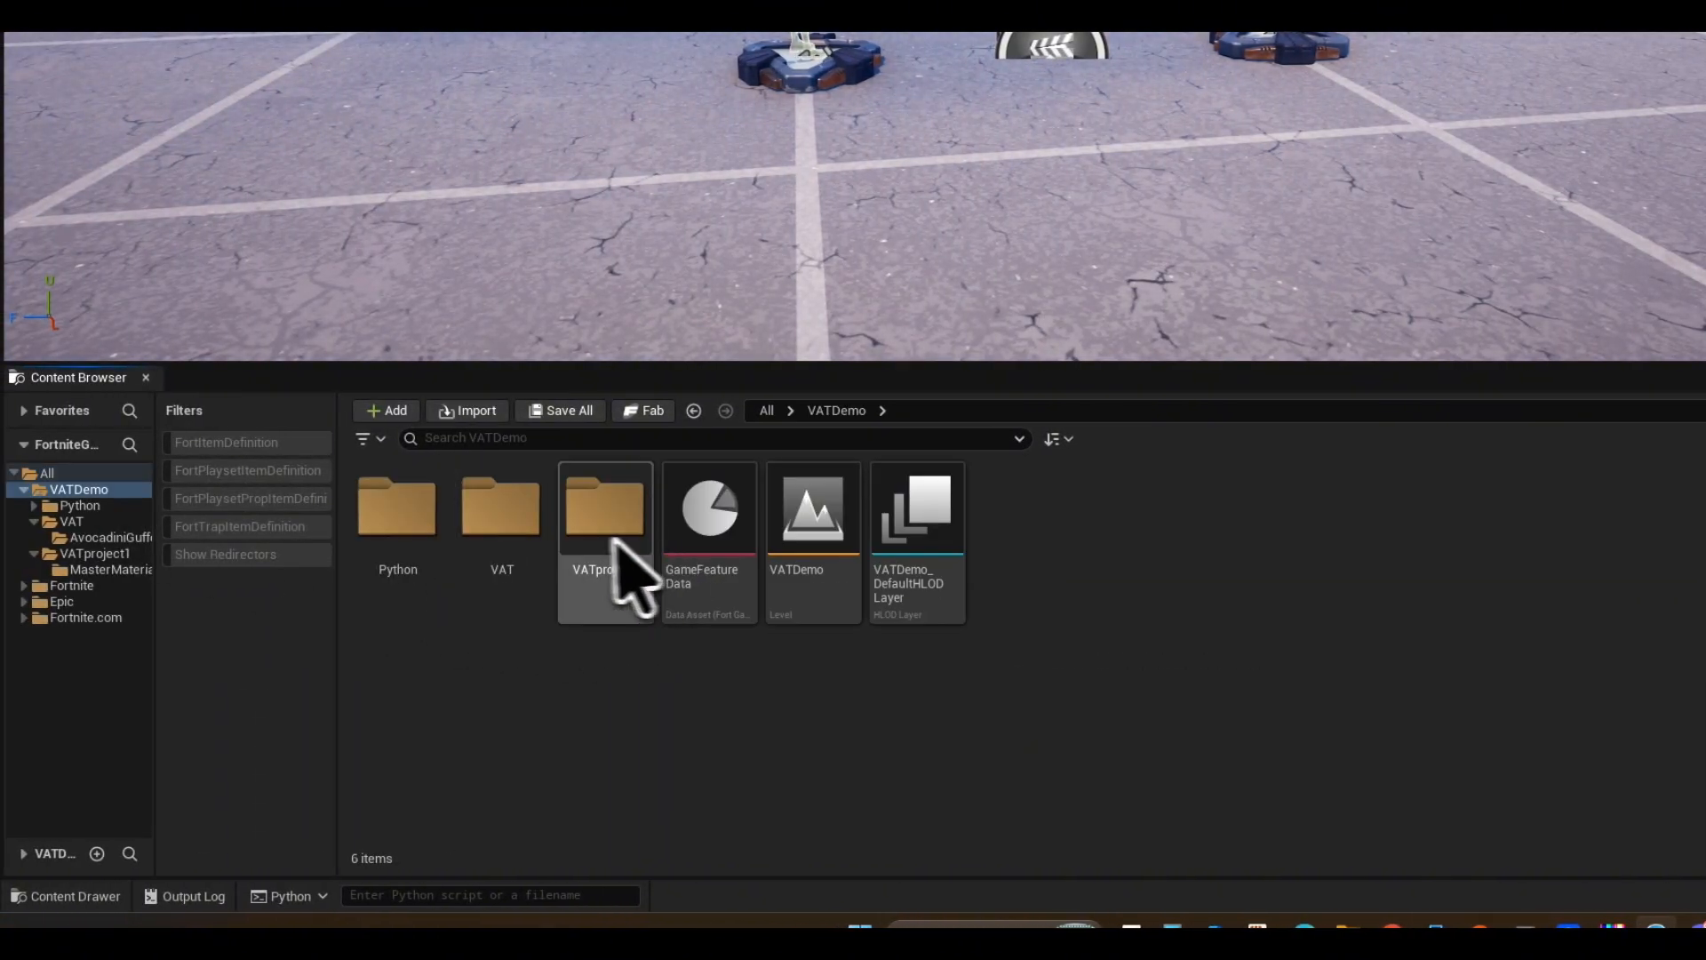
double_click(511, 533)
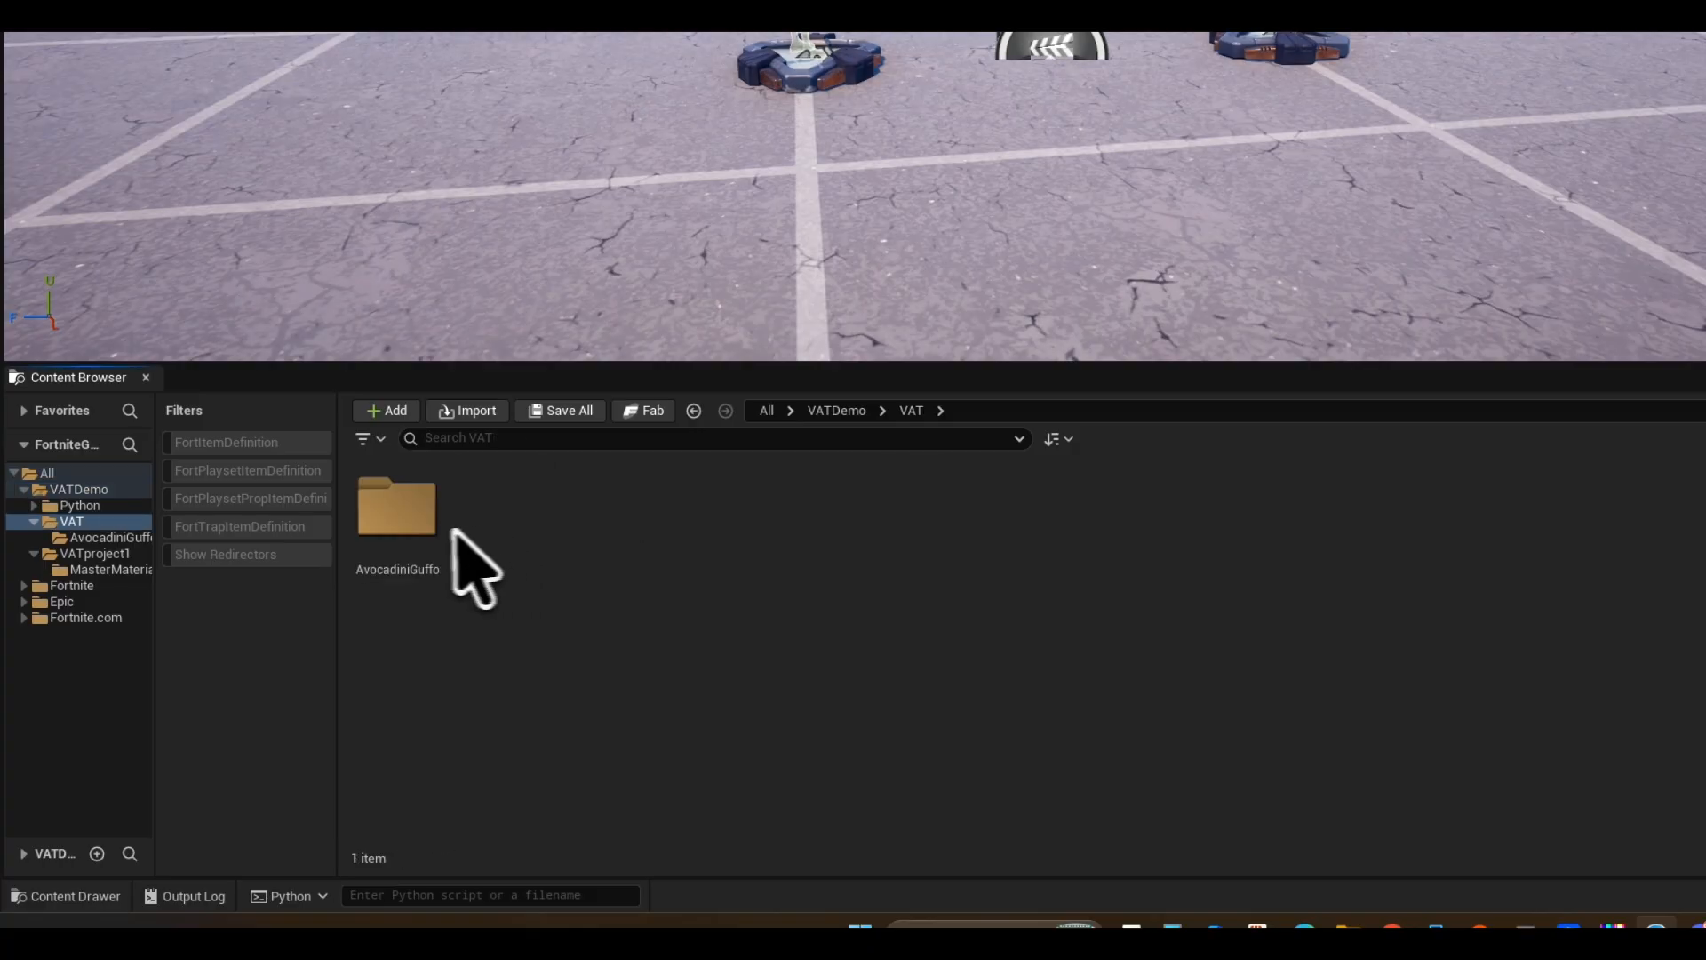
double_click(418, 552)
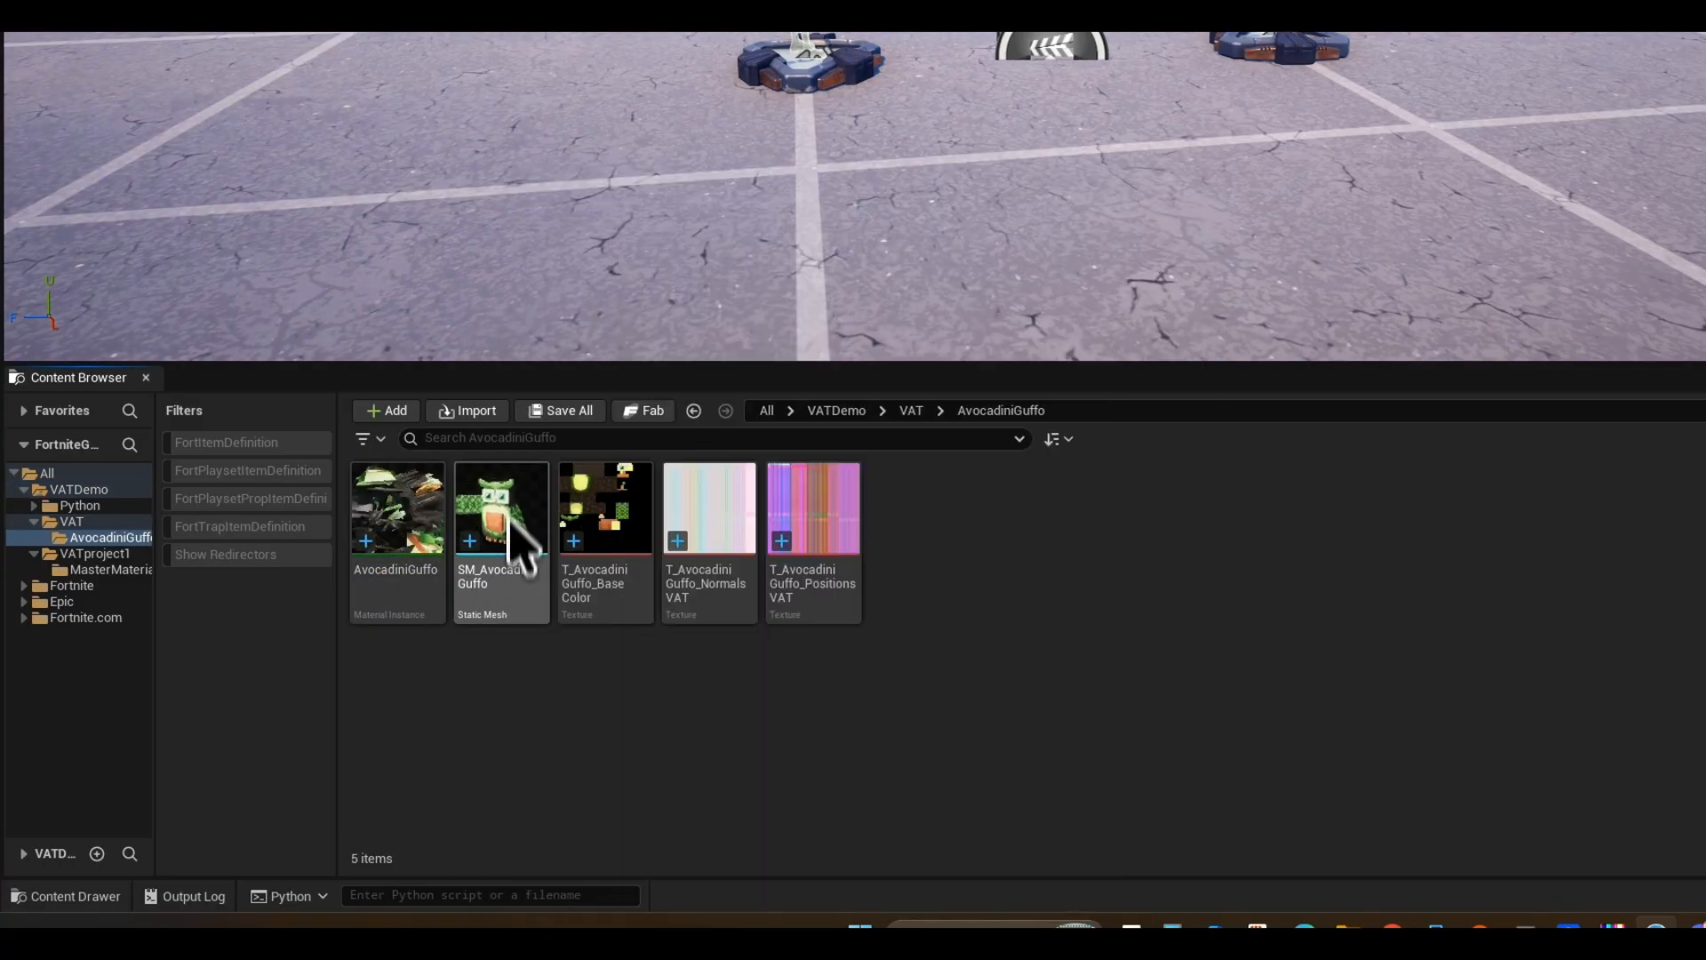
left_click_drag(515, 533, 537, 225)
left_click_drag(532, 331, 537, 249)
left_click_drag(601, 342, 507, 398)
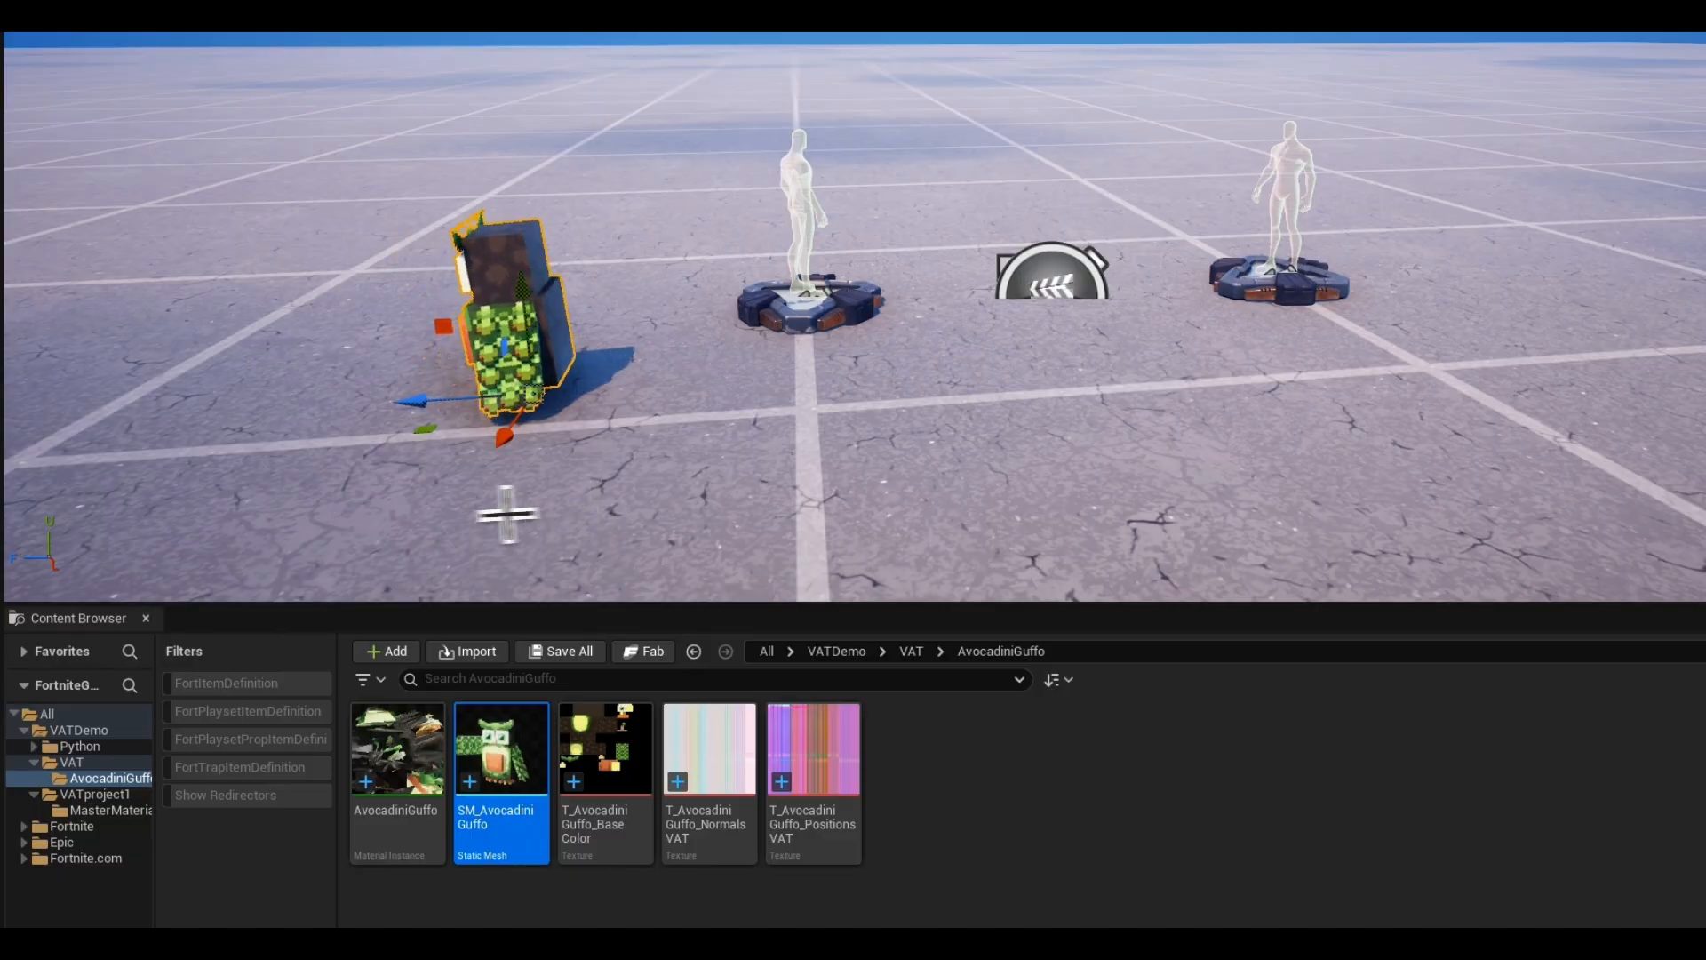
- Examine the placed owl mesh up close, checking its texture, animation and size against the spawn pad figures
right_click_drag(507, 398, 804, 373)
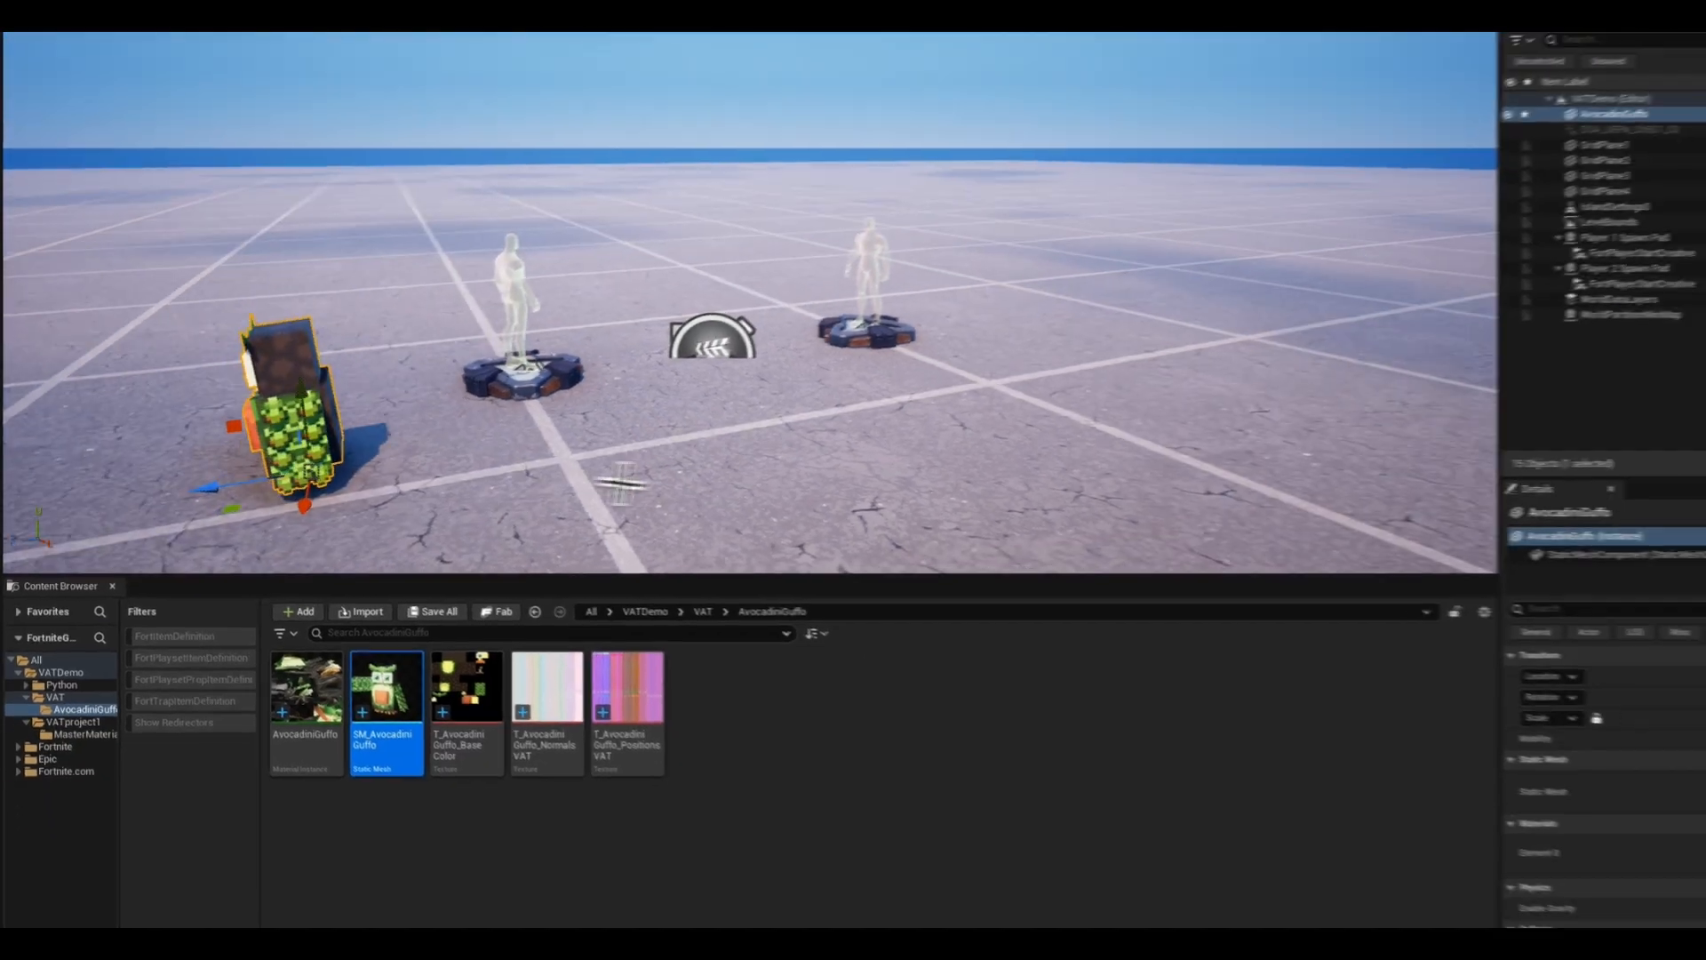
right_click_drag(622, 484, 1135, 586)
scroll(430, 471, "up", 5)
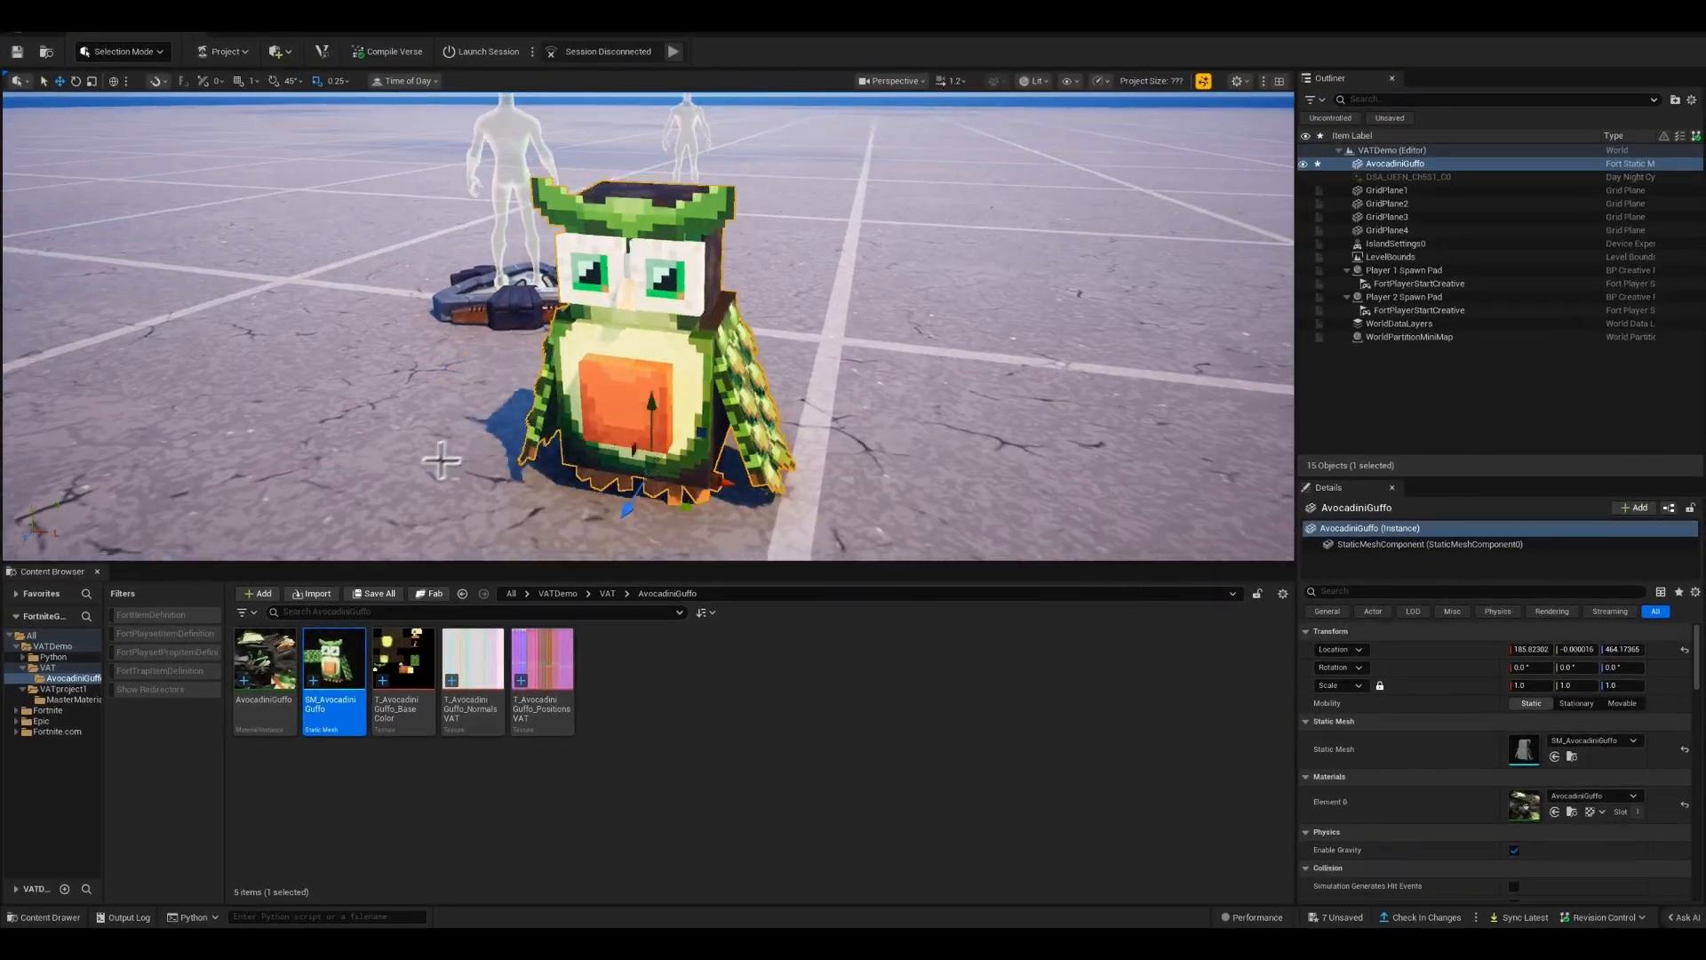
left_click_drag(514, 412, 497, 393, "alt")
scroll(522, 418, "down", 2)
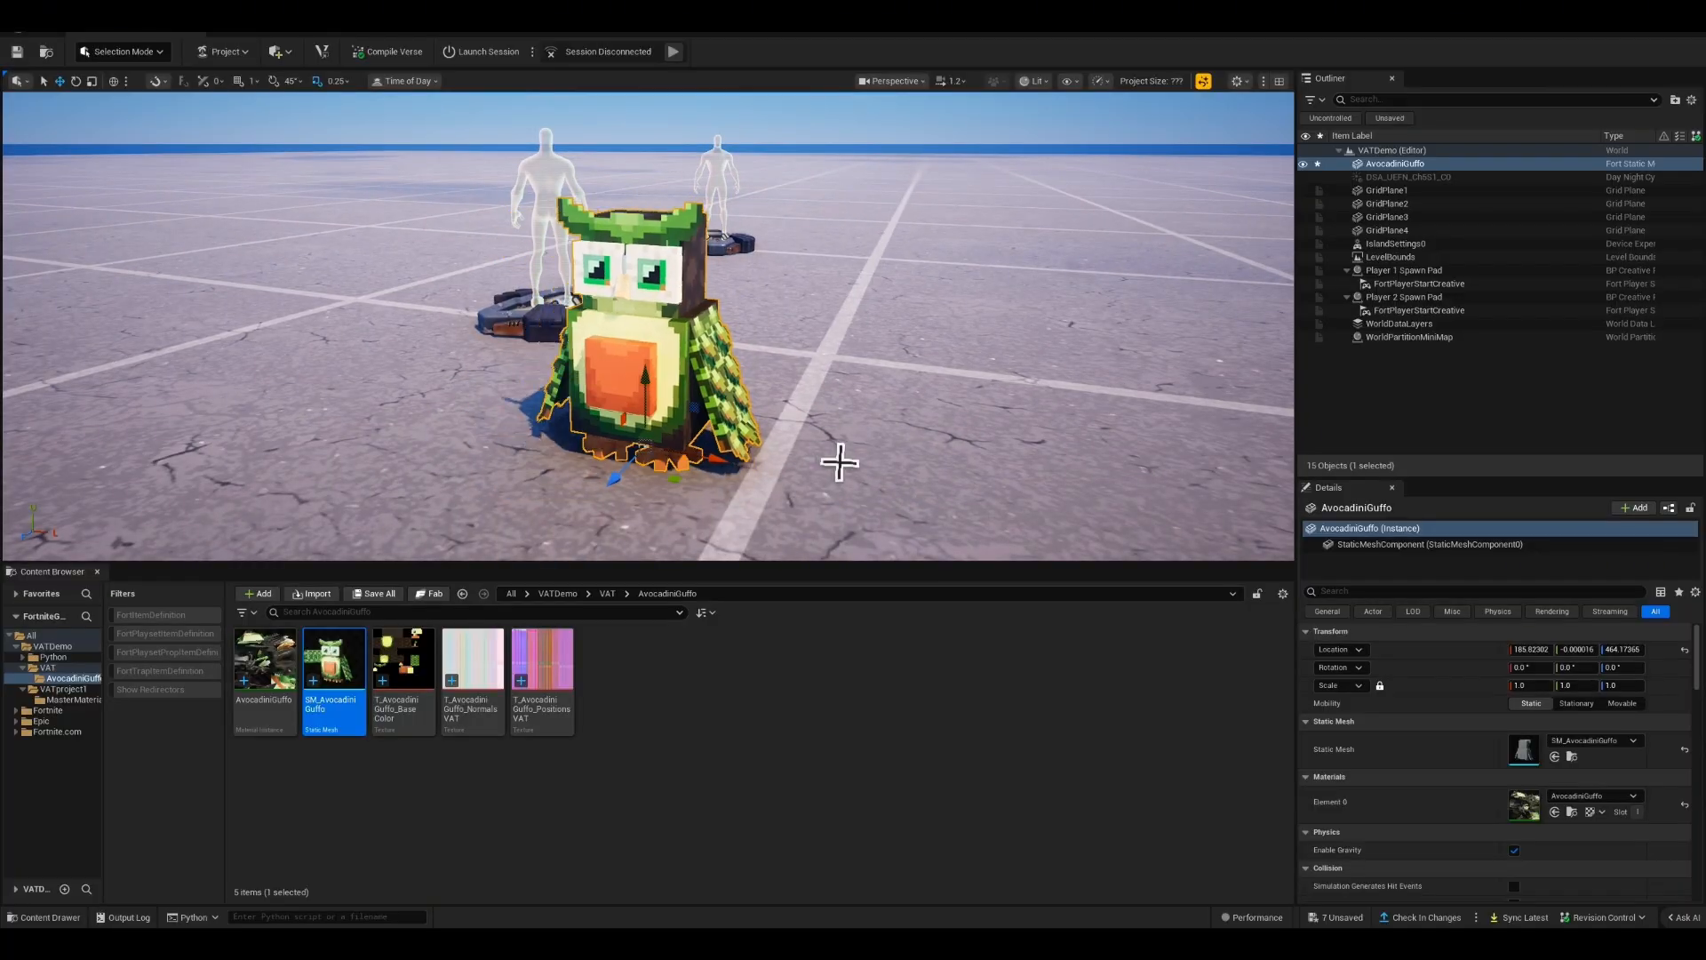
left_click_drag(811, 449, 765, 434, "alt")
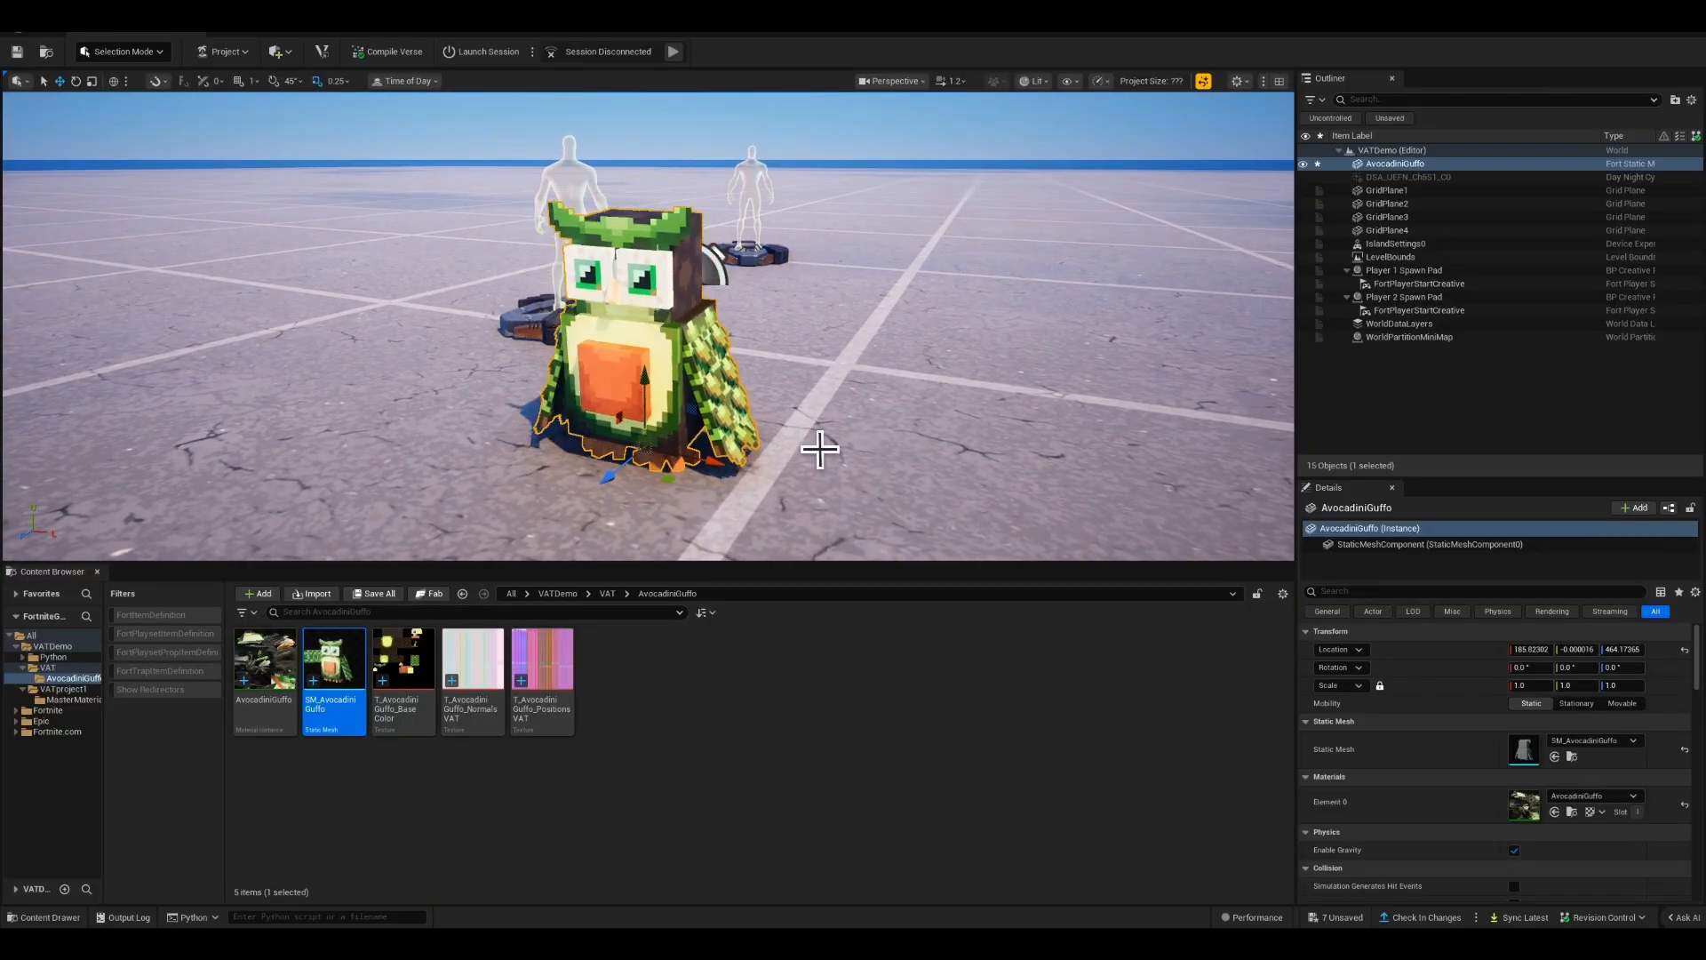
scroll(817, 447, "down", 2)
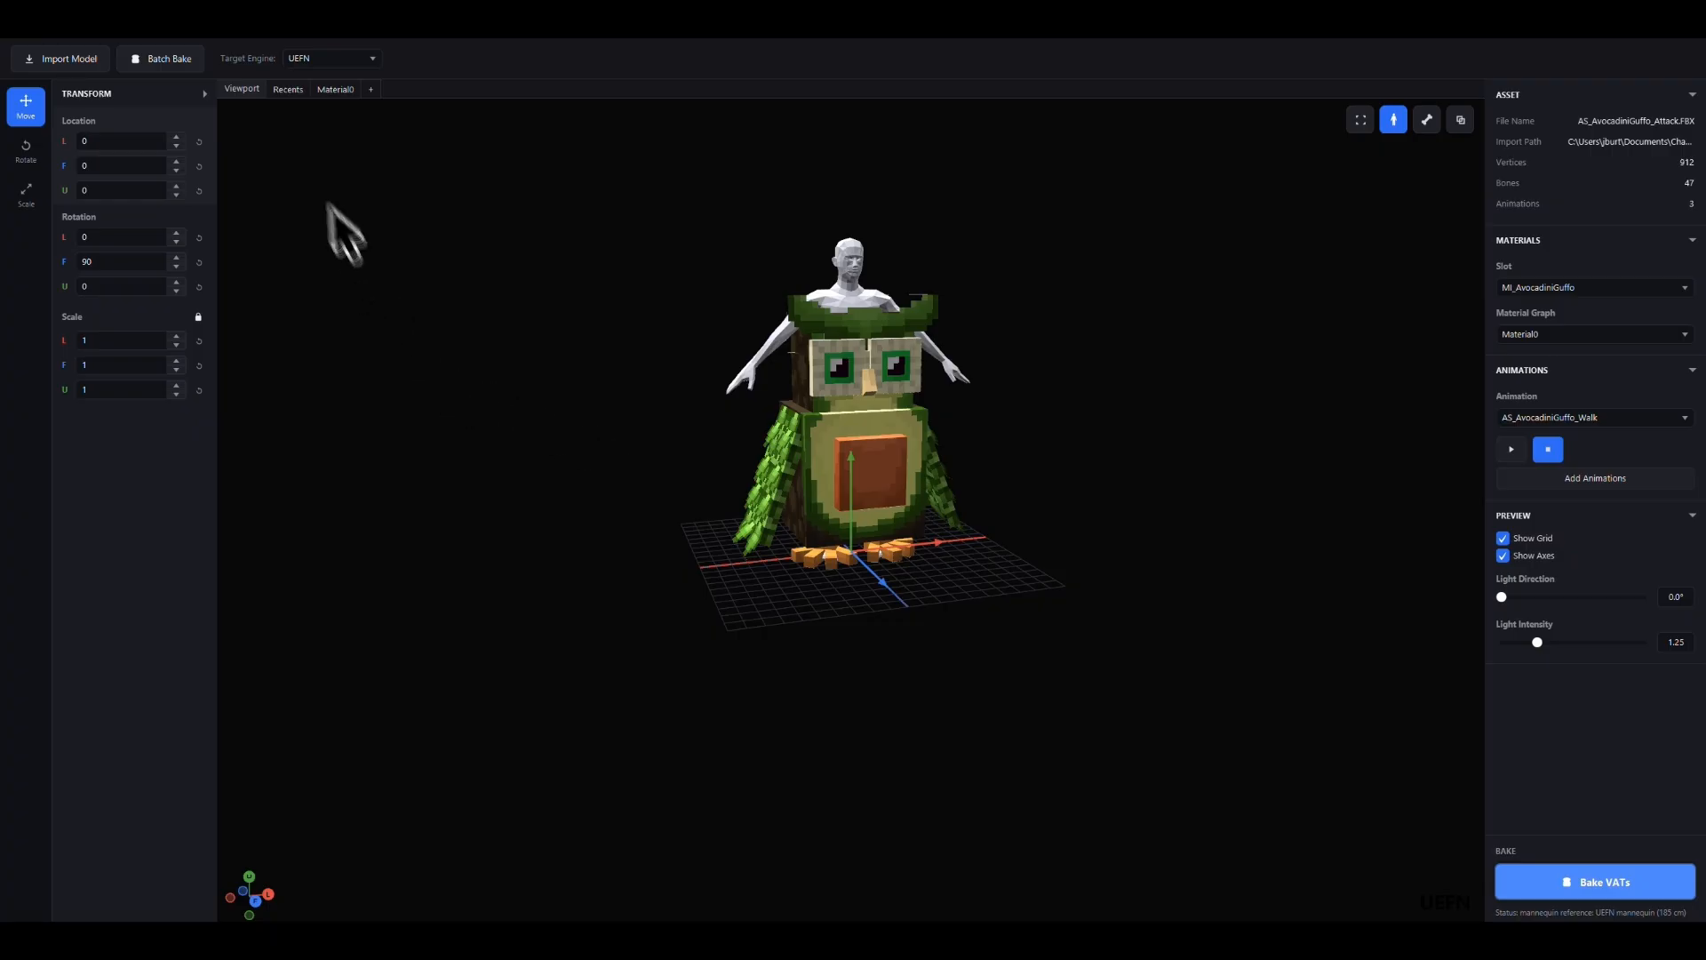
- In AutoVAT, start a bulk bake of Documents\Characters with first-asset review, using /VATDemo/VAT for assets and /VATDemo/MasterMaterial for masters
left_click(161, 58)
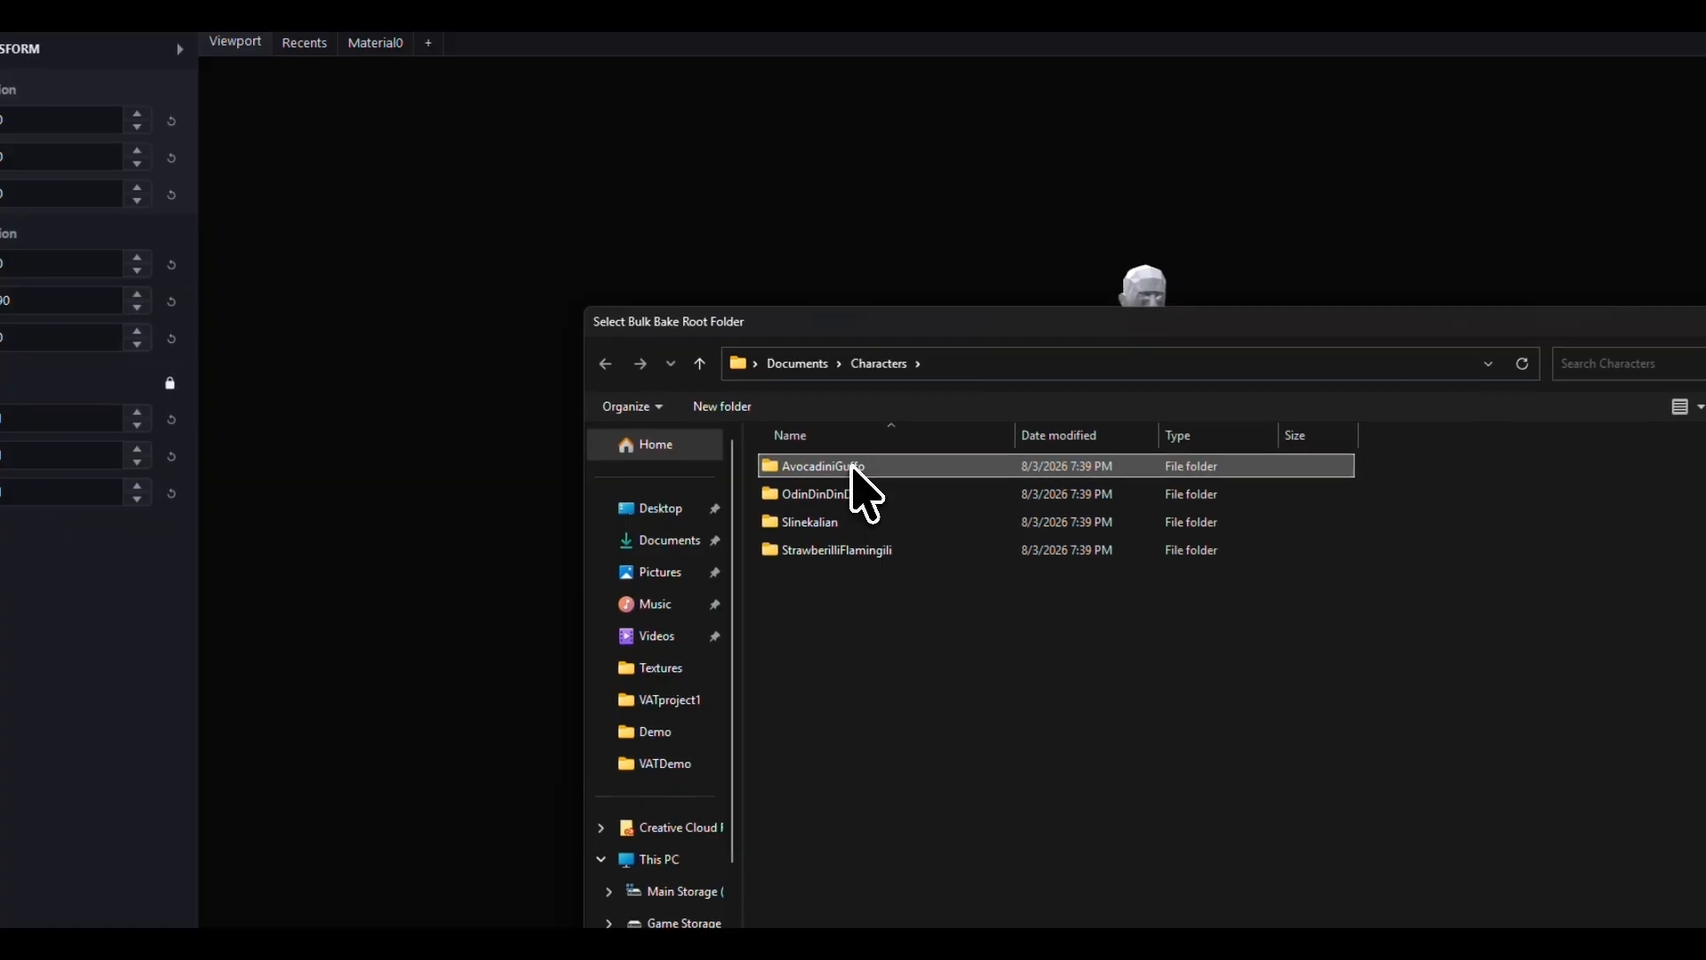
double_click(853, 468)
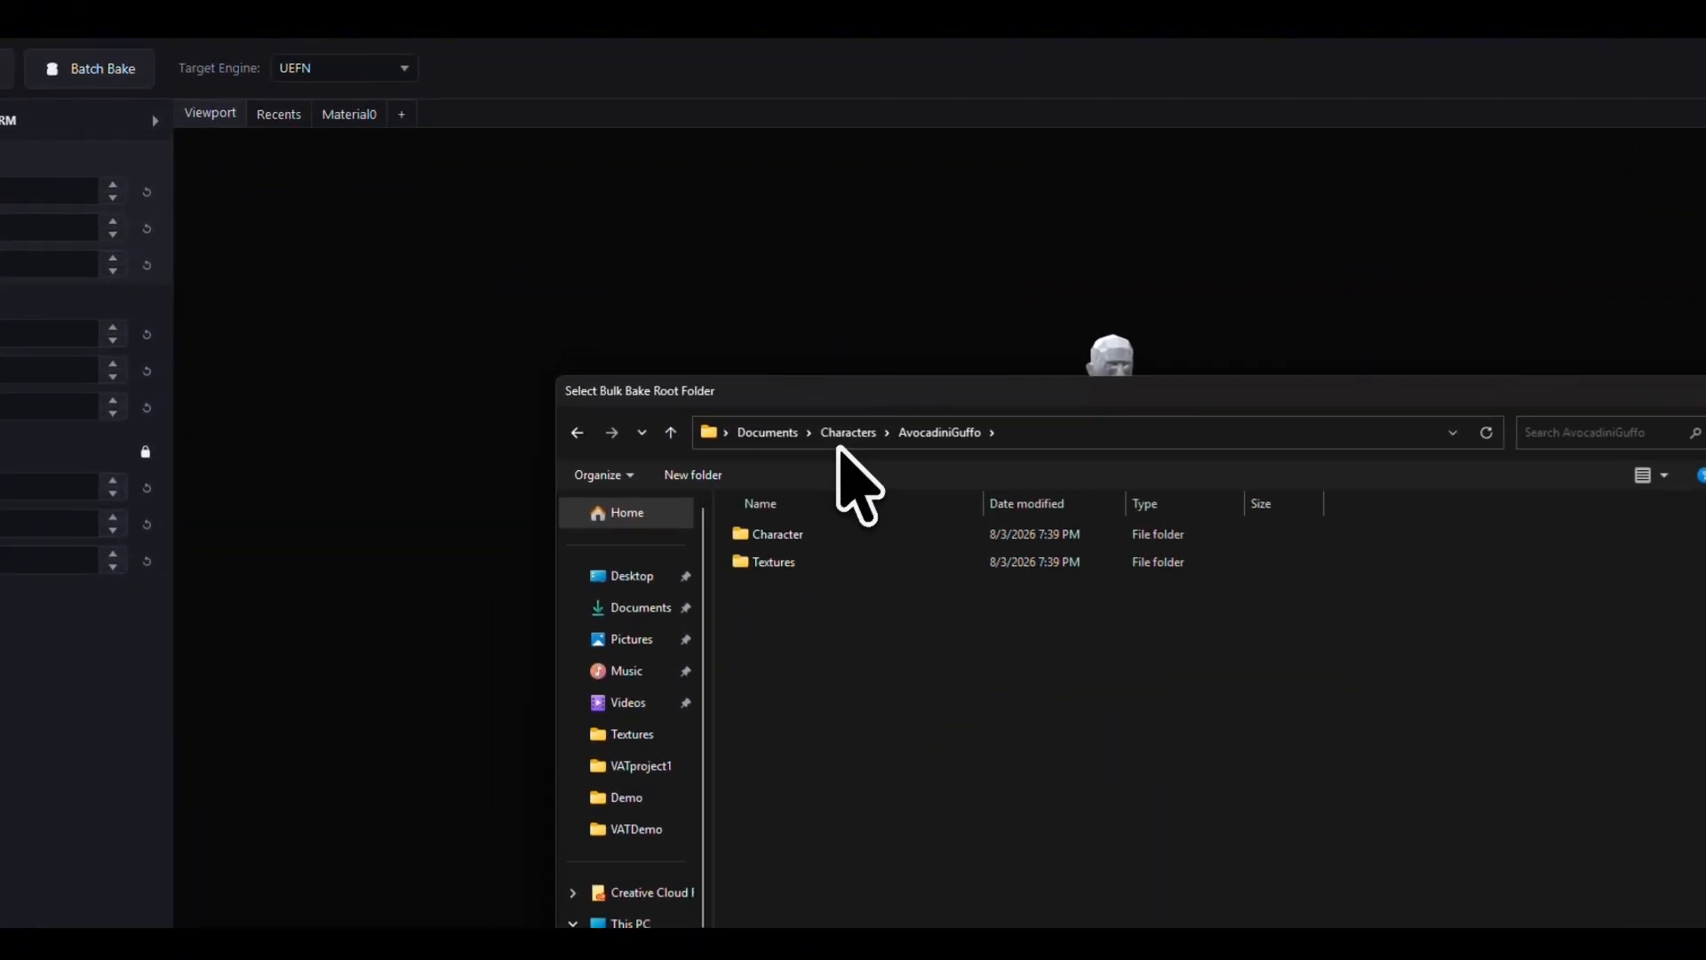
left_click(669, 304)
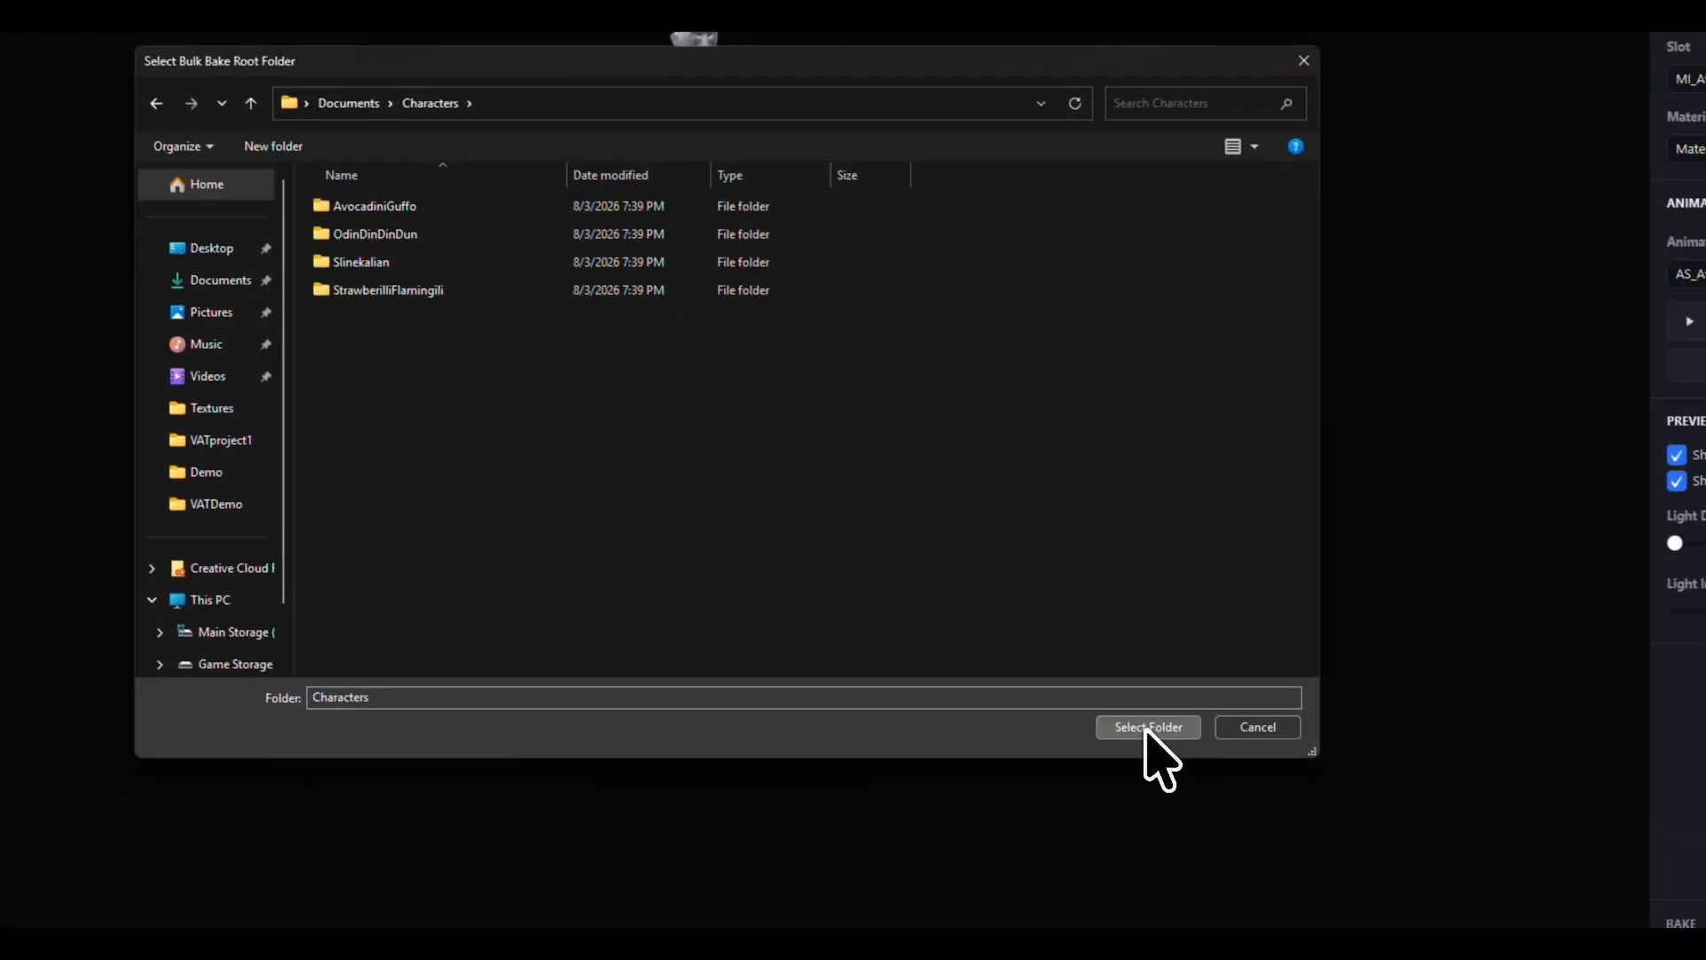
left_click(1309, 812)
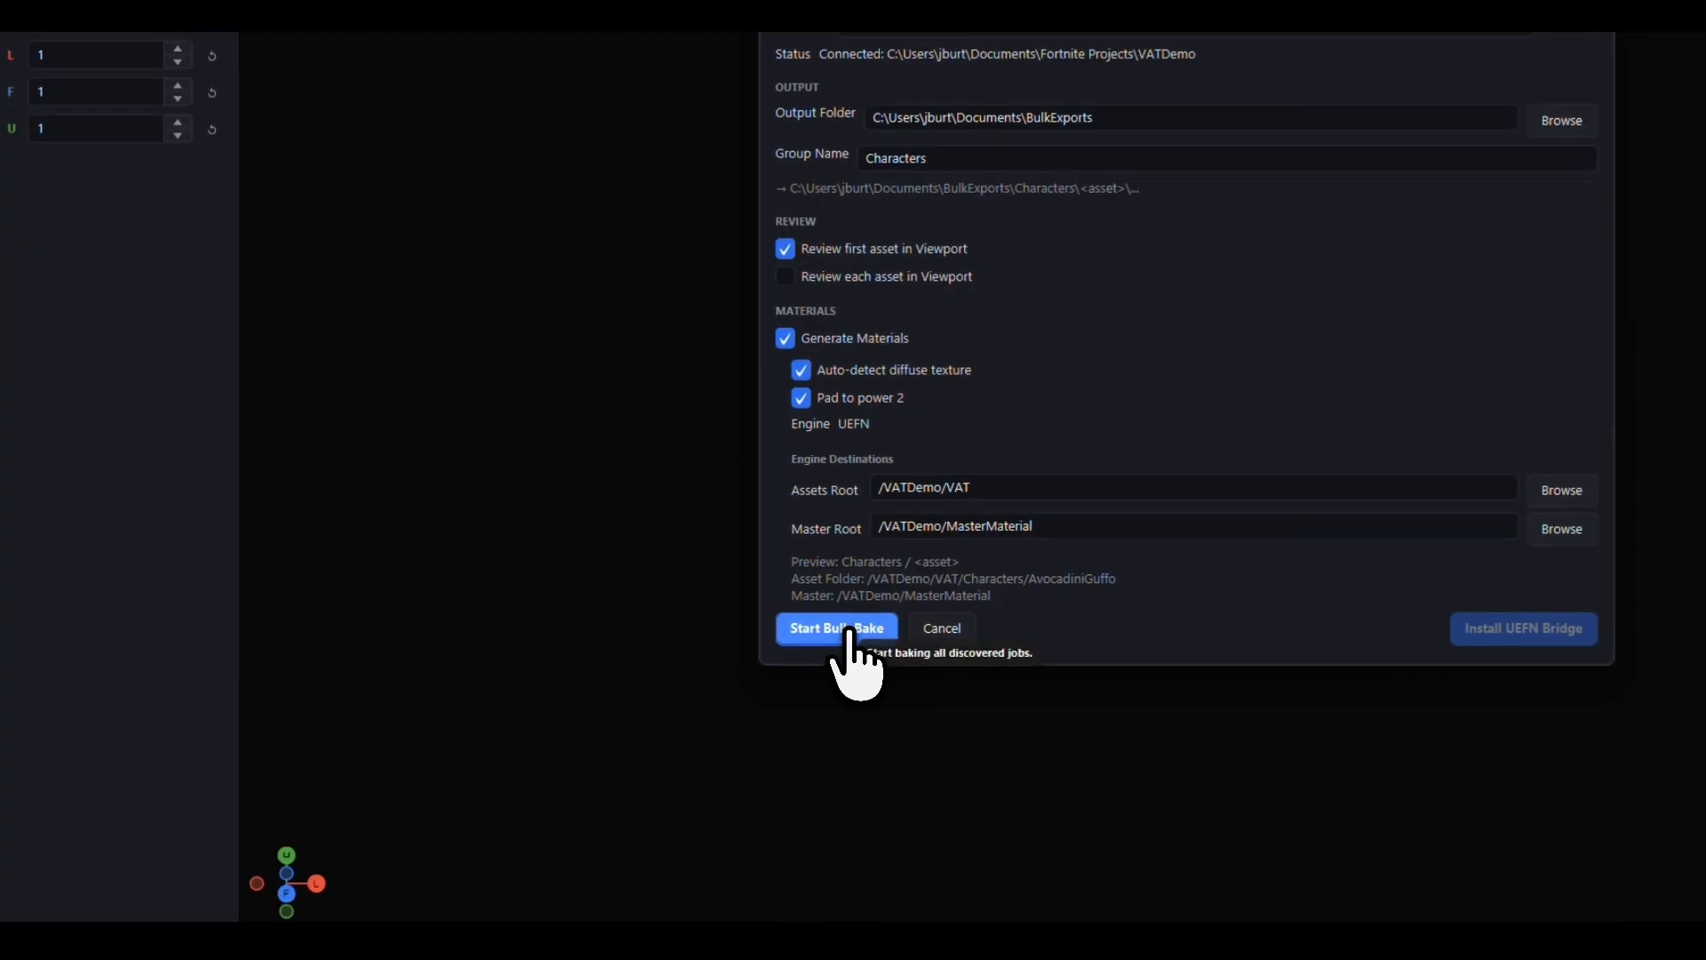
left_click(621, 725)
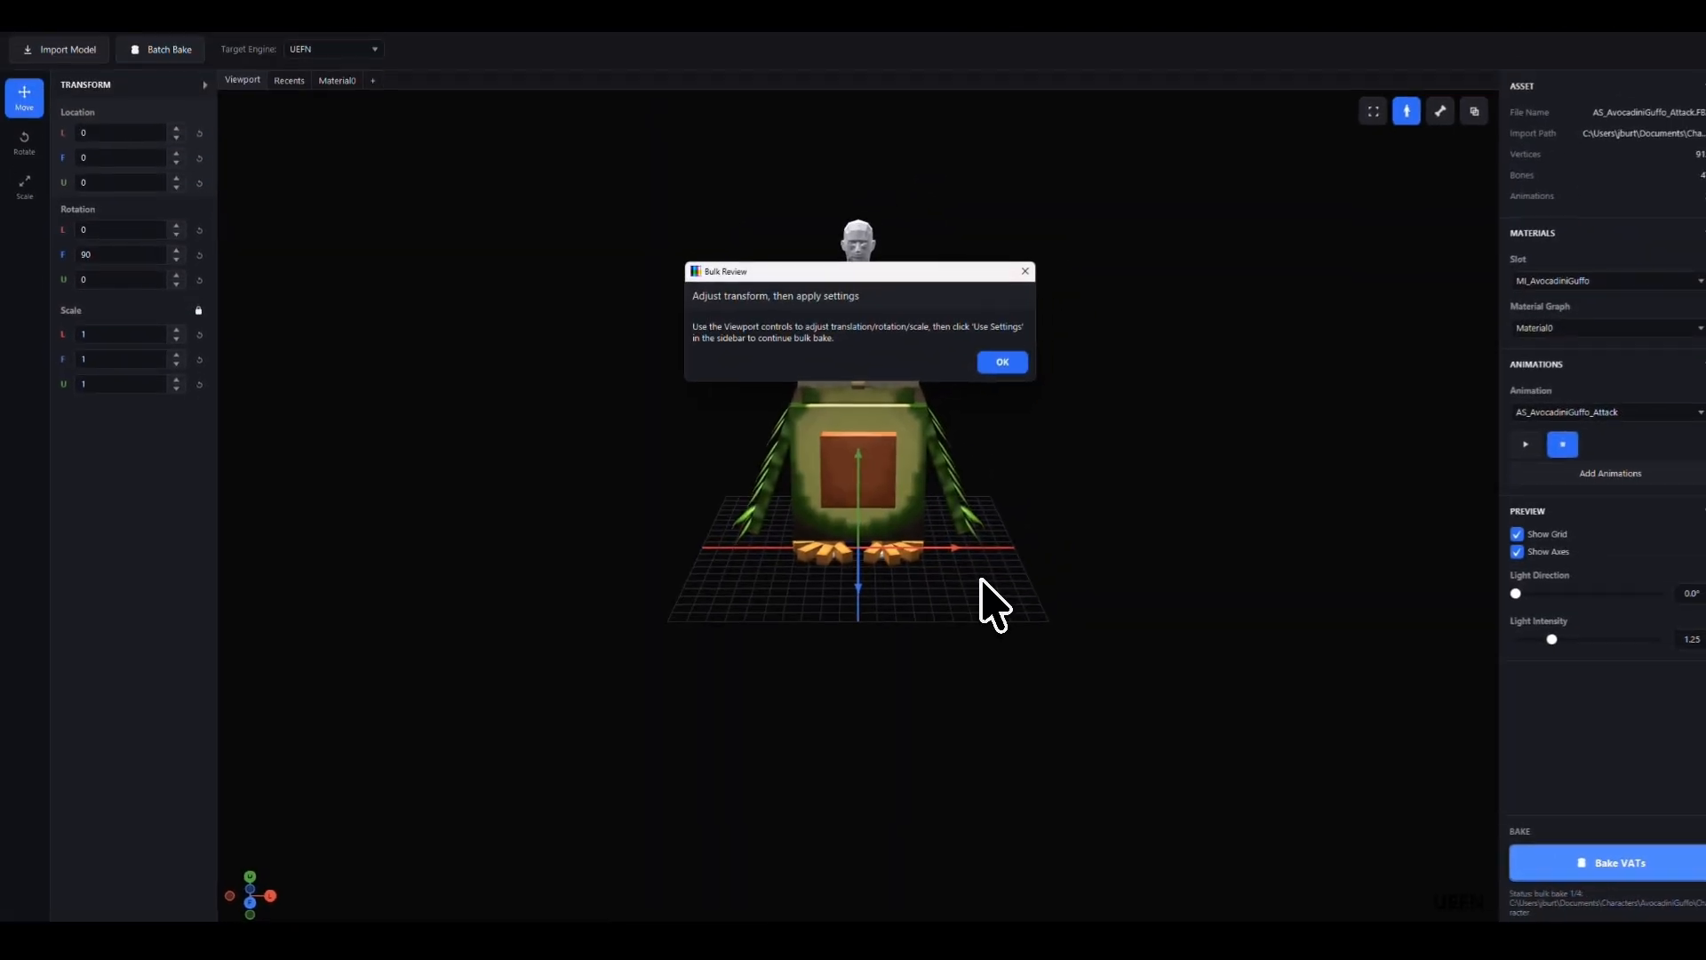
left_click(996, 367)
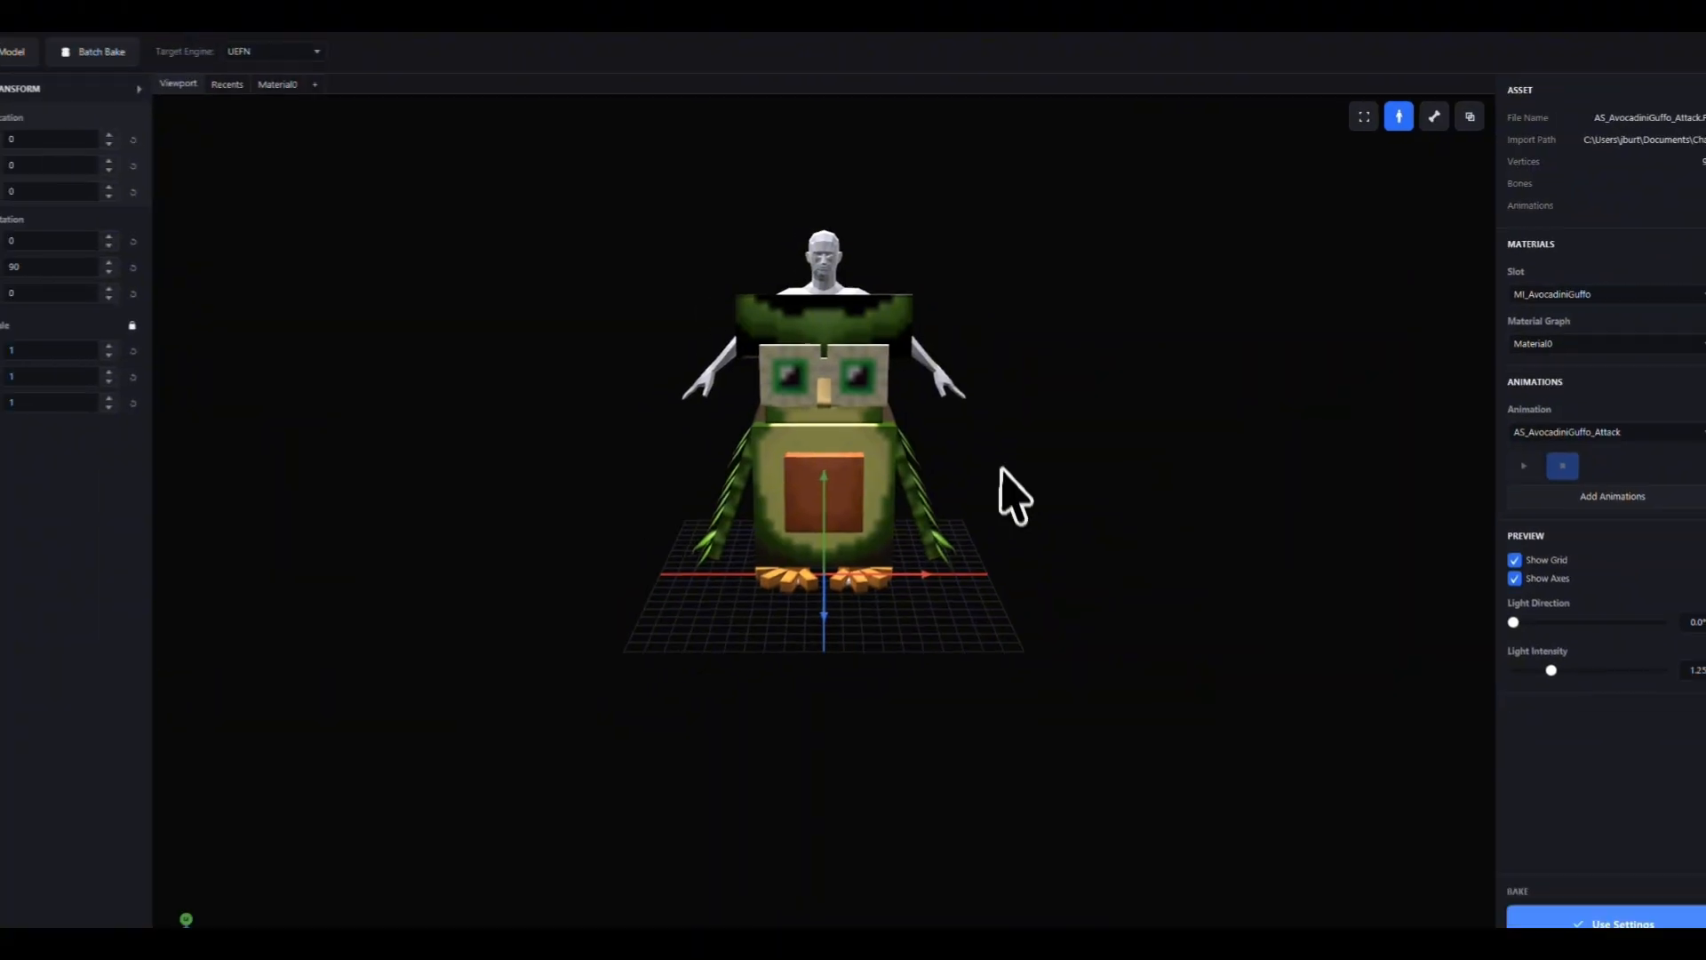
- Connect the Texture Sample's Alpha output to the Opacity Mask input of Material Output in the Material0 graph
left_click_drag(764, 497, 900, 398)
left_click(335, 89)
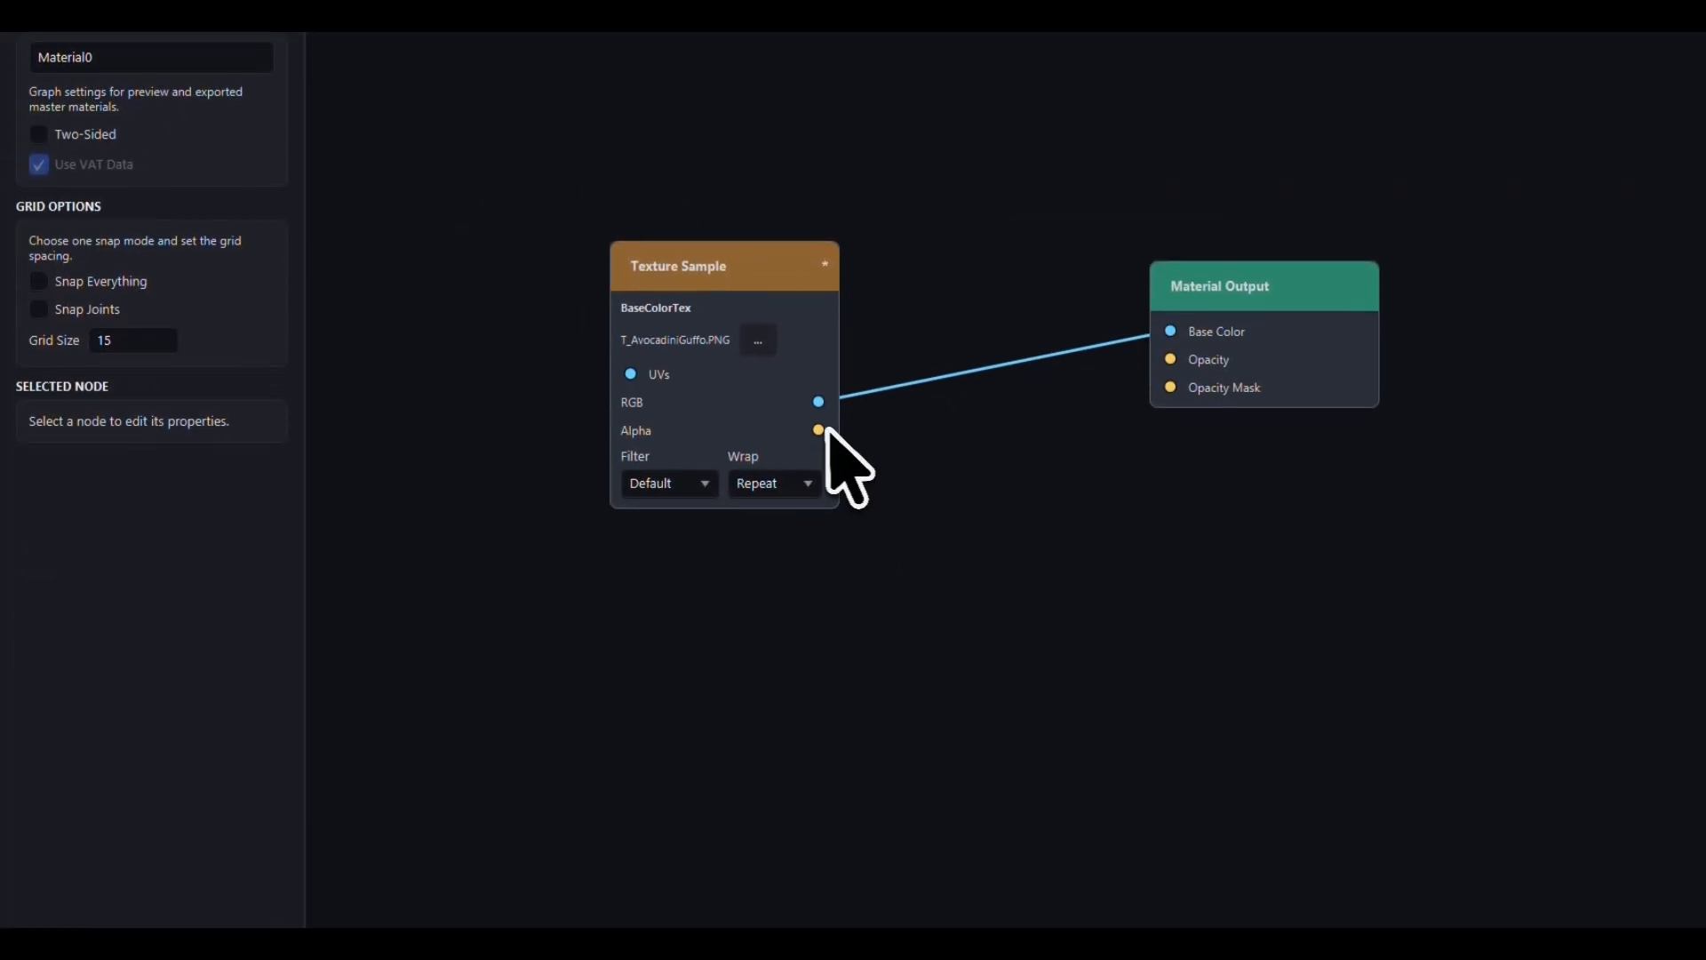
left_click_drag(819, 430, 929, 434)
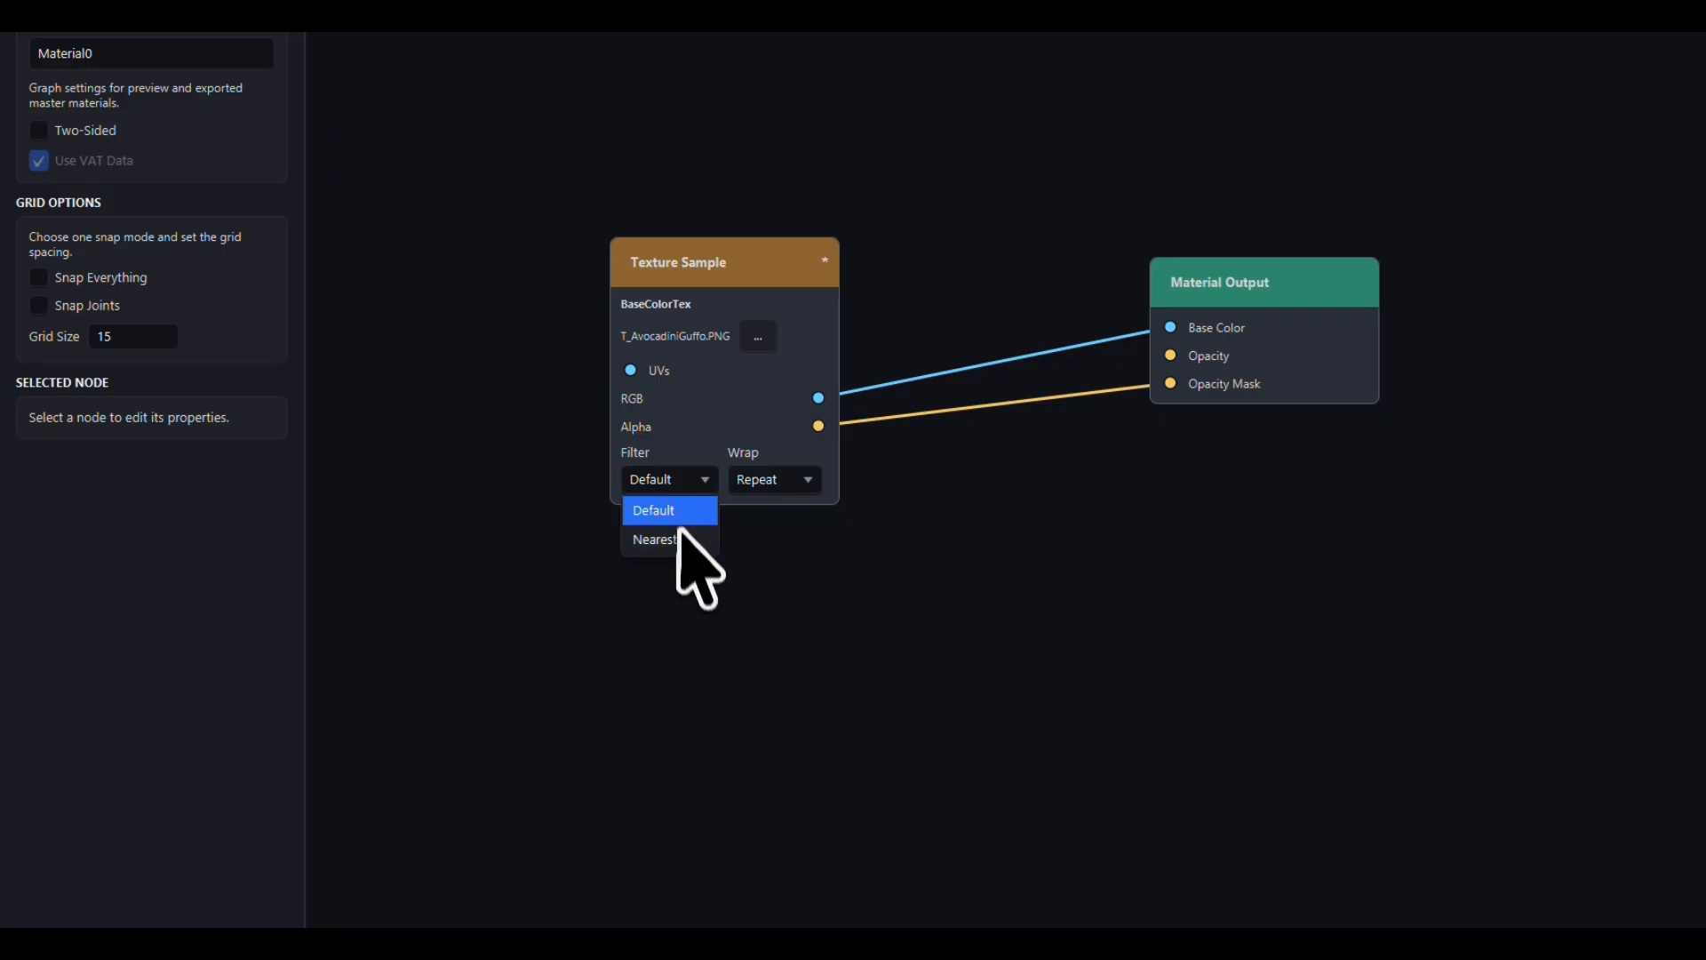
- Set the Texture Sample's filter to Nearest, make Material0 two-sided and compile the graph
left_click(39, 130)
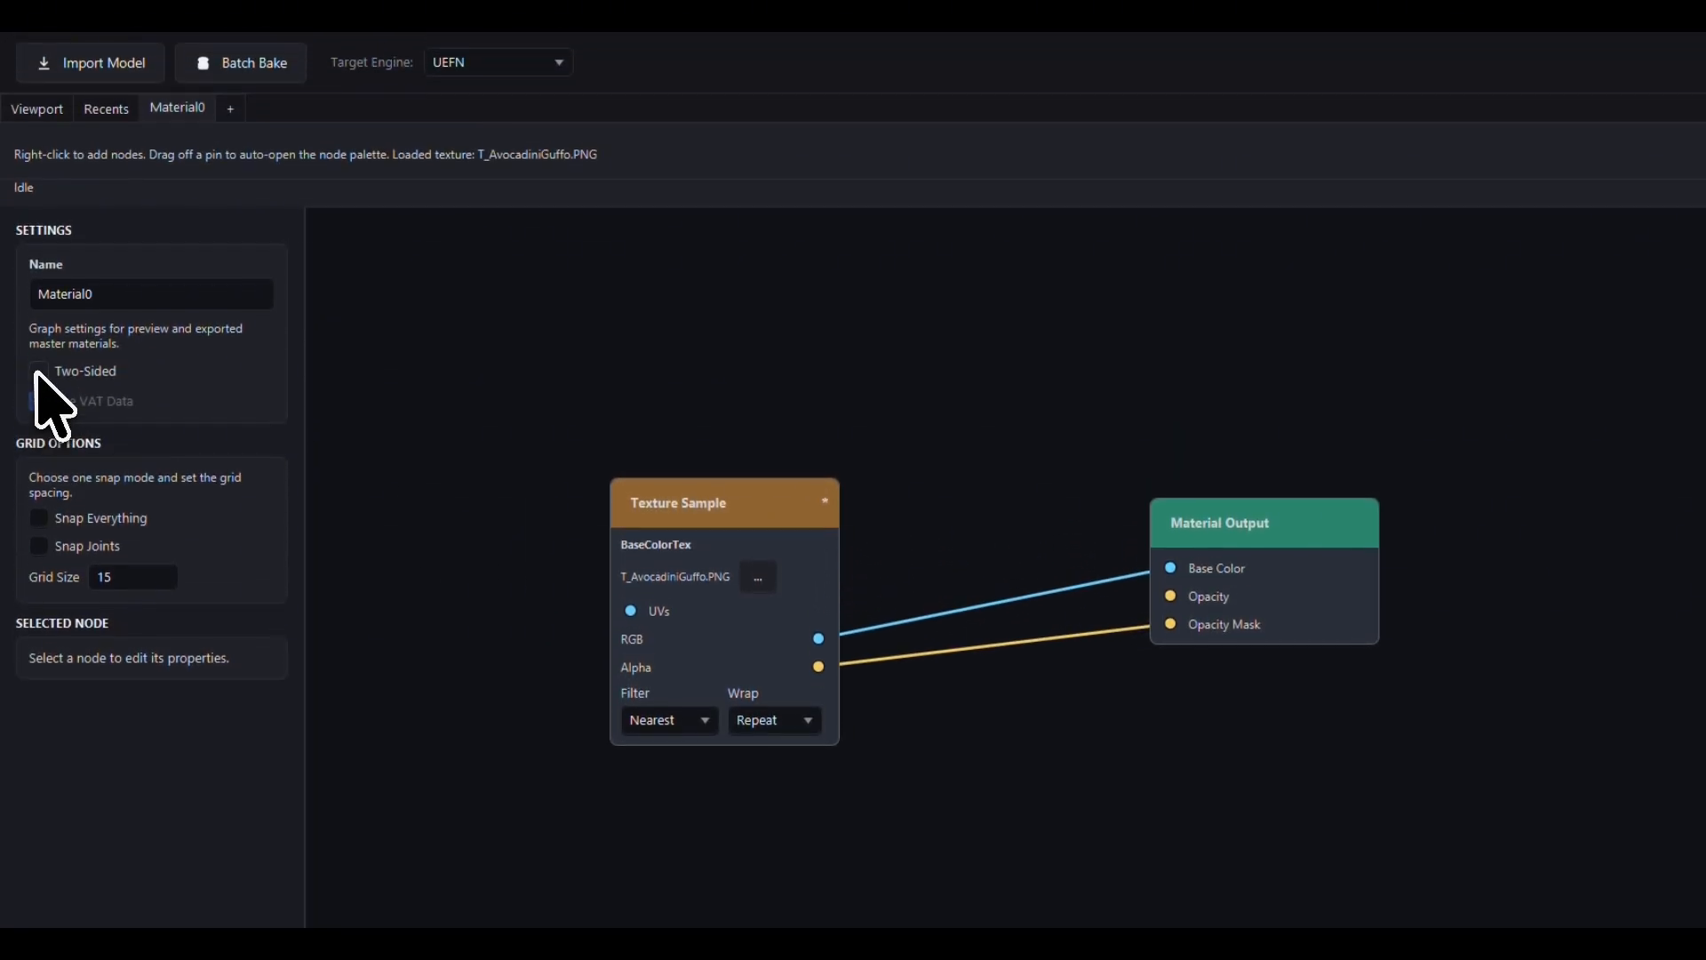
left_click(1676, 118)
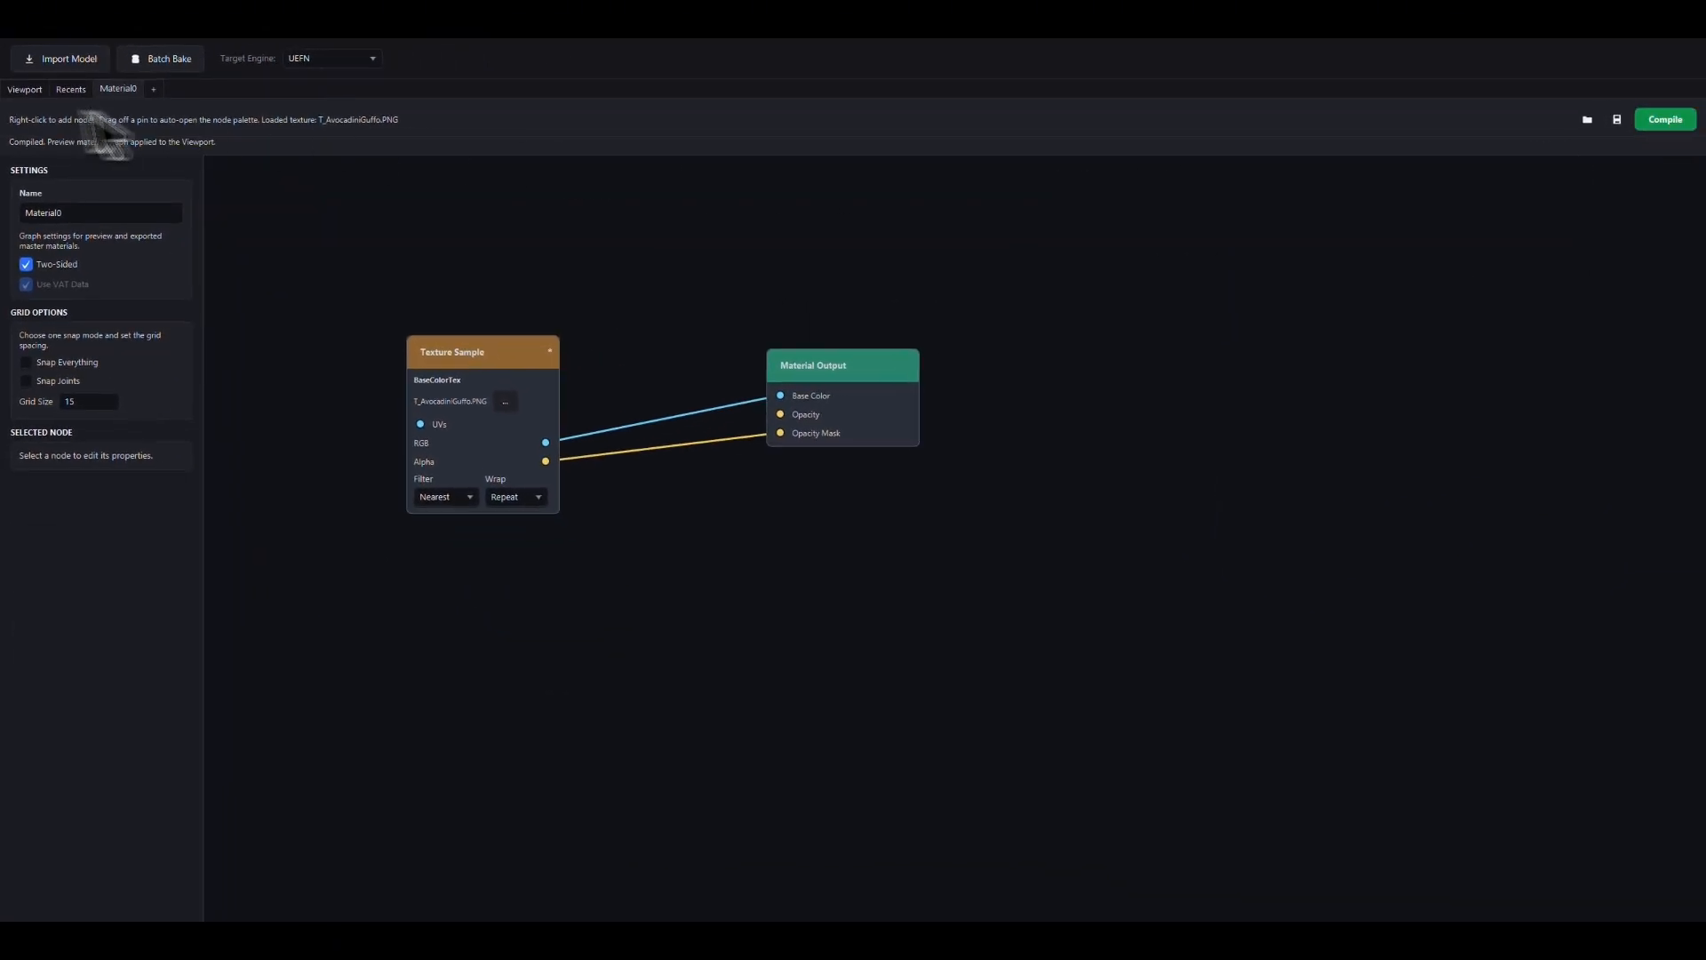
- Check the compiled material on the owl model, then run the bulk bake of the characters with these settings
left_click(24, 89)
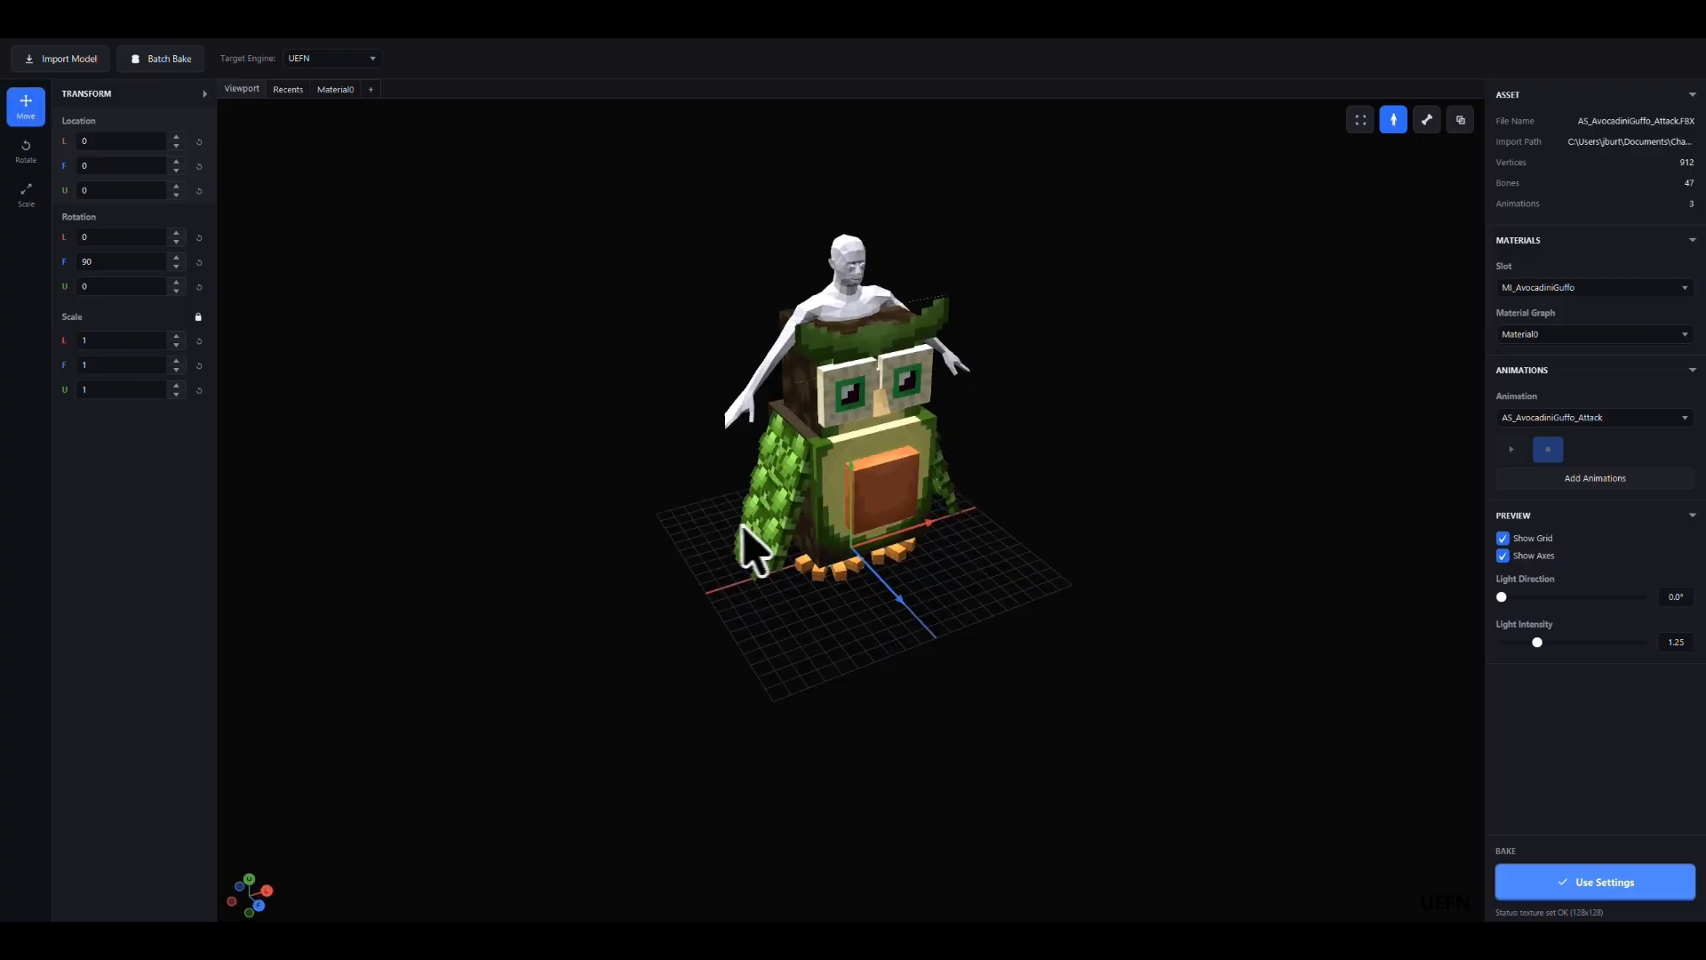
left_click_drag(782, 591, 1121, 662)
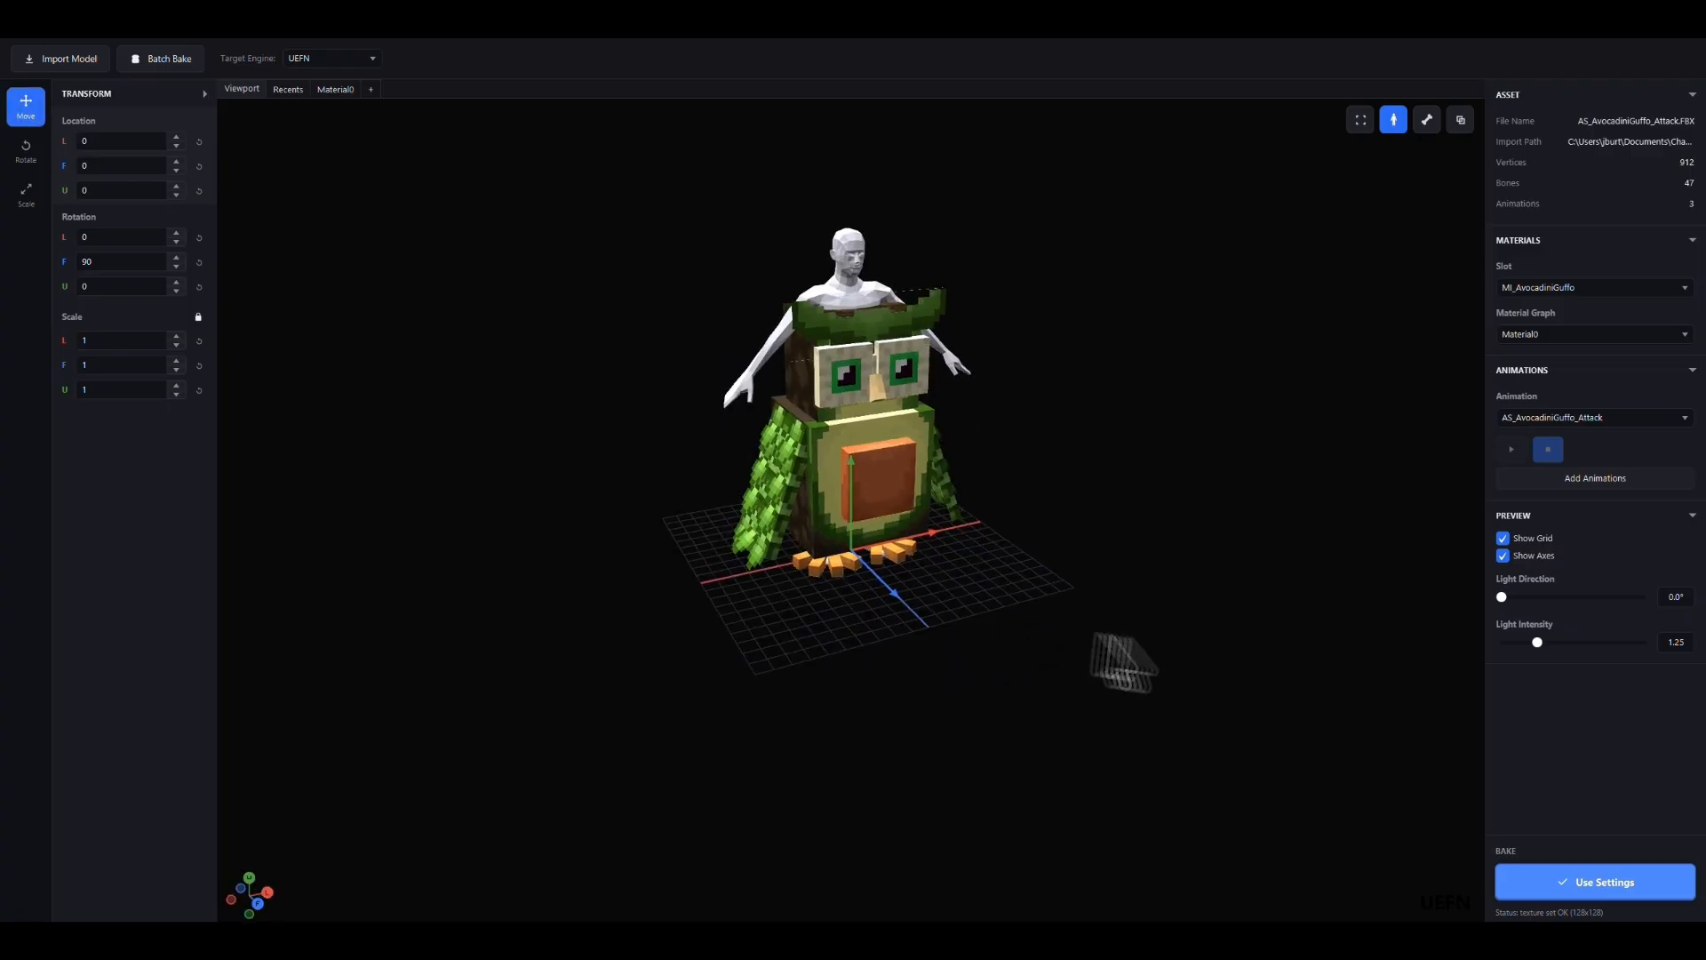
left_click(1599, 882)
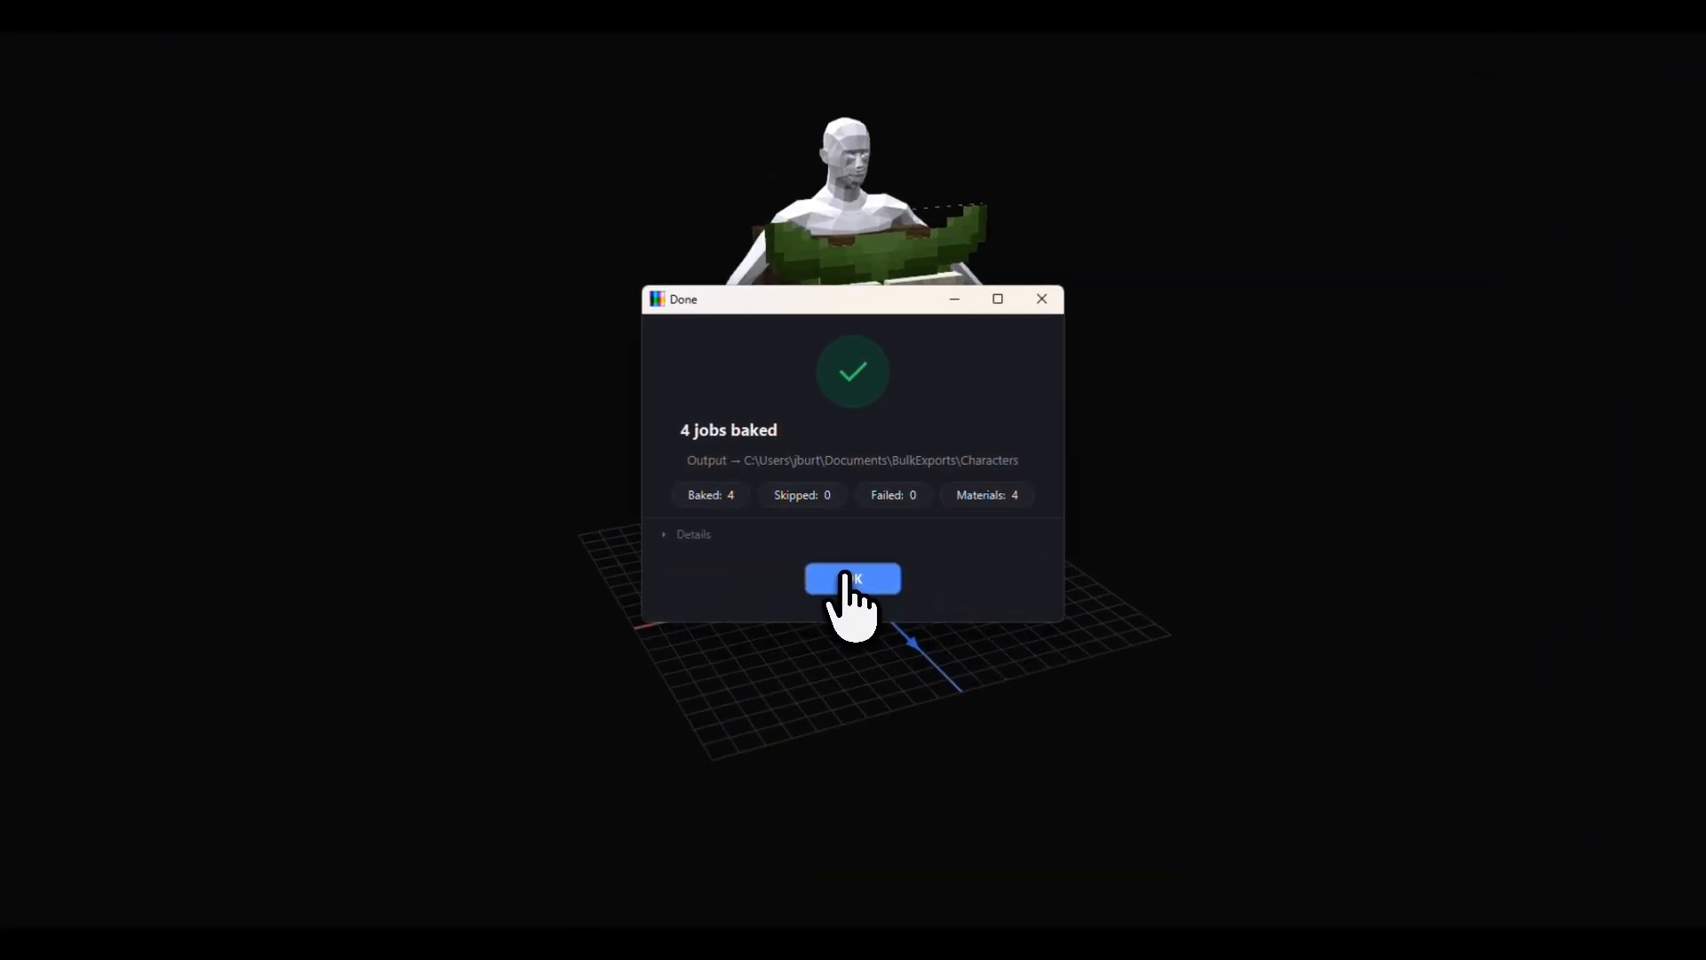
left_click(845, 582)
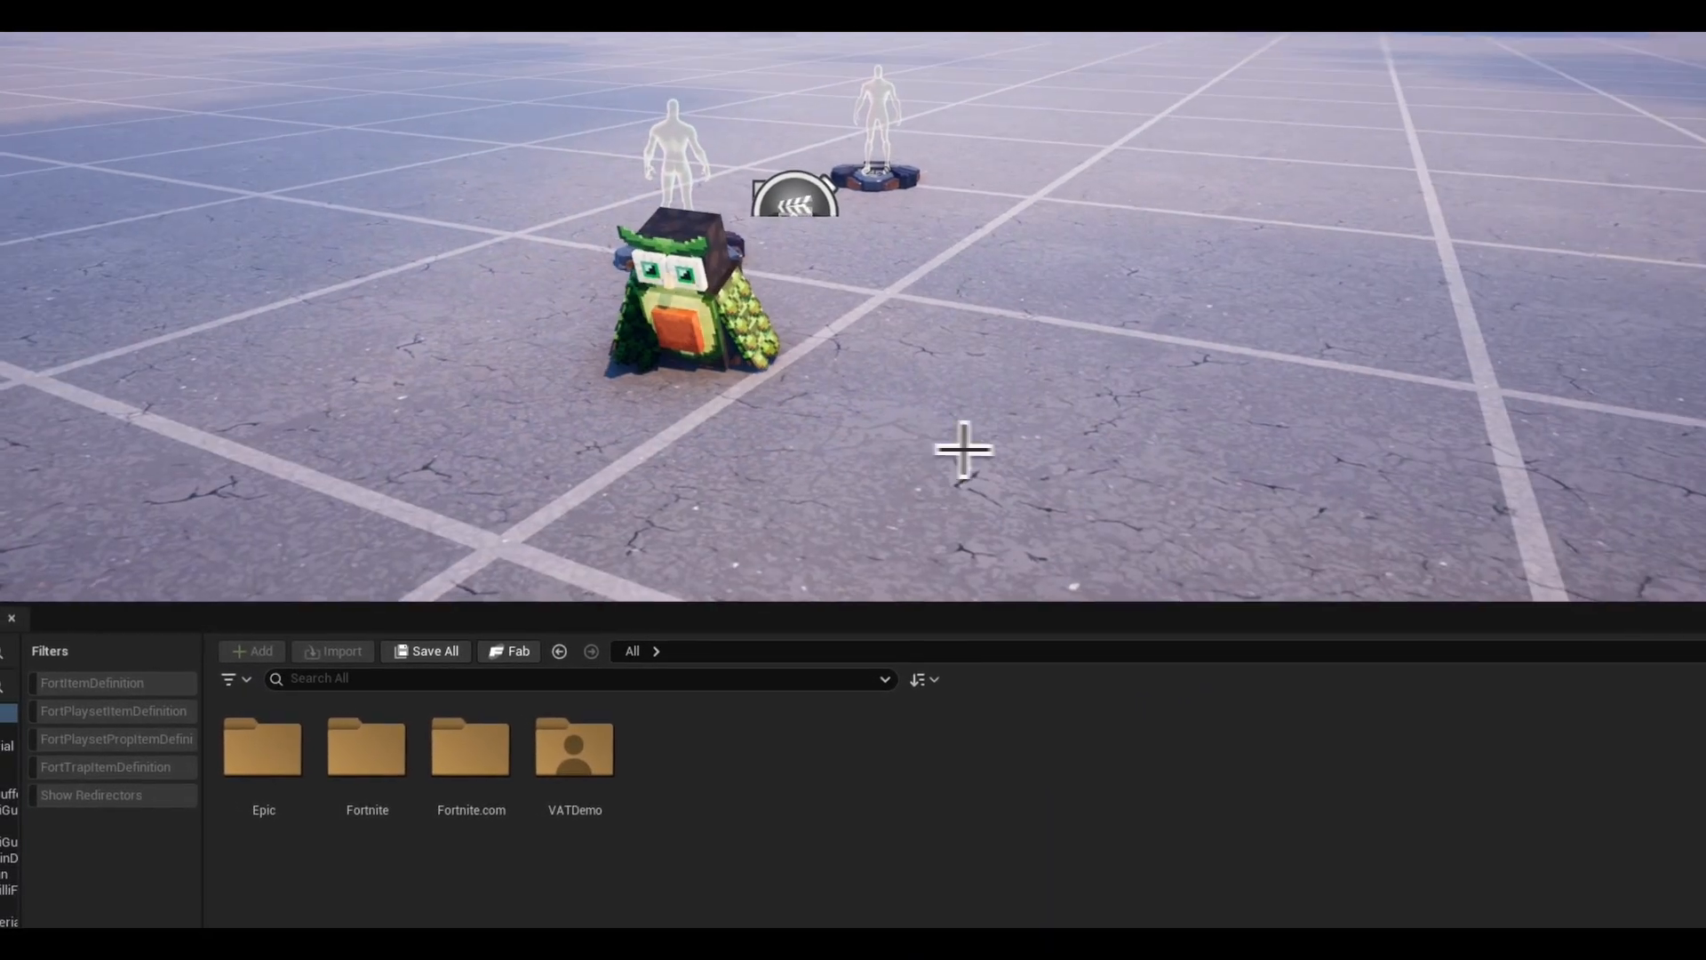
- In UEFN, place SM_AvocadiniGuffo from VATDemo/VAT/Characters/AvocadiniGuffo on an empty area of the level
right_click_drag(964, 449, 693, 338)
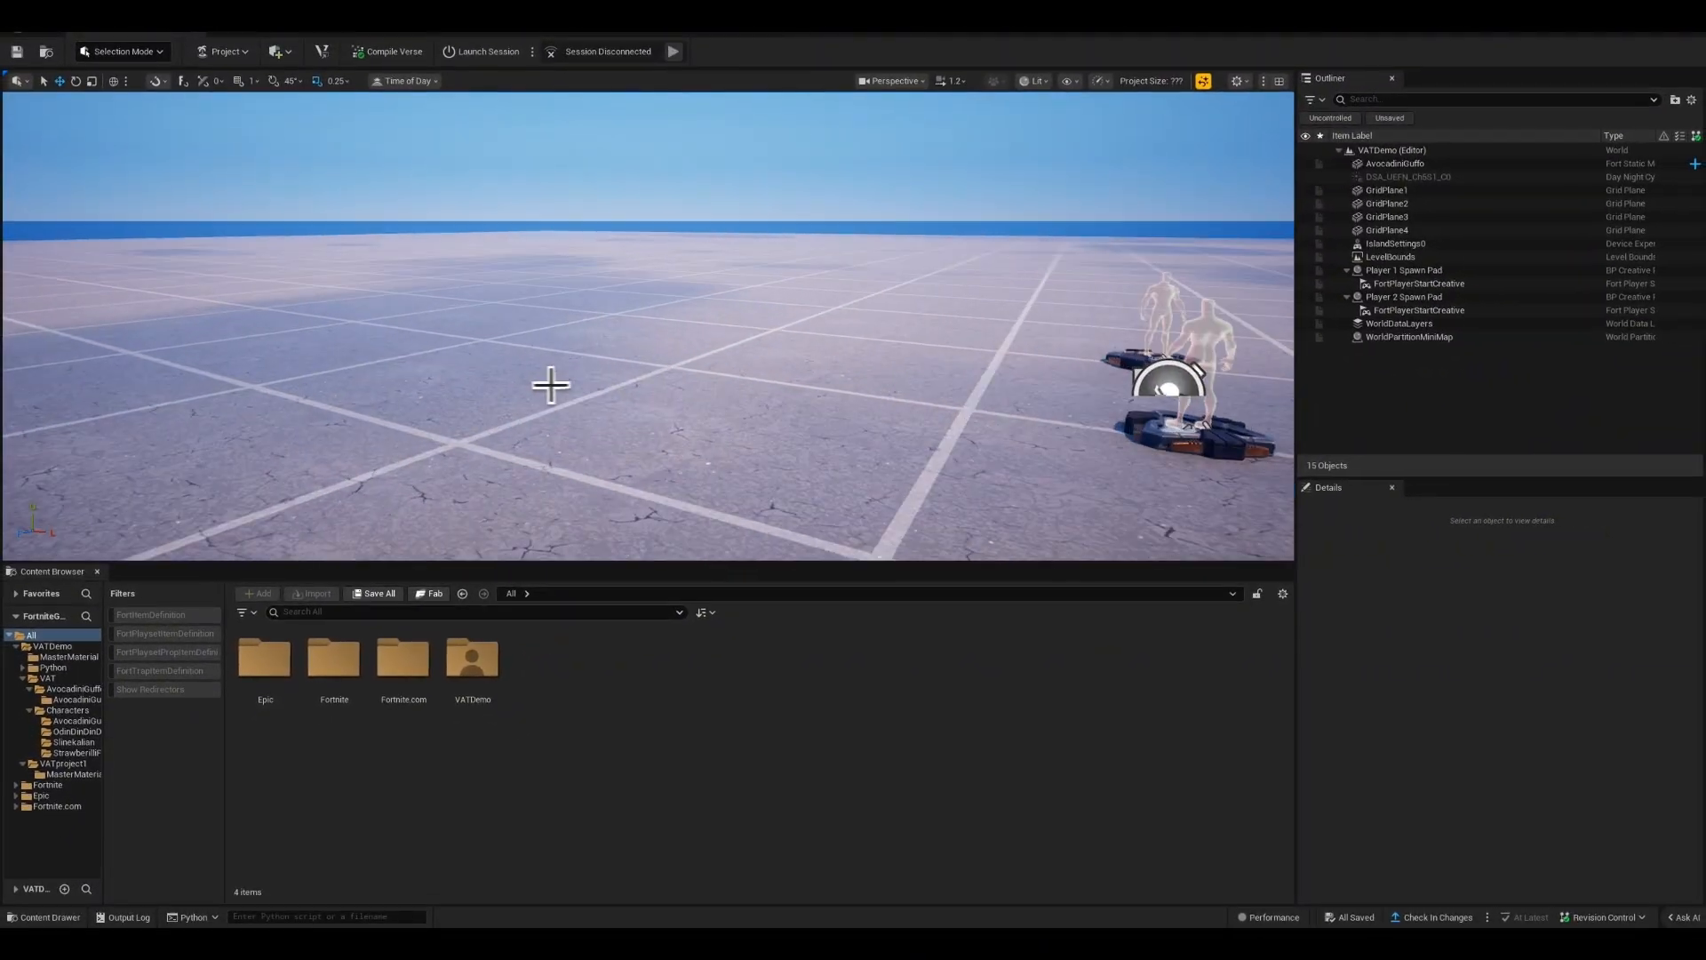
right_click_drag(551, 384, 607, 470)
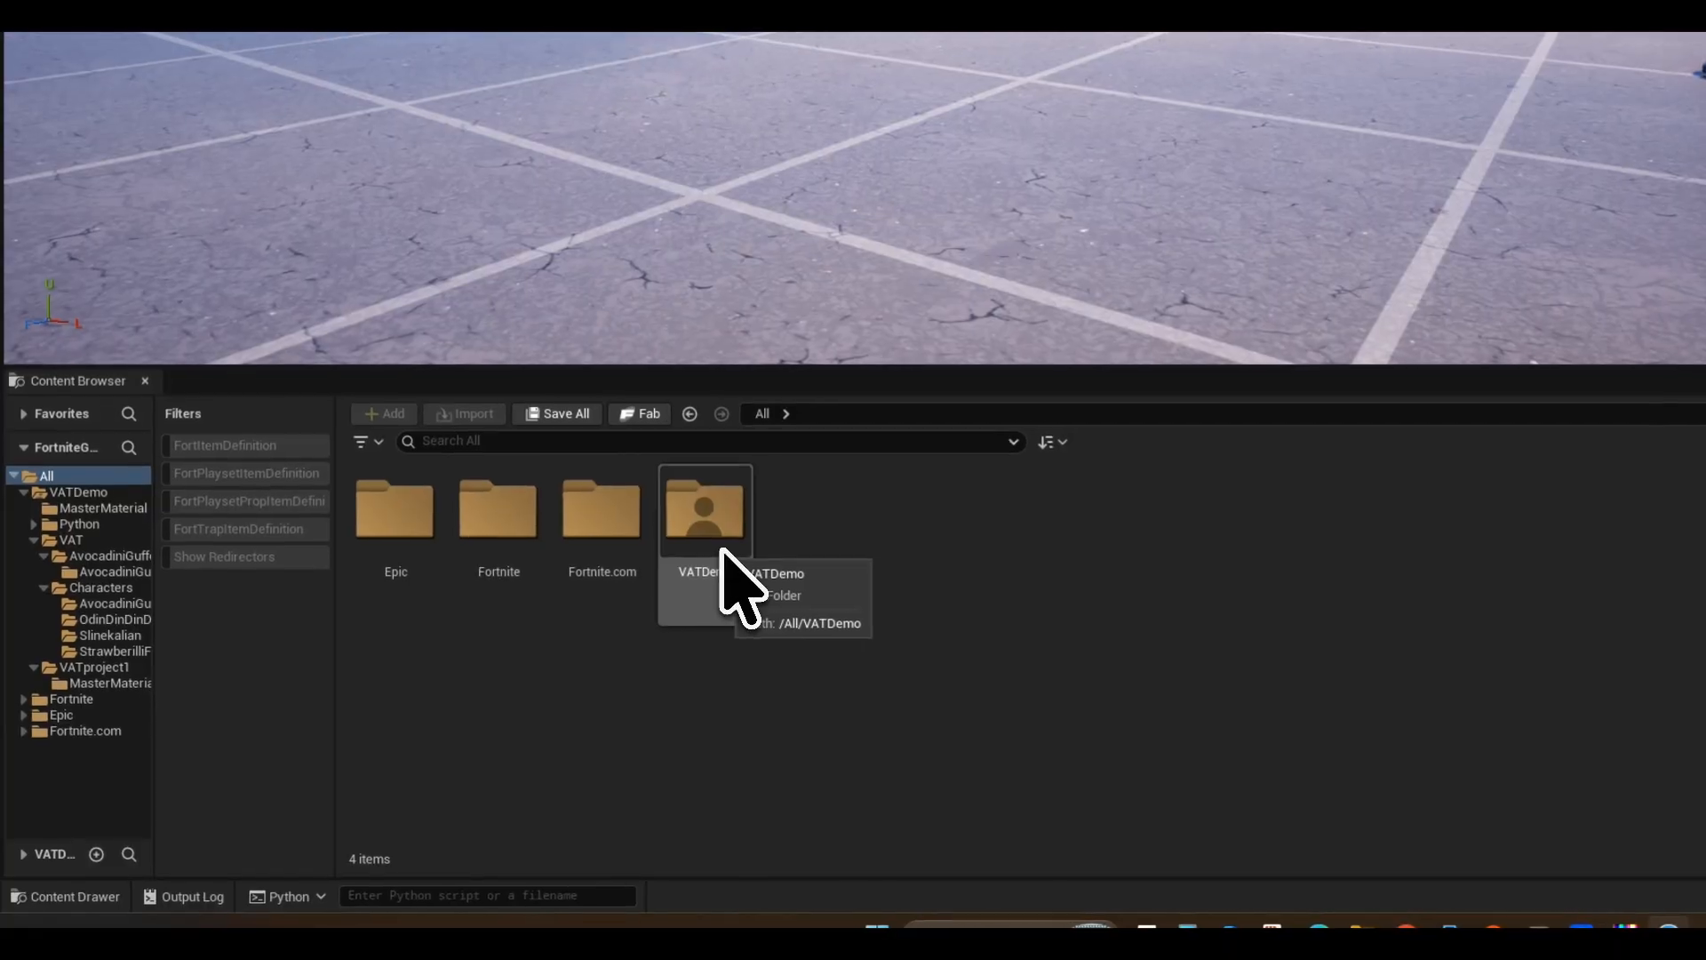
double_click(481, 684)
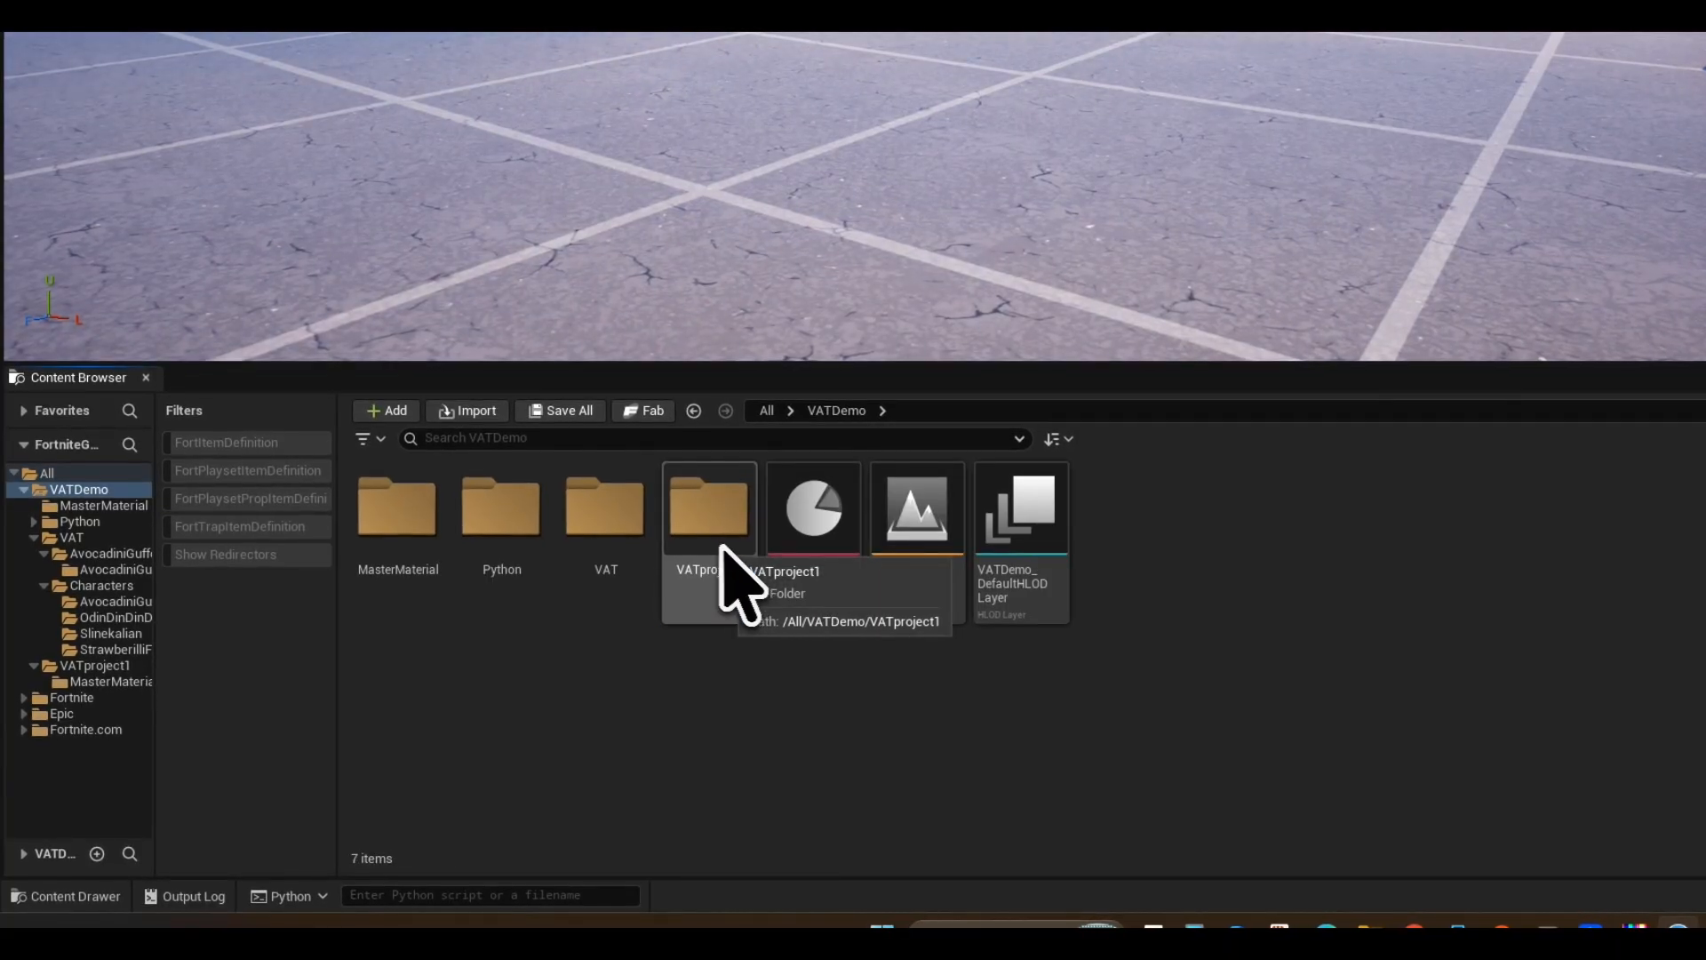
double_click(604, 515)
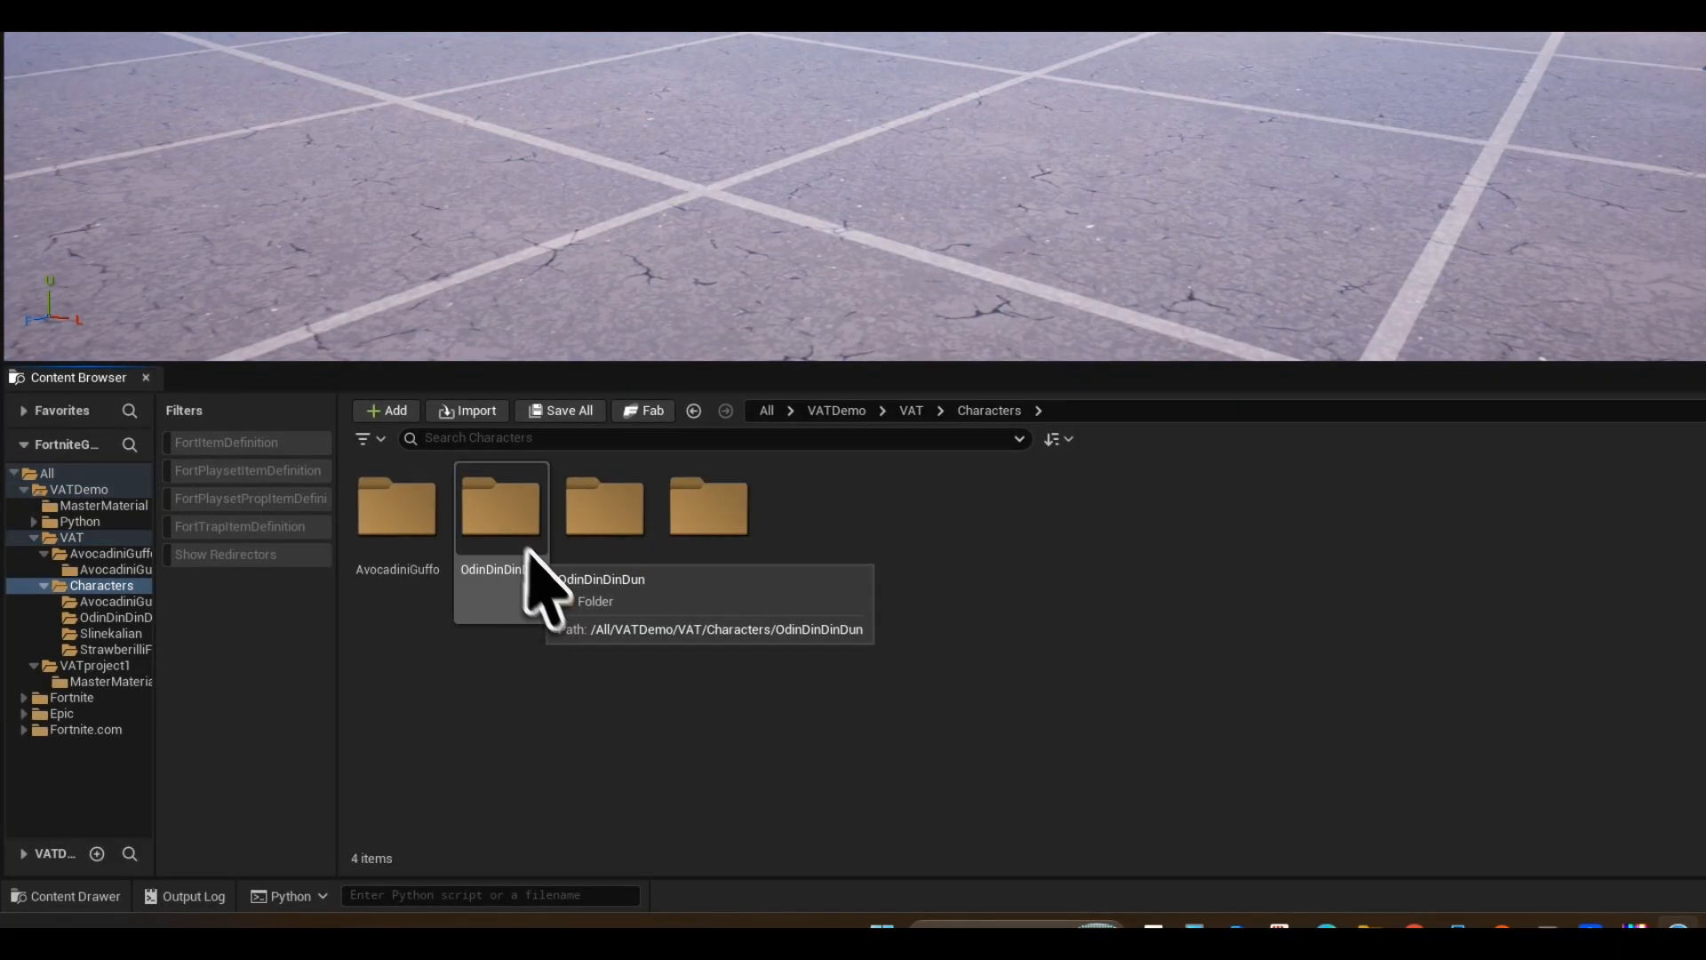
double_click(405, 542)
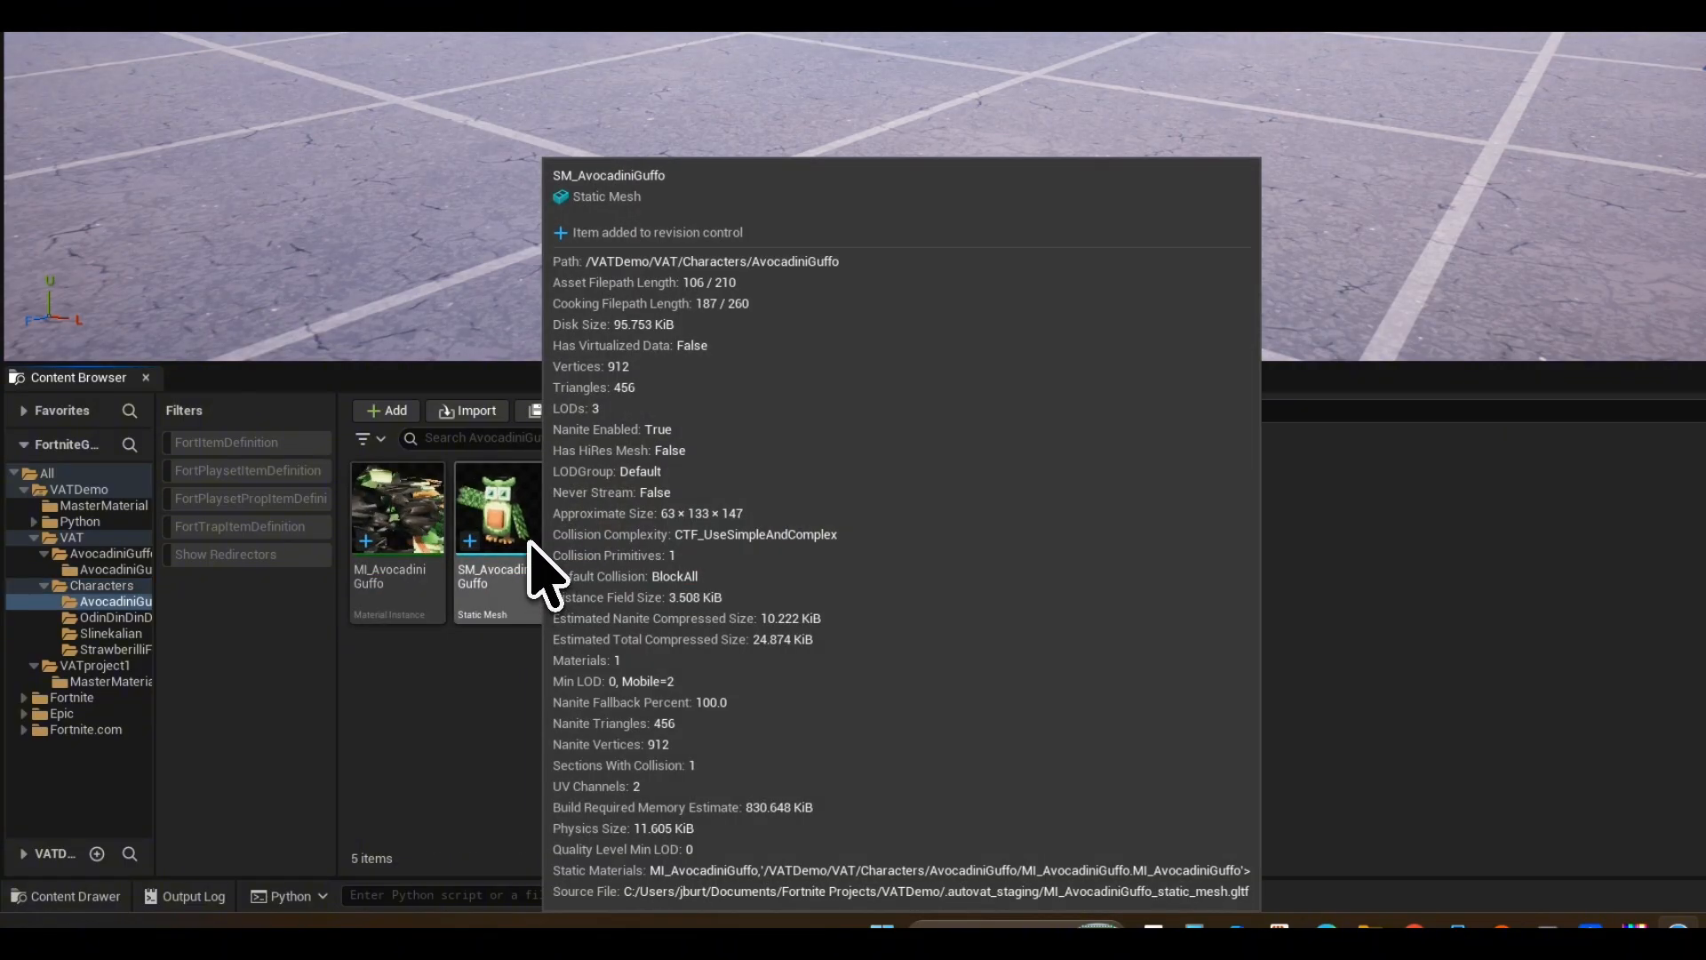
left_click_drag(533, 572, 826, 152)
right_click_drag(794, 477, 918, 480)
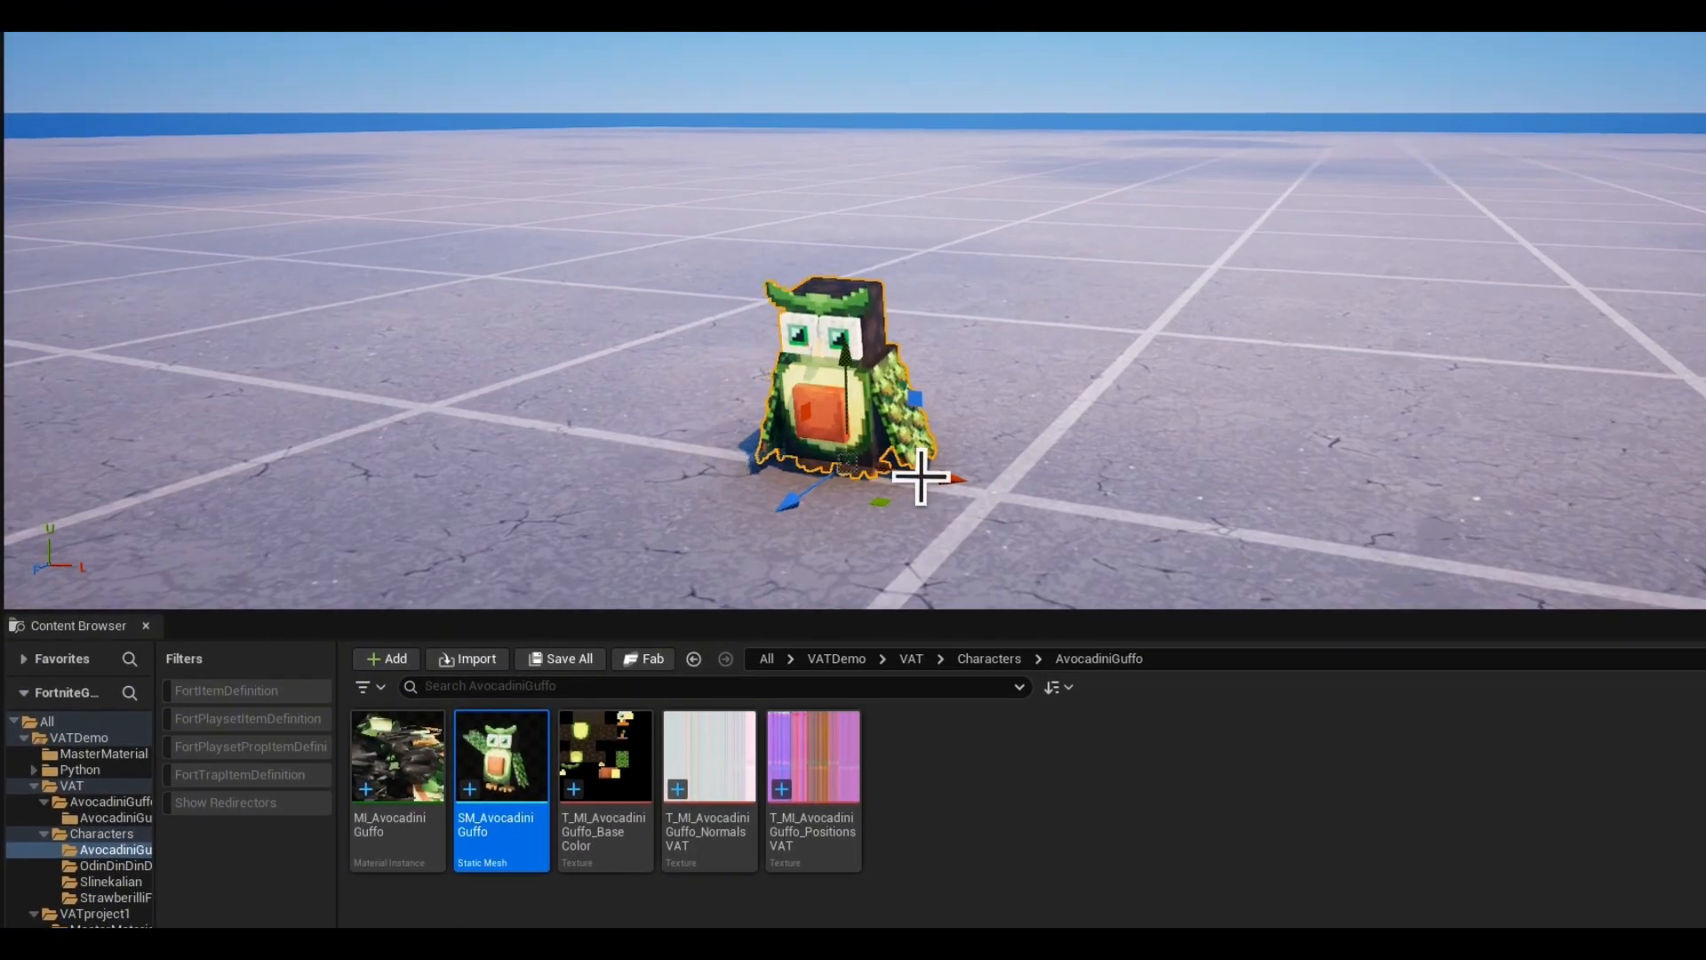
- Place the SM_OdinDinDinDun static mesh from its Characters subfolder in the level beside the new owl
left_click(978, 662)
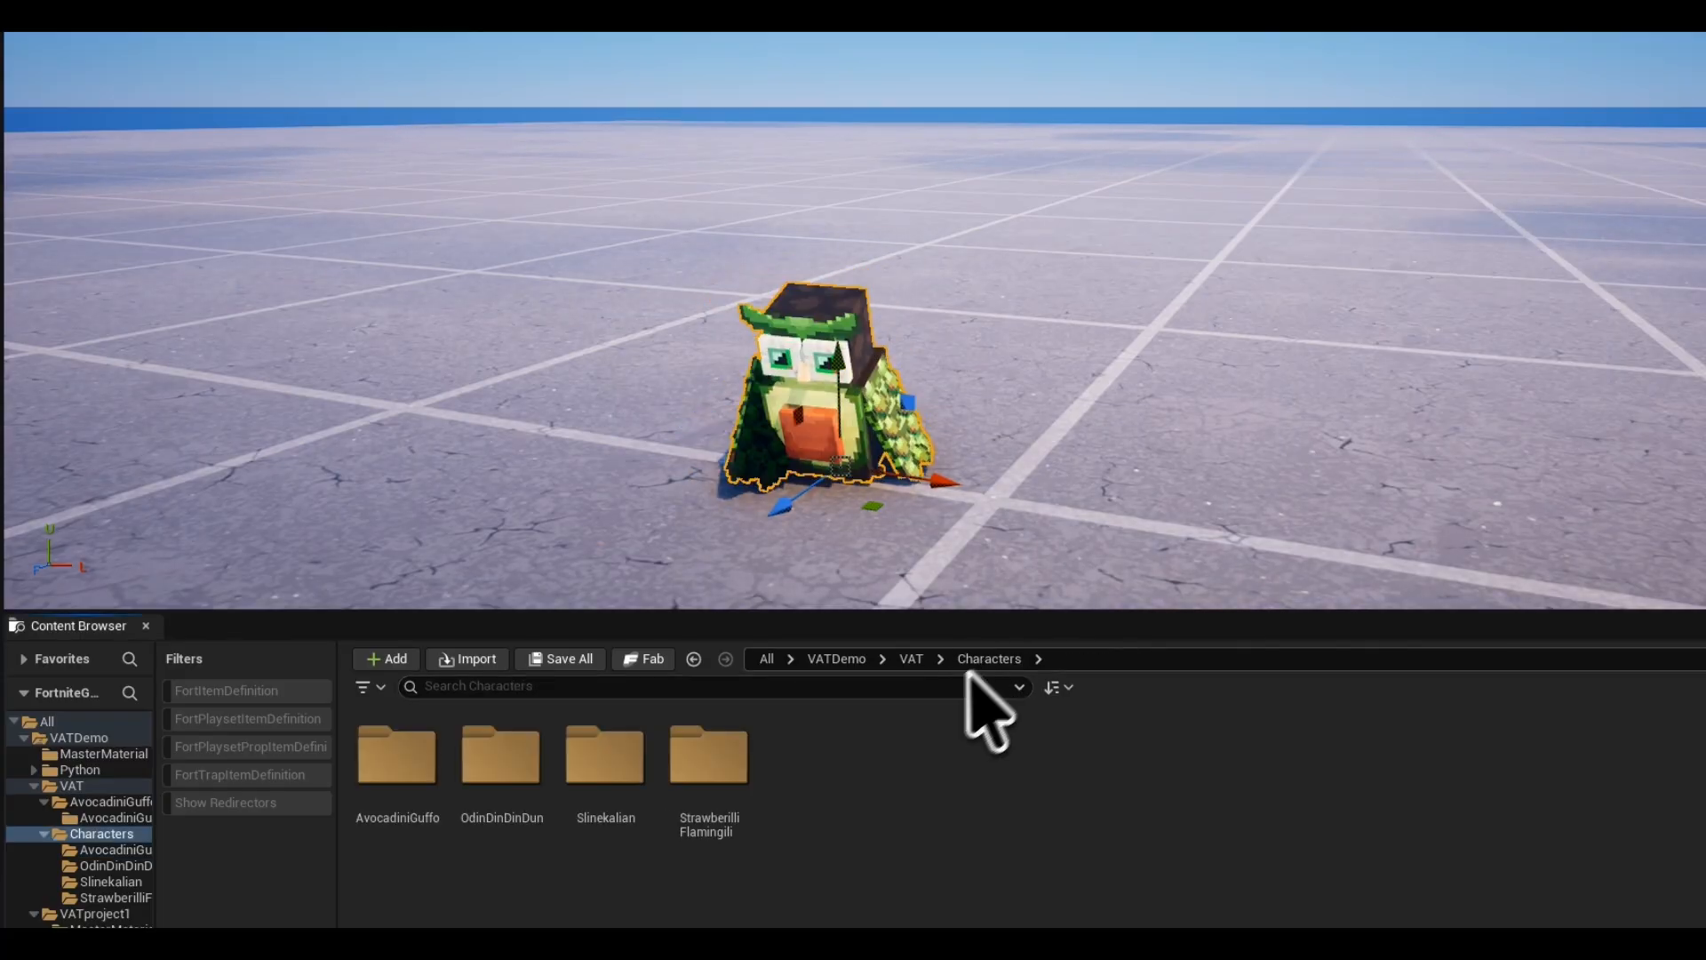
double_click(524, 764)
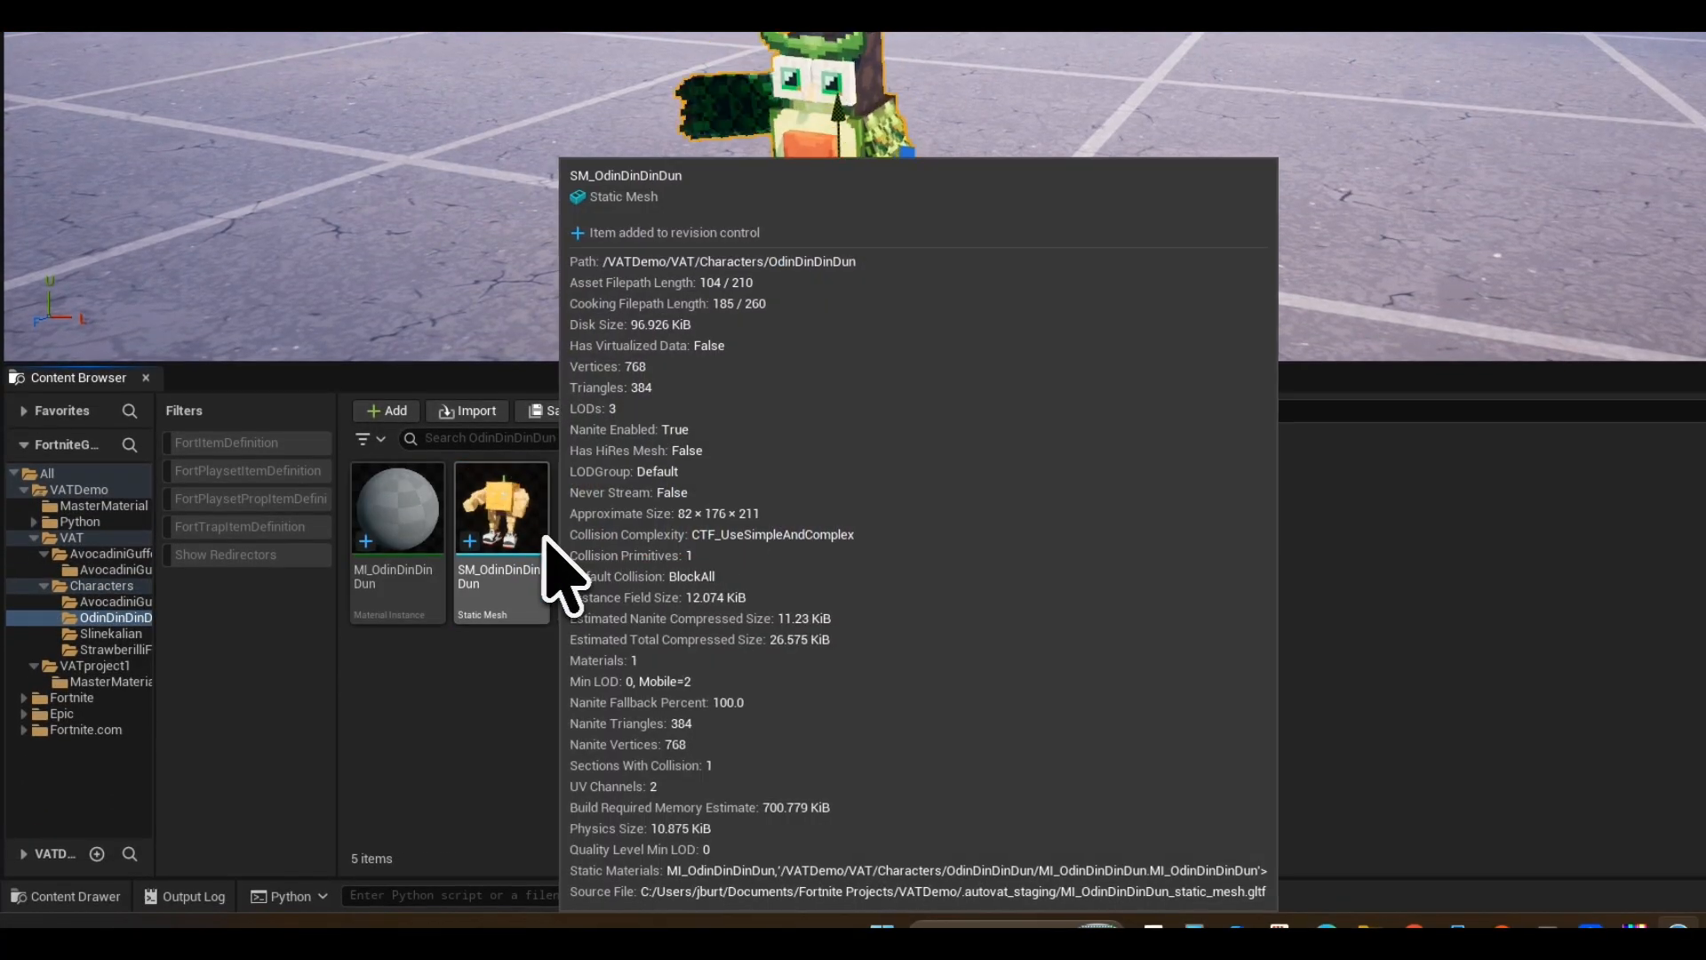
left_click_drag(543, 536, 1058, 316)
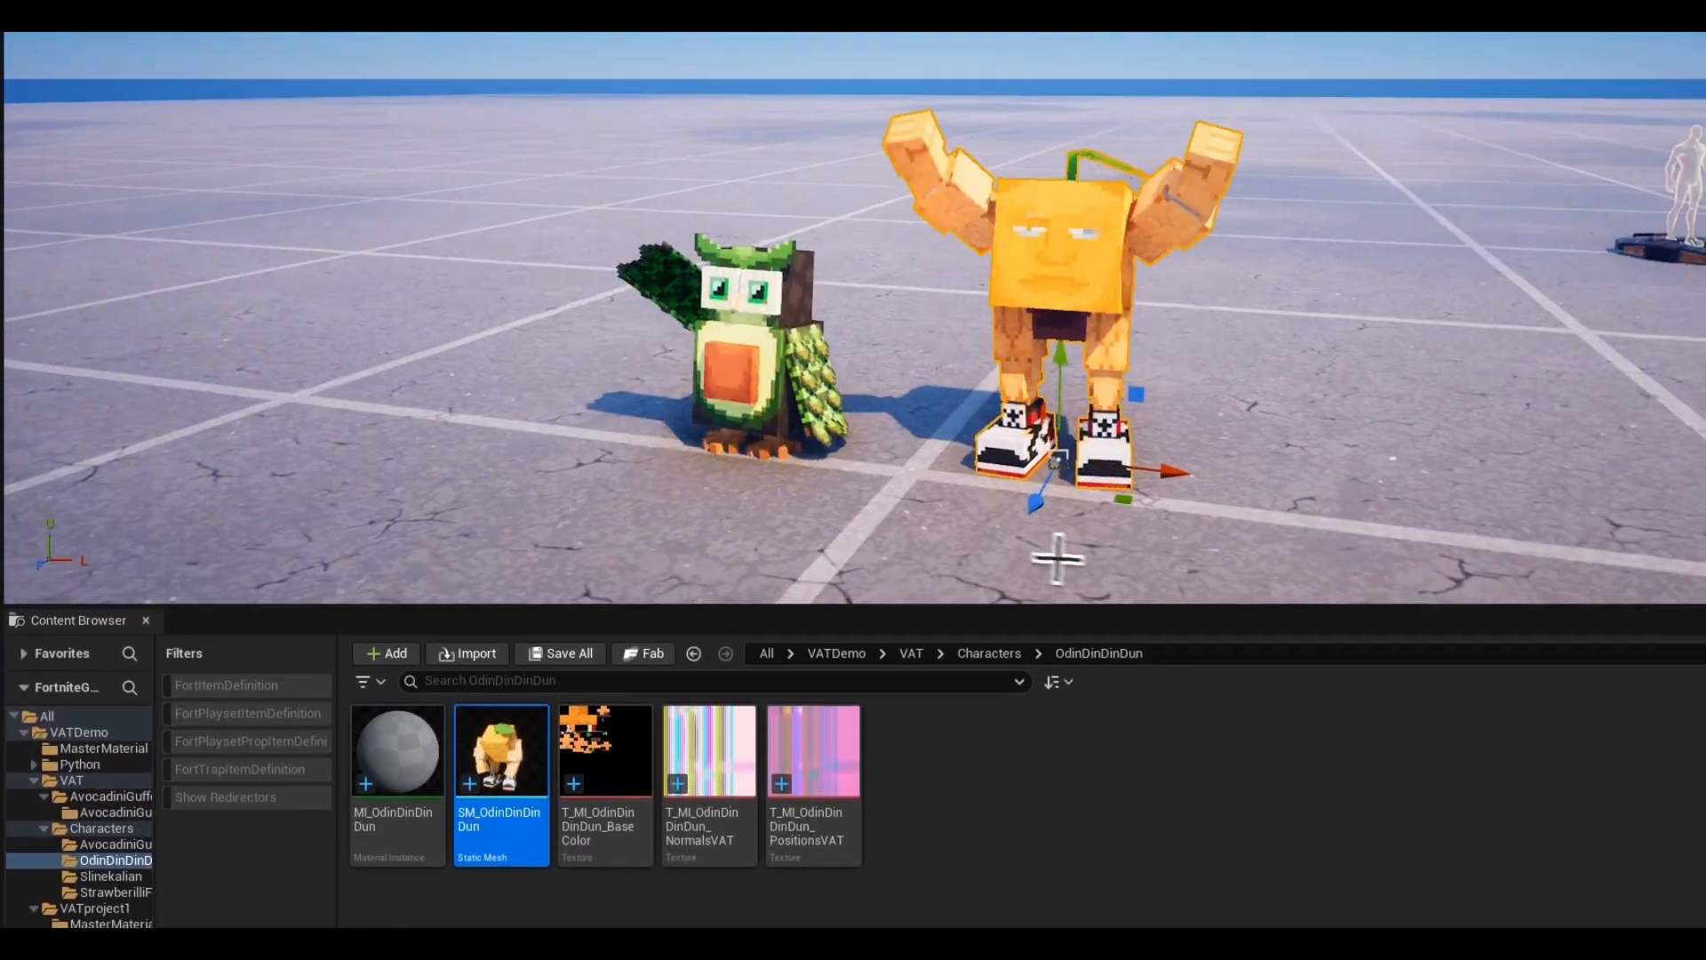
right_click_drag(956, 552, 966, 552)
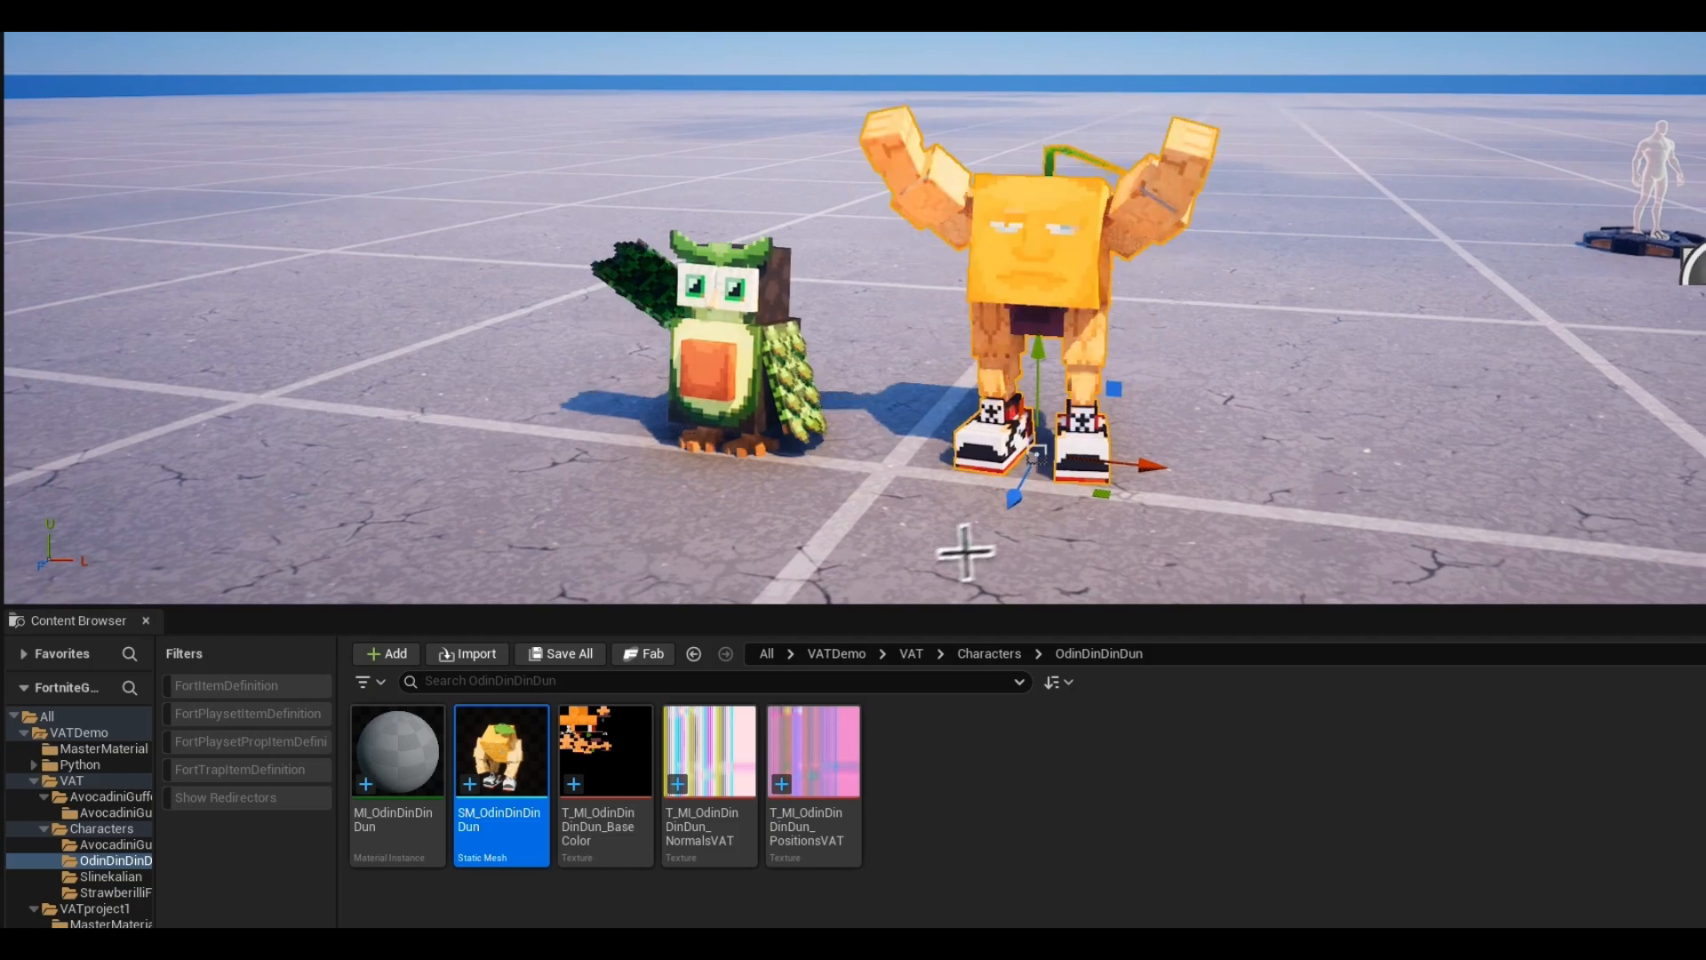
- Complete the character row with SM_Slinekalian beside OdinDinDinDun and SM_StrawberilliFlamingili on the owl's free side, from their Characters subfolders
left_click(966, 658)
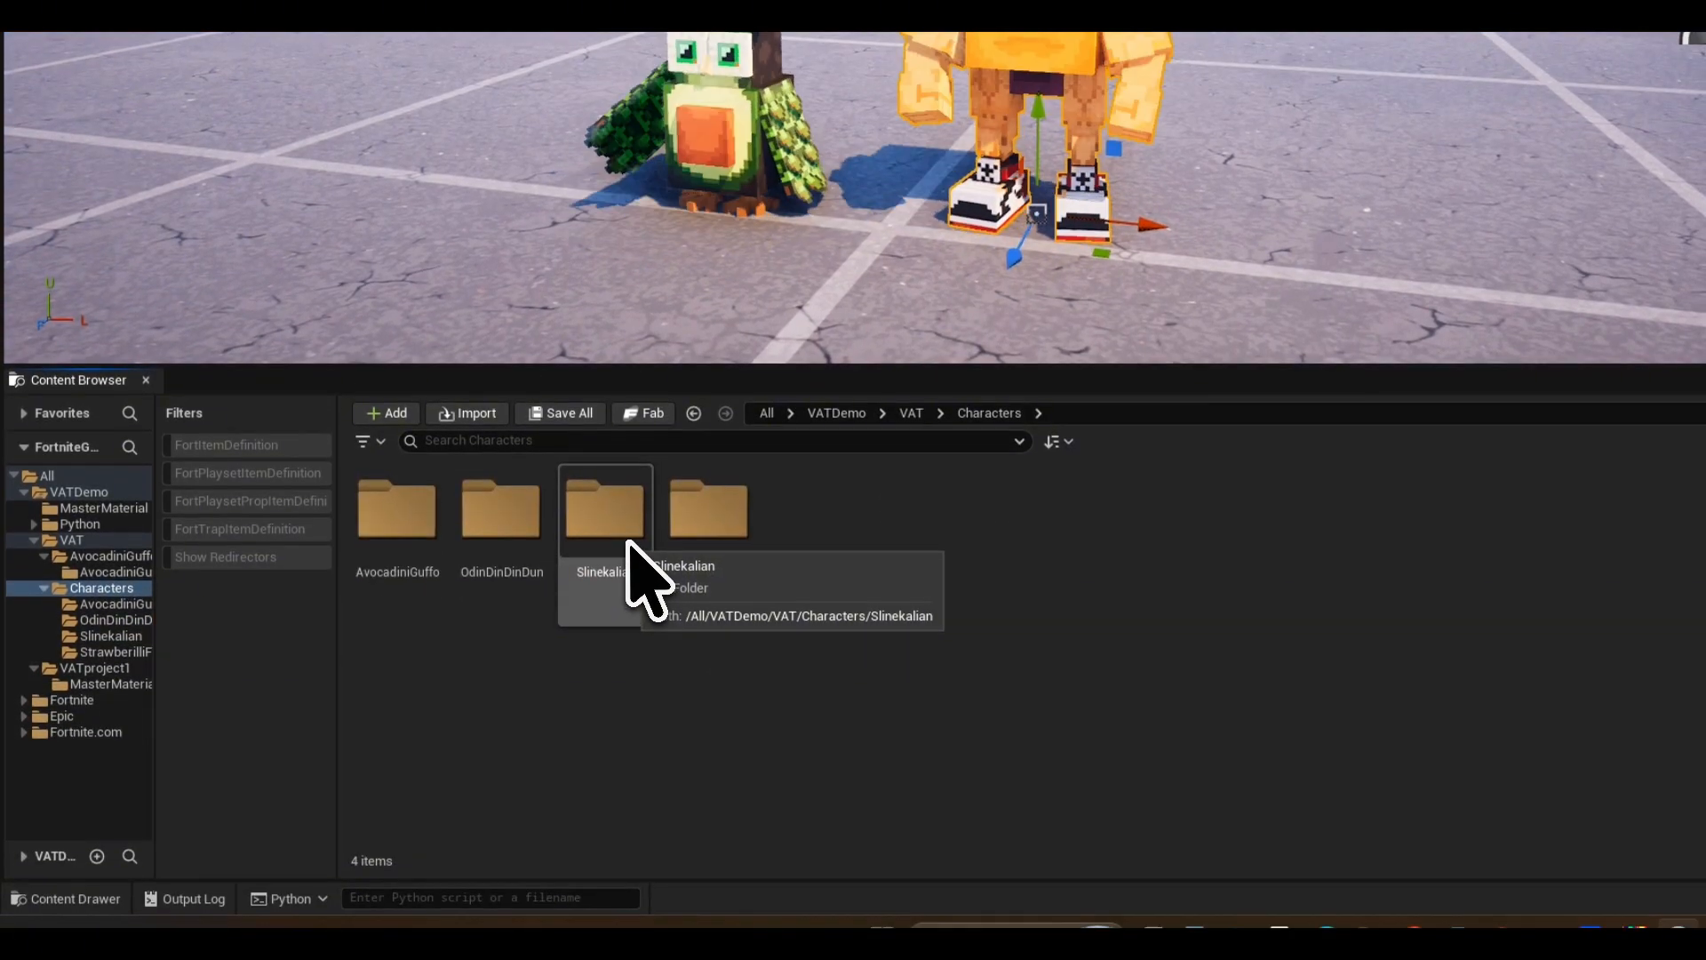
double_click(647, 572)
left_click_drag(531, 575, 1313, 260)
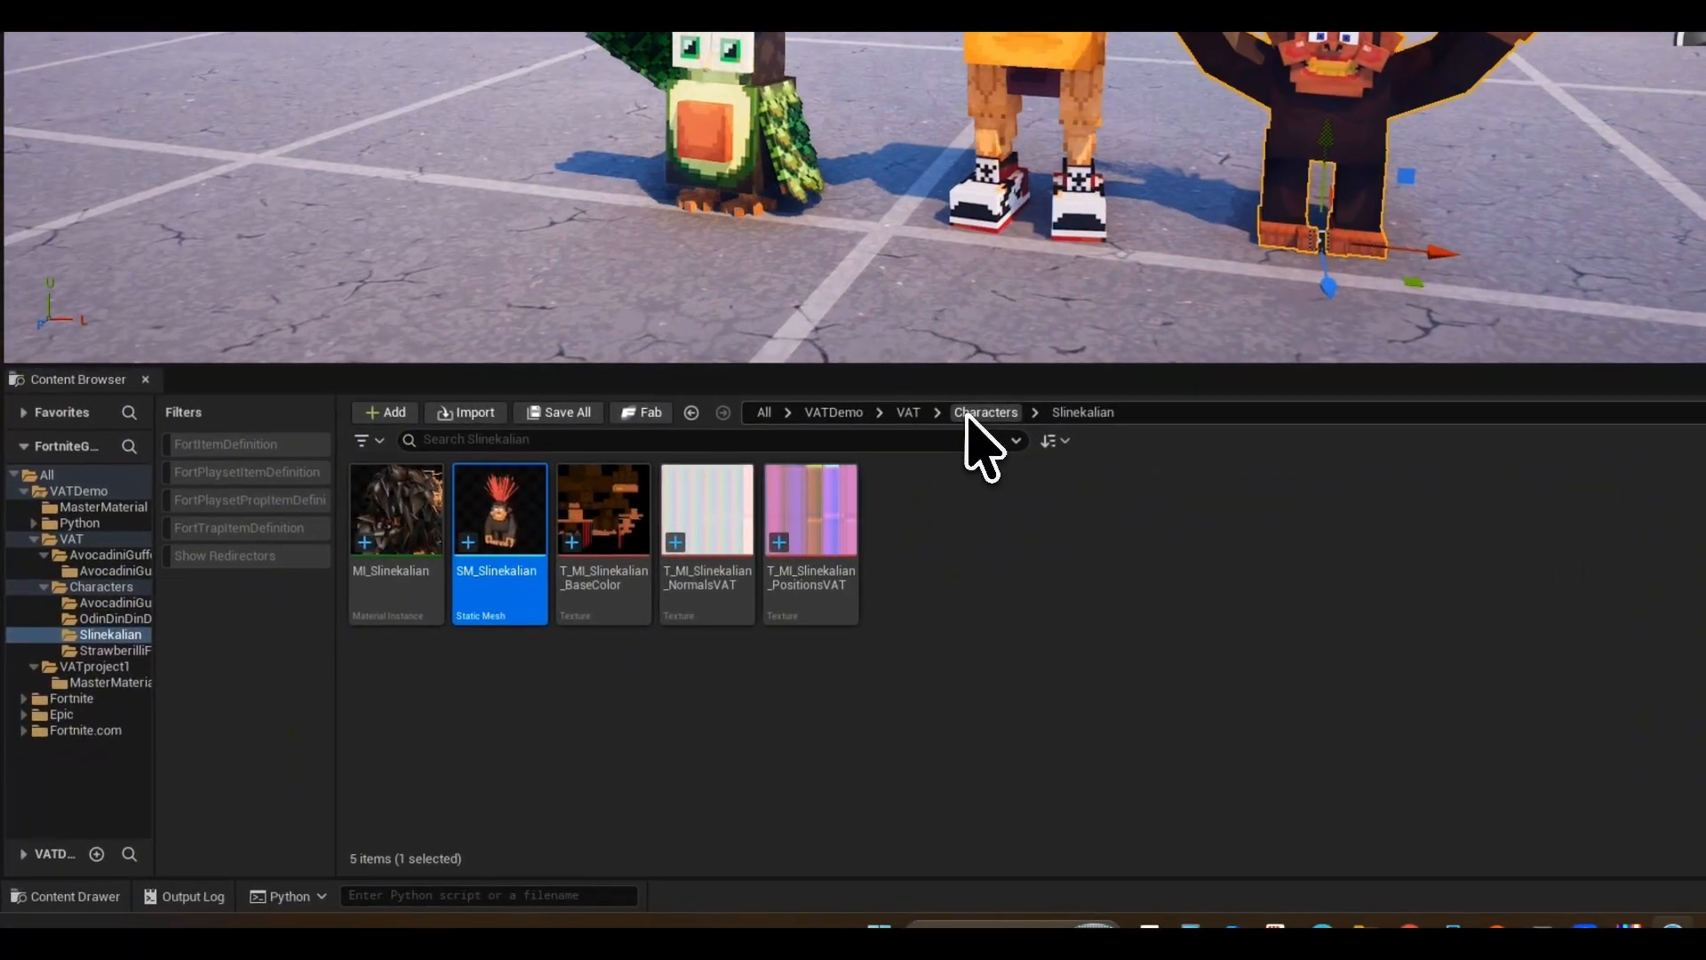
left_click(658, 592)
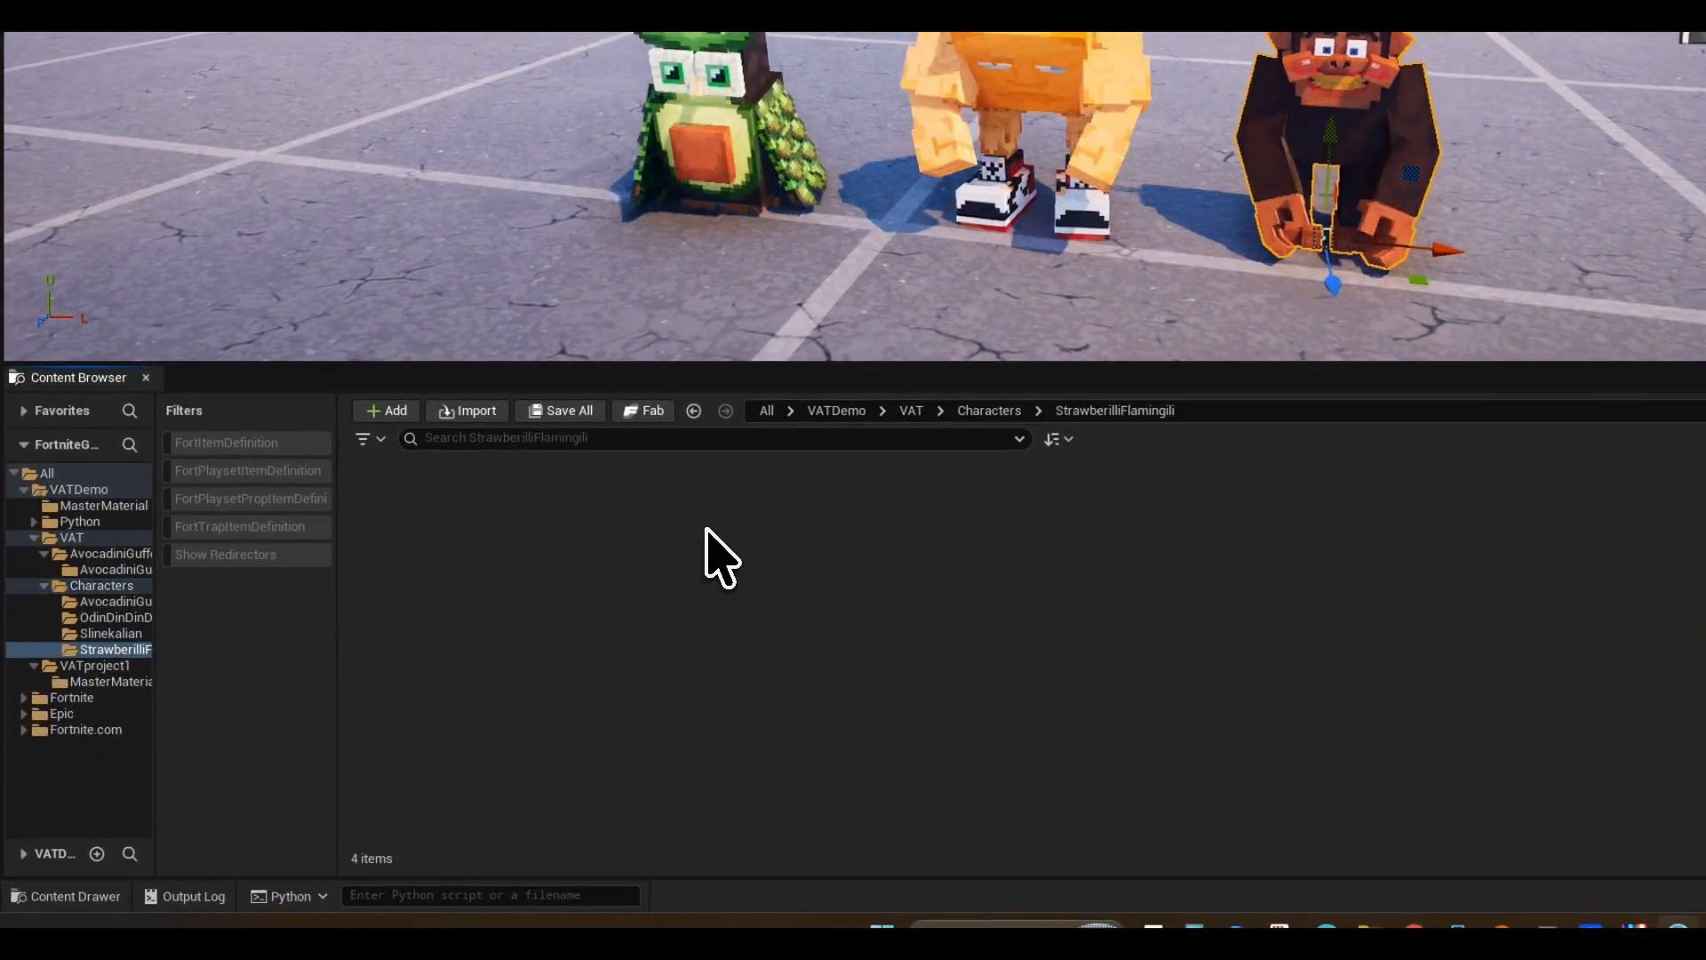
left_click_drag(520, 582, 524, 206)
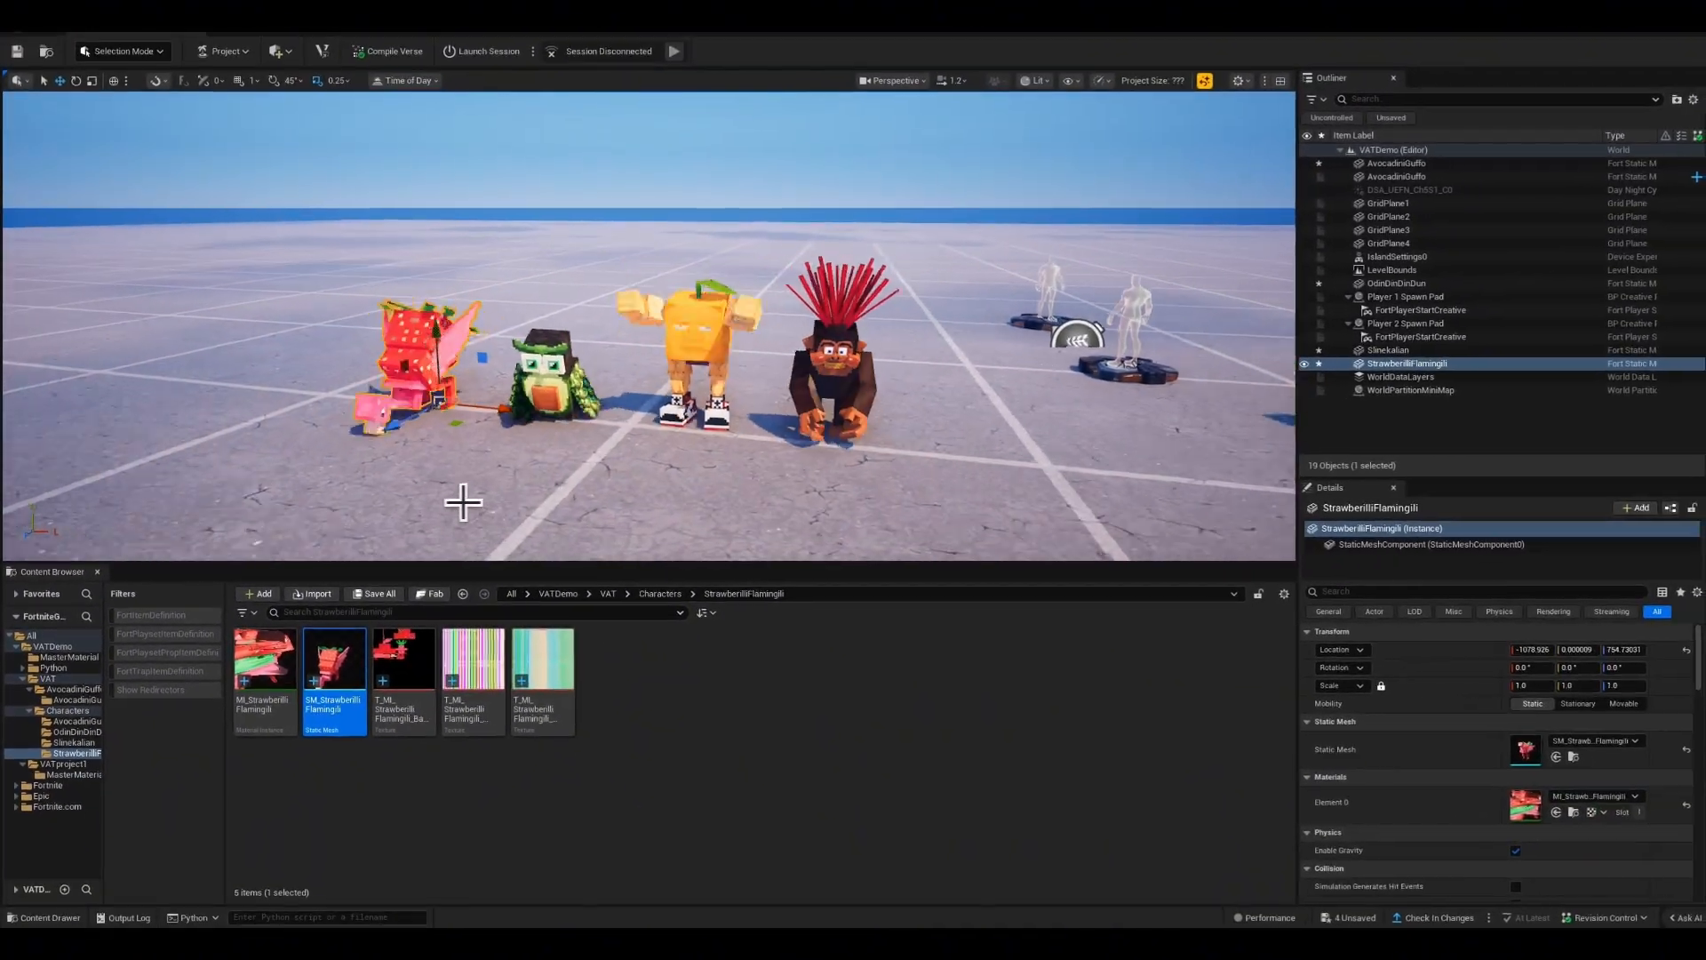